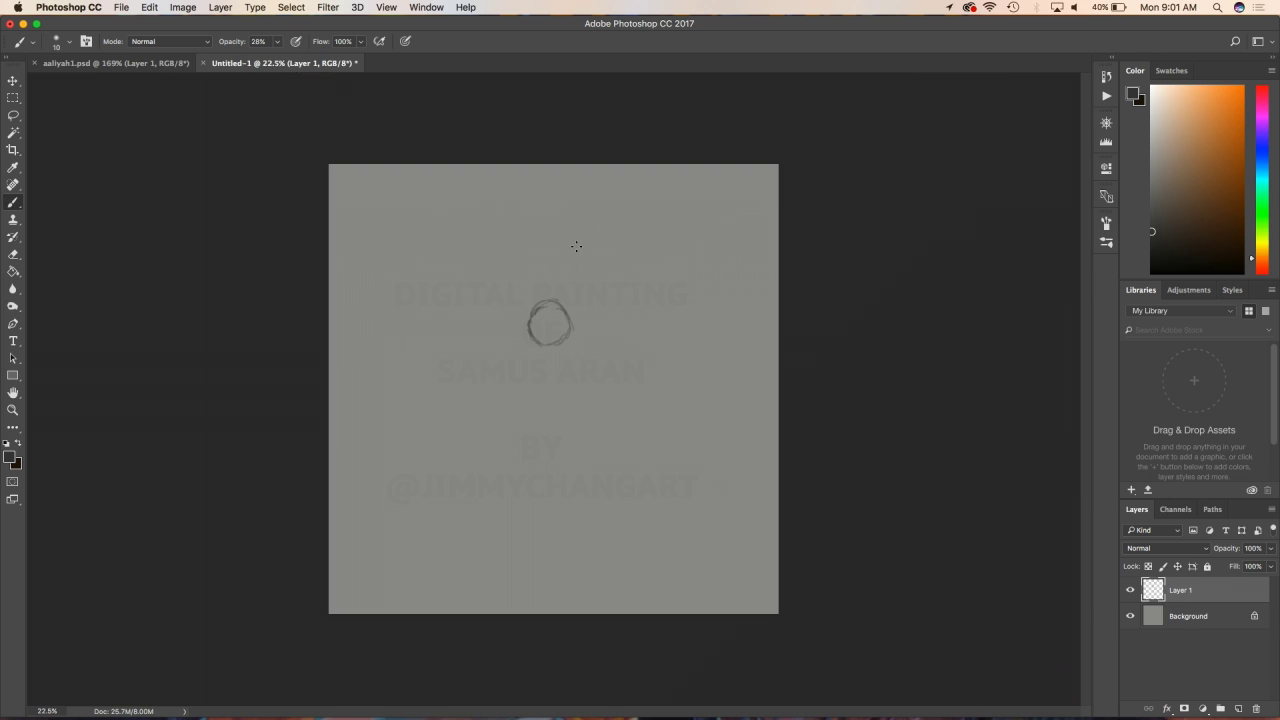
- At 100% brush opacity, sketch the head circle and the torso lines around it
{"action": "key", "text": "0"}
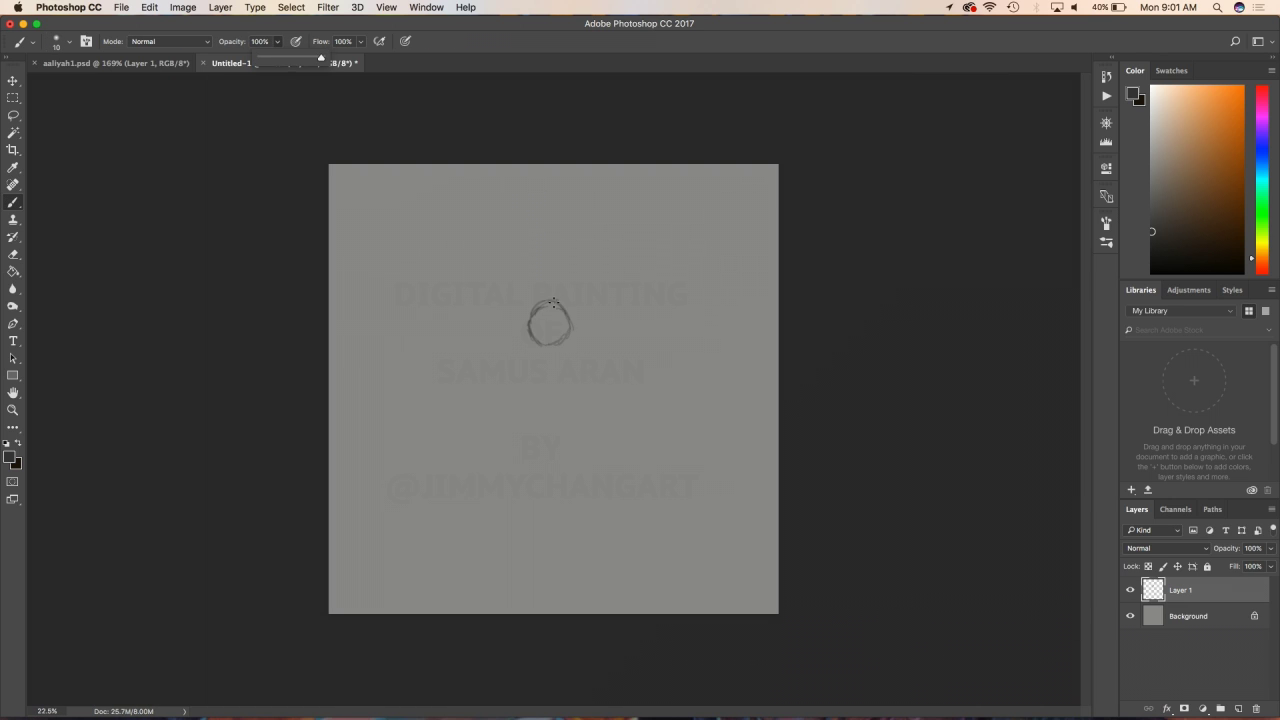
{"action": "left_click_drag", "start_coordinate": [548, 300], "coordinate": [550, 350]}
{"action": "mouse_move", "coordinate": [490, 292]}
{"action": "left_mouse_down"}
{"action": "mouse_move", "coordinate": [482, 340]}
{"action": "mouse_move", "coordinate": [530, 372]}
{"action": "left_mouse_up"}
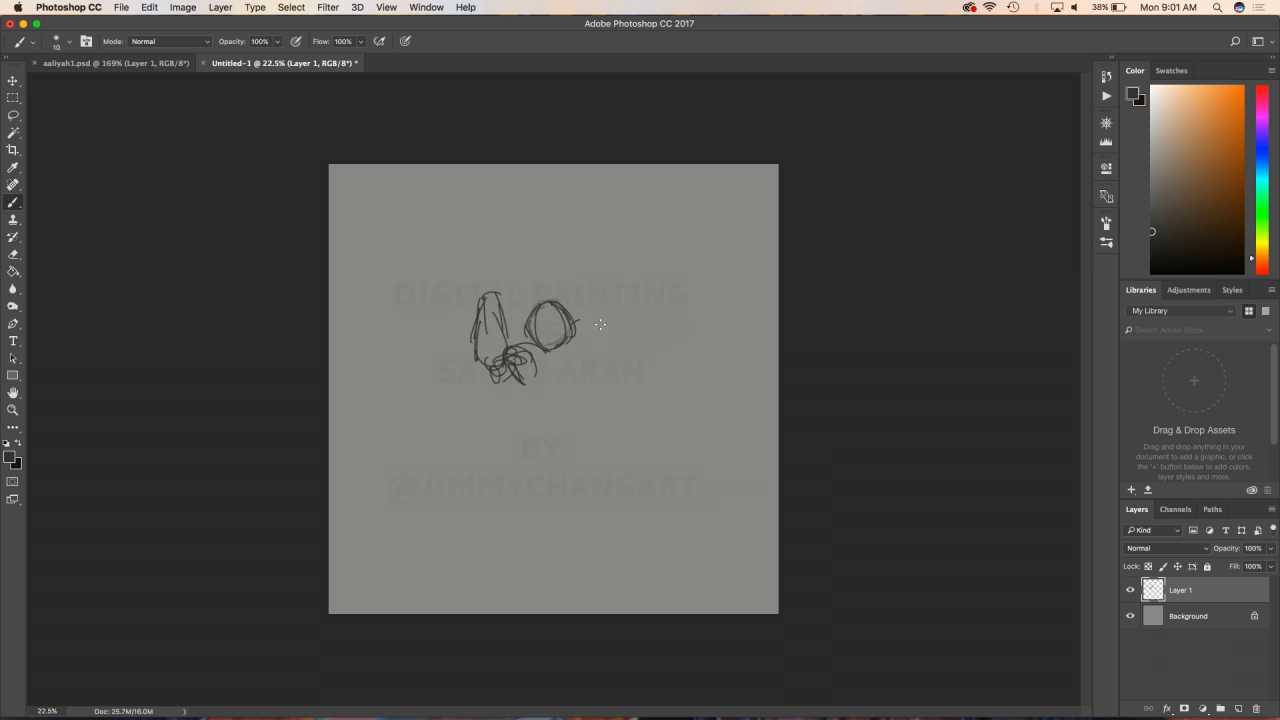
{"action": "left_click_drag", "start_coordinate": [572, 322], "coordinate": [612, 346]}
{"action": "left_click_drag", "start_coordinate": [525, 345], "coordinate": [540, 380]}
{"action": "mouse_move", "coordinate": [628, 323]}
{"action": "left_mouse_down"}
{"action": "mouse_move", "coordinate": [618, 400]}
{"action": "mouse_move", "coordinate": [512, 440]}
{"action": "left_mouse_up"}
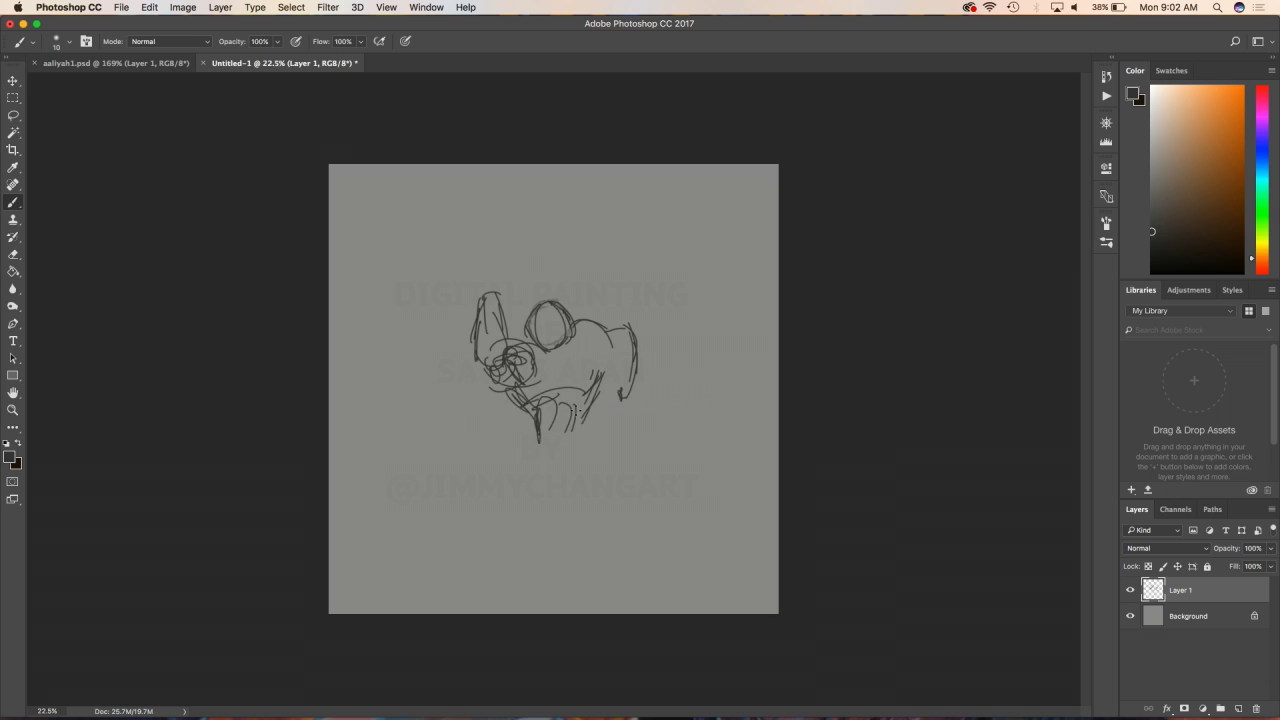
{"action": "scroll", "coordinate": [546, 397], "scroll_direction": "up", "scroll_amount": 3}
{"action": "left_click_drag", "start_coordinate": [620, 455], "coordinate": [615, 498]}
{"action": "left_click_drag", "start_coordinate": [472, 316], "coordinate": [648, 254]}
- Sketch the leg lines, the lower-left foot and a hatched mid-body shape
{"action": "left_click_drag", "start_coordinate": [622, 450], "coordinate": [618, 530]}
{"action": "scroll", "coordinate": [620, 490], "scroll_direction": "down", "scroll_amount": 5}
{"action": "left_click_drag", "start_coordinate": [618, 240], "coordinate": [540, 400]}
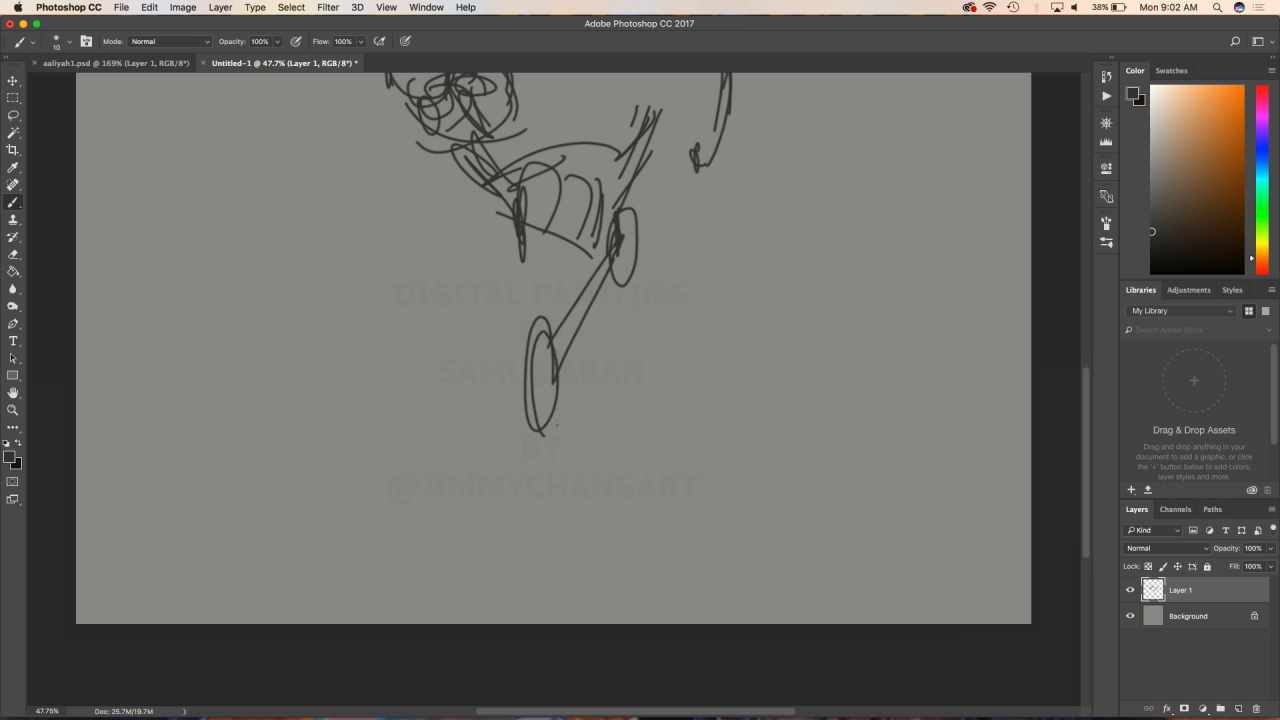
{"action": "left_click_drag", "start_coordinate": [545, 330], "coordinate": [520, 440]}
{"action": "mouse_move", "coordinate": [535, 395]}
{"action": "left_mouse_down"}
{"action": "mouse_move", "coordinate": [455, 480]}
{"action": "mouse_move", "coordinate": [445, 550]}
{"action": "left_mouse_up"}
{"action": "left_click_drag", "start_coordinate": [380, 448], "coordinate": [440, 565]}
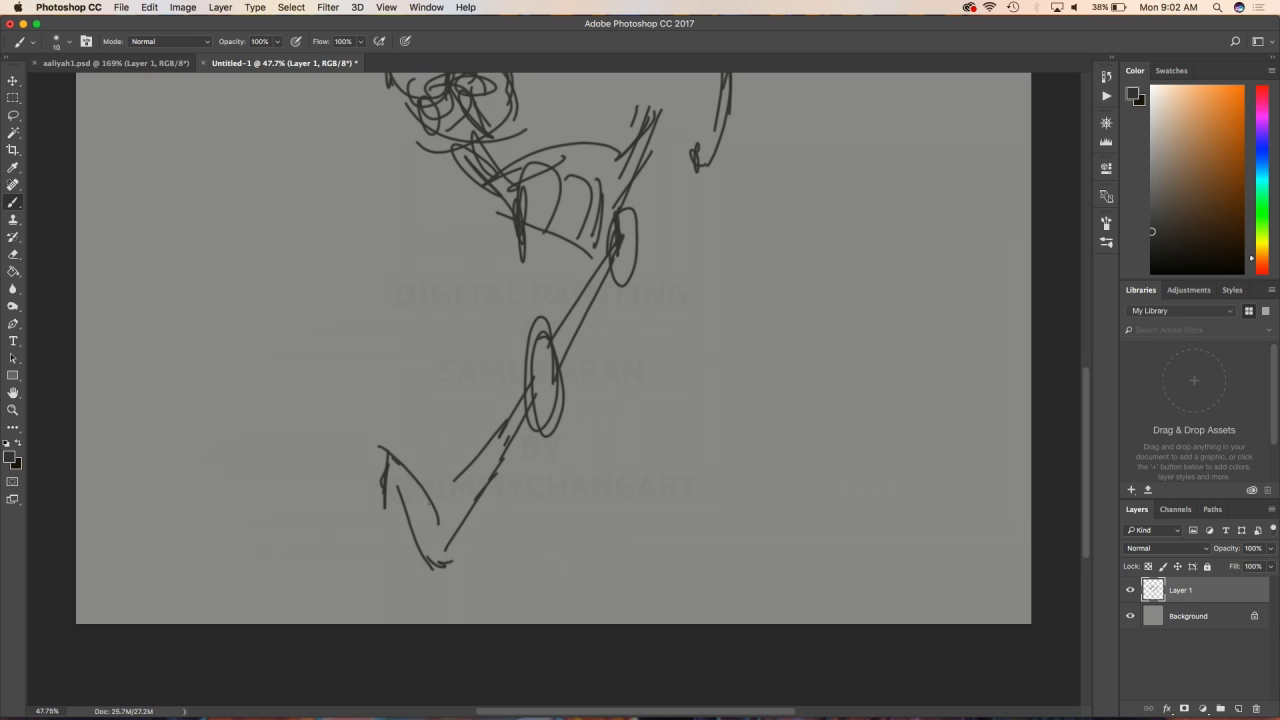
{"action": "left_click_drag", "start_coordinate": [400, 470], "coordinate": [452, 575]}
{"action": "mouse_move", "coordinate": [510, 195]}
{"action": "left_mouse_down"}
{"action": "mouse_move", "coordinate": [440, 312]}
{"action": "mouse_move", "coordinate": [568, 245]}
{"action": "left_mouse_up"}
{"action": "left_click_drag", "start_coordinate": [520, 284], "coordinate": [488, 312]}
{"action": "scroll", "coordinate": [511, 293], "scroll_direction": "down", "scroll_amount": 3}
{"action": "scroll", "coordinate": [511, 293], "scroll_direction": "down", "scroll_amount": 1}
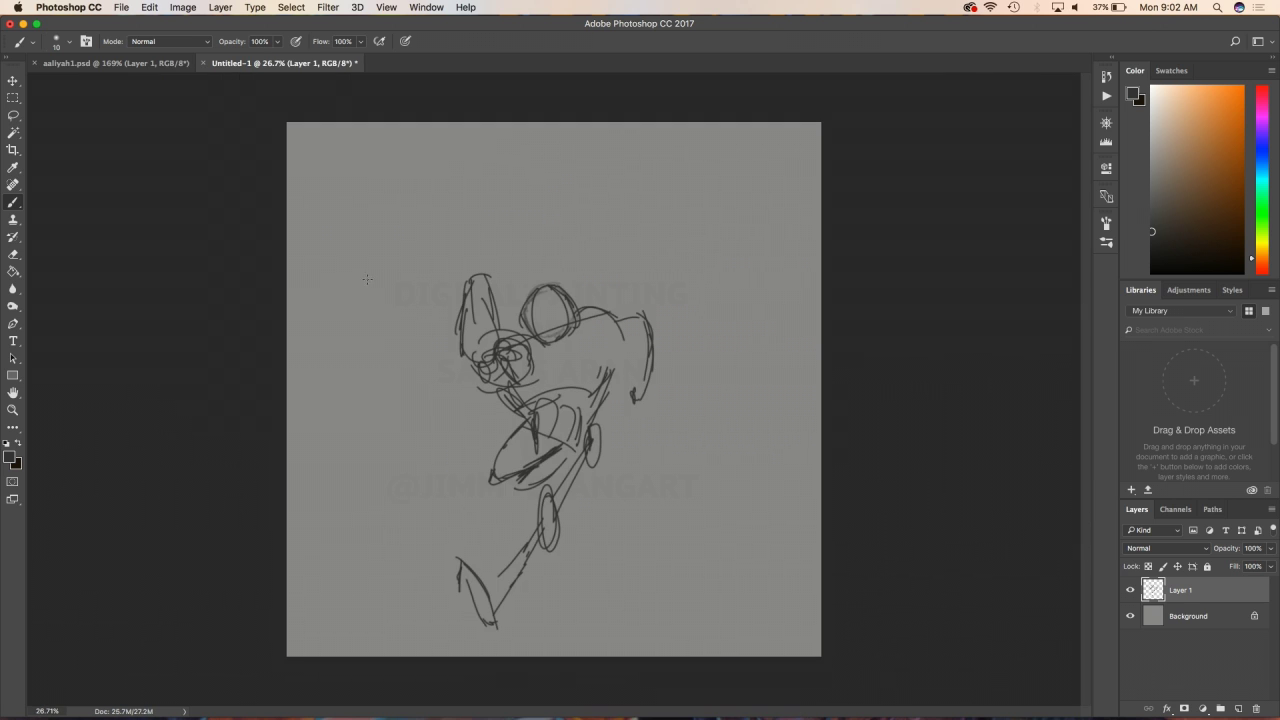
- Select the whole sketch with a rectangle, move it up about 57 px, and deselect
{"action": "key", "text": "m"}
{"action": "left_click_drag", "start_coordinate": [410, 238], "coordinate": [696, 638]}
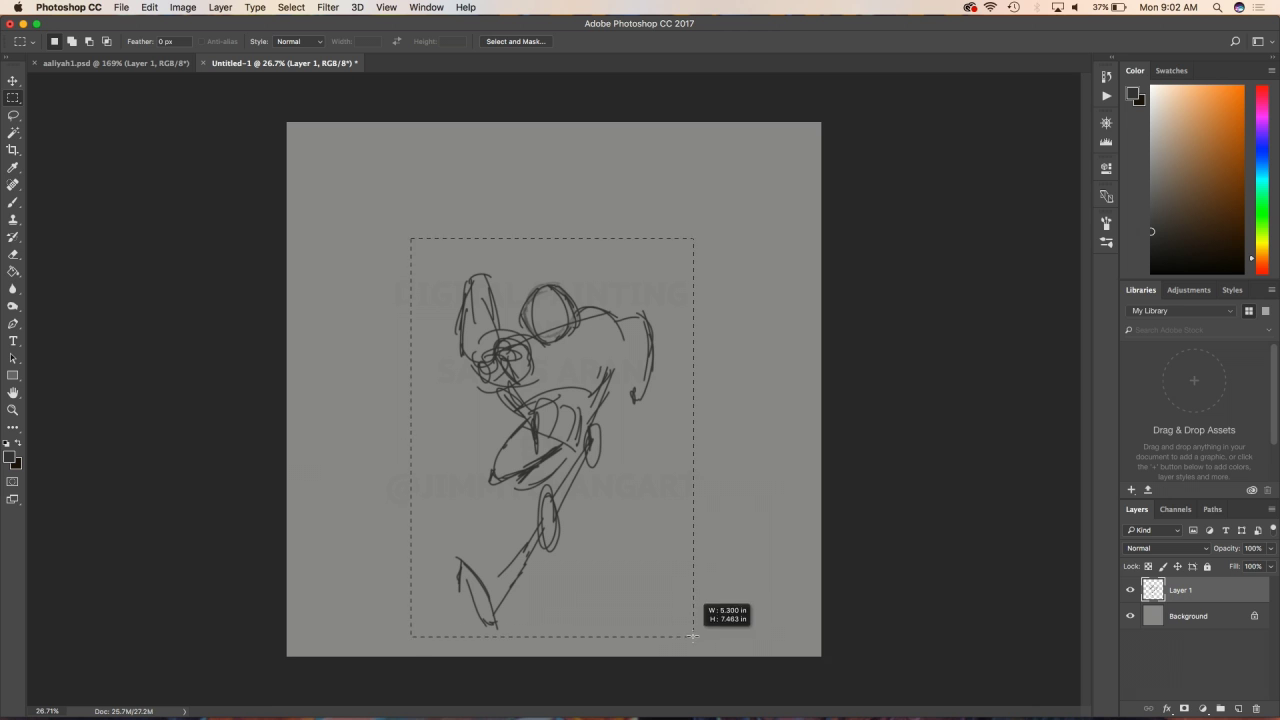
{"action": "key", "text": "v"}
{"action": "mouse_move", "coordinate": [543, 390]}
{"action": "left_mouse_down"}
{"action": "mouse_move", "coordinate": [545, 333]}
{"action": "mouse_move", "coordinate": [518, 344]}
{"action": "left_mouse_up"}
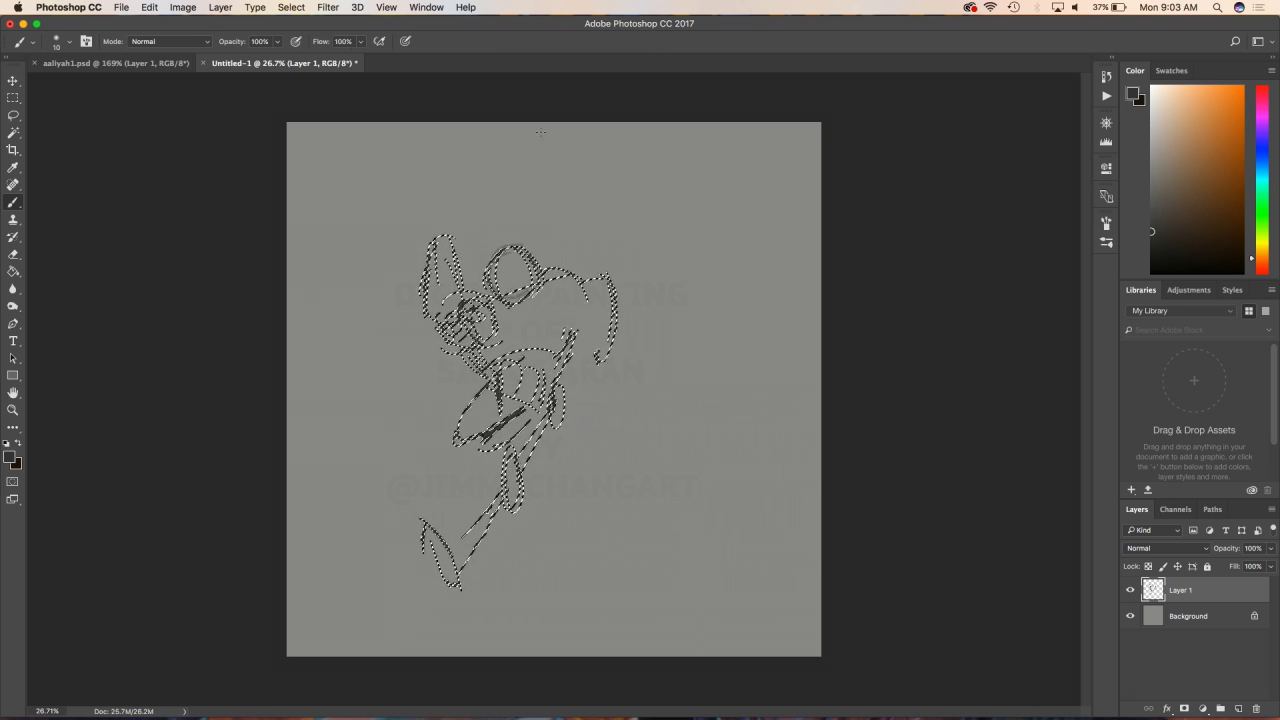
{"action": "key", "text": "ctrl+d"}
- Add Layer 2 above the sketch, fade Layer 1 to about 49% opacity, and zoom in
{"action": "key", "text": "b"}
{"action": "left_click", "coordinate": [1239, 708]}
{"action": "left_click", "coordinate": [1190, 616]}
{"action": "left_click_drag", "start_coordinate": [1250, 570], "coordinate": [1236, 570]}
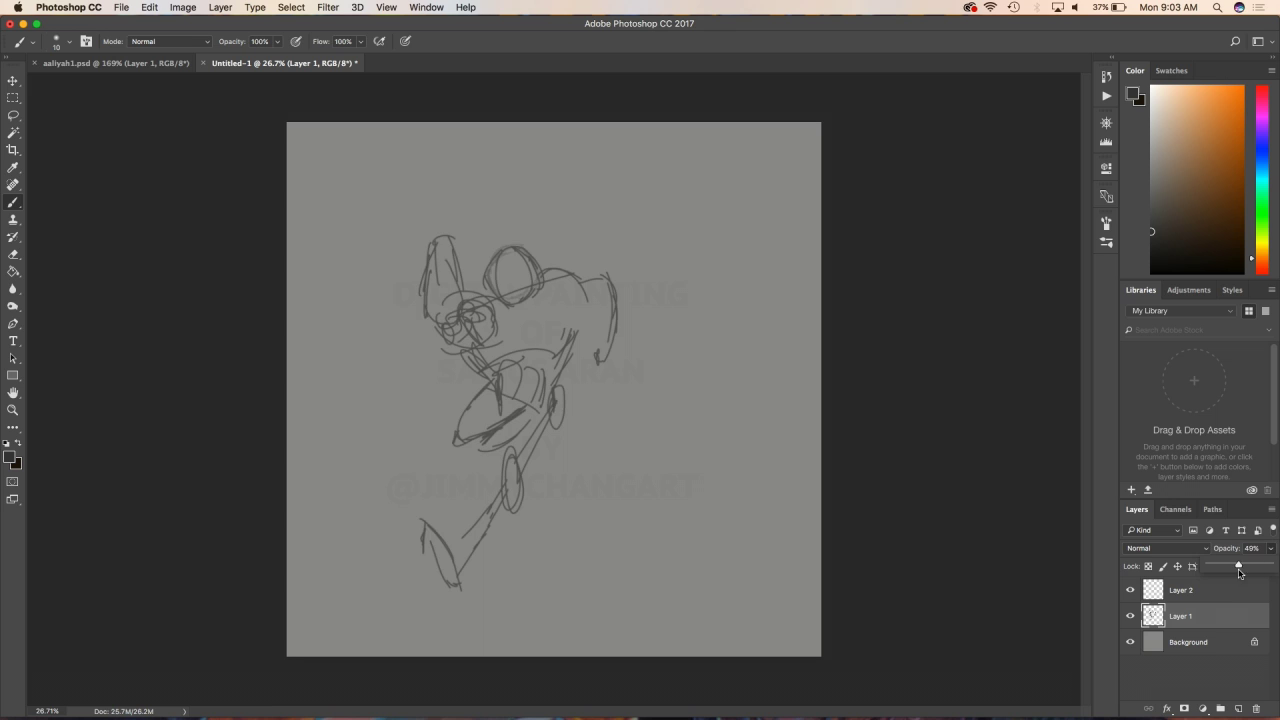
{"action": "left_click", "coordinate": [1228, 588]}
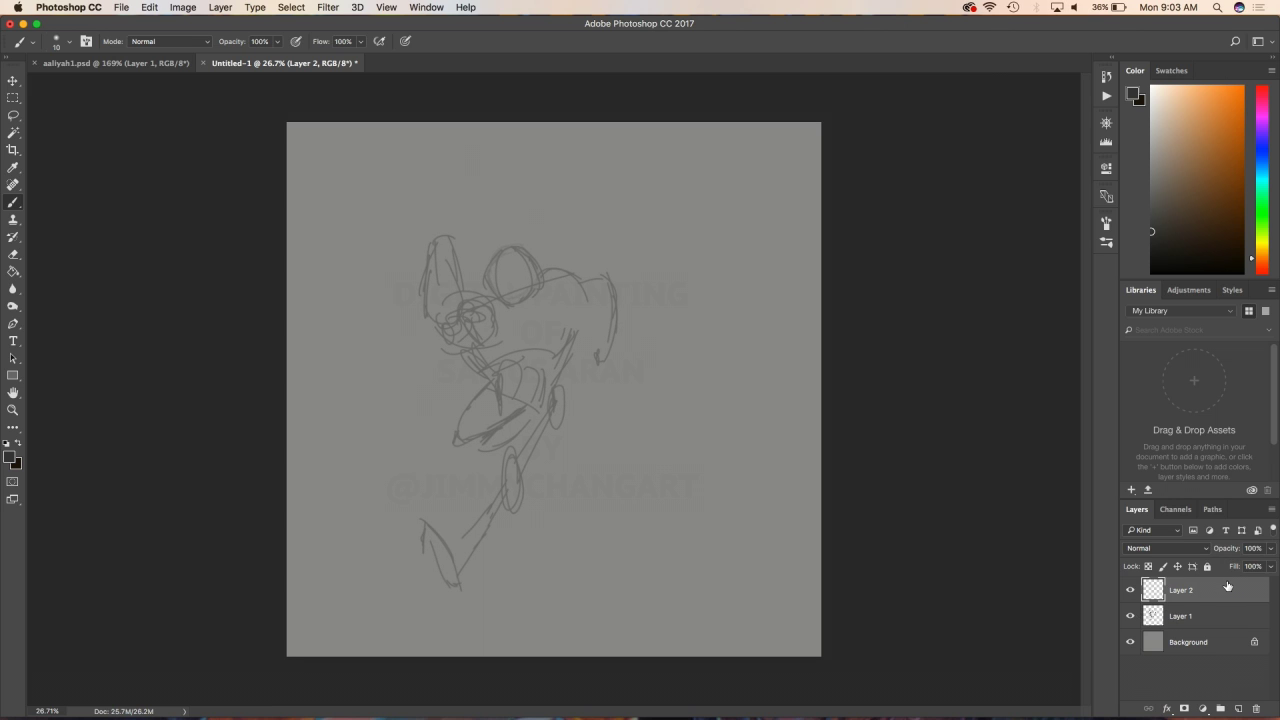
{"action": "key", "text": "ctrl+plus"}
- Paint a teal visor with light grey highlights on its left and right edges
{"action": "scroll", "coordinate": [757, 392], "scroll_direction": "up", "scroll_amount": 5}
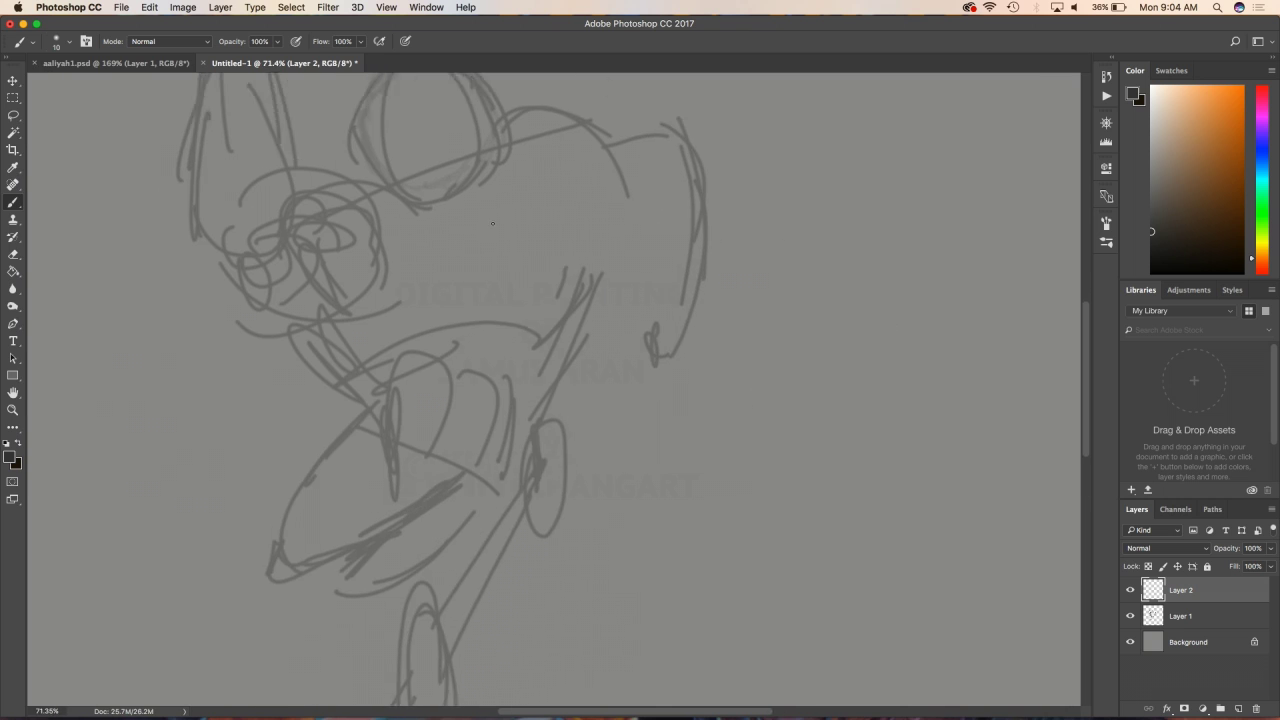
{"action": "left_click", "coordinate": [1262, 175]}
{"action": "left_click", "coordinate": [1188, 160]}
{"action": "mouse_move", "coordinate": [243, 212]}
{"action": "left_mouse_down"}
{"action": "mouse_move", "coordinate": [270, 268]}
{"action": "mouse_move", "coordinate": [340, 298]}
{"action": "mouse_move", "coordinate": [308, 236]}
{"action": "mouse_move", "coordinate": [431, 200]}
{"action": "mouse_move", "coordinate": [344, 298]}
{"action": "left_mouse_up"}
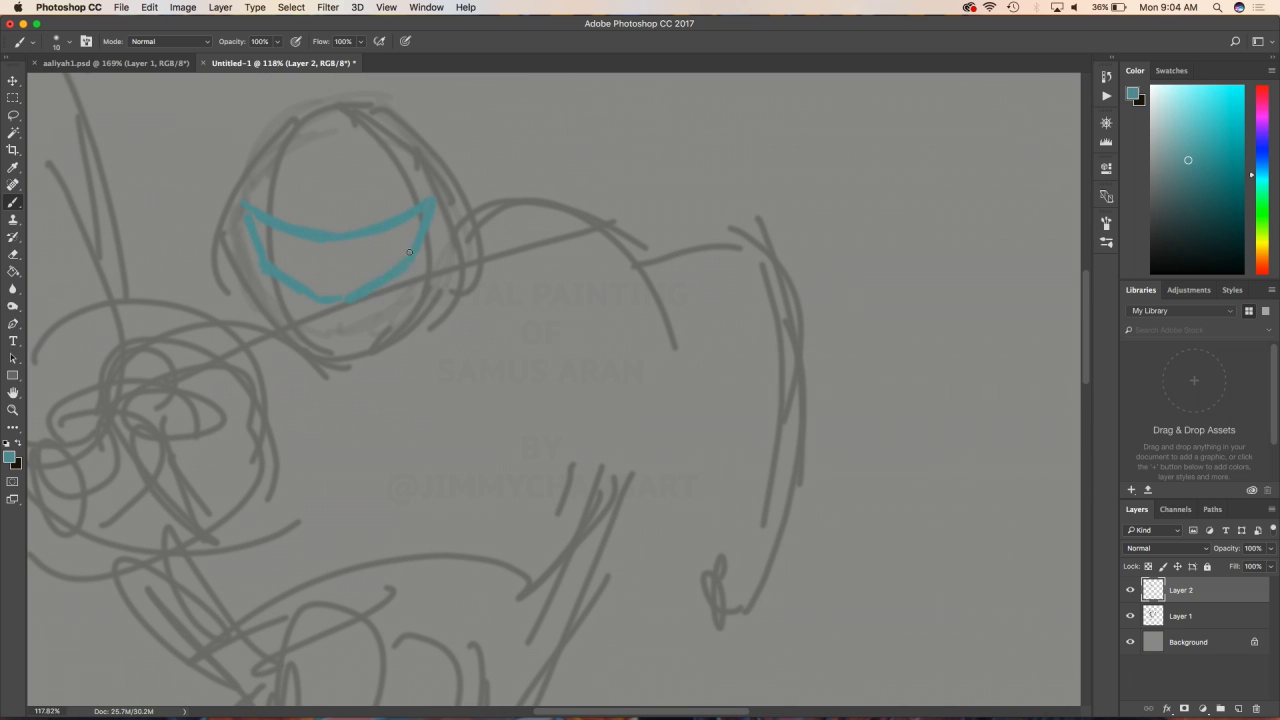
{"action": "mouse_move", "coordinate": [248, 207]}
{"action": "left_mouse_down"}
{"action": "mouse_move", "coordinate": [290, 250]}
{"action": "mouse_move", "coordinate": [410, 225]}
{"action": "mouse_move", "coordinate": [325, 290]}
{"action": "mouse_move", "coordinate": [345, 257]}
{"action": "mouse_move", "coordinate": [386, 251]}
{"action": "left_mouse_up"}
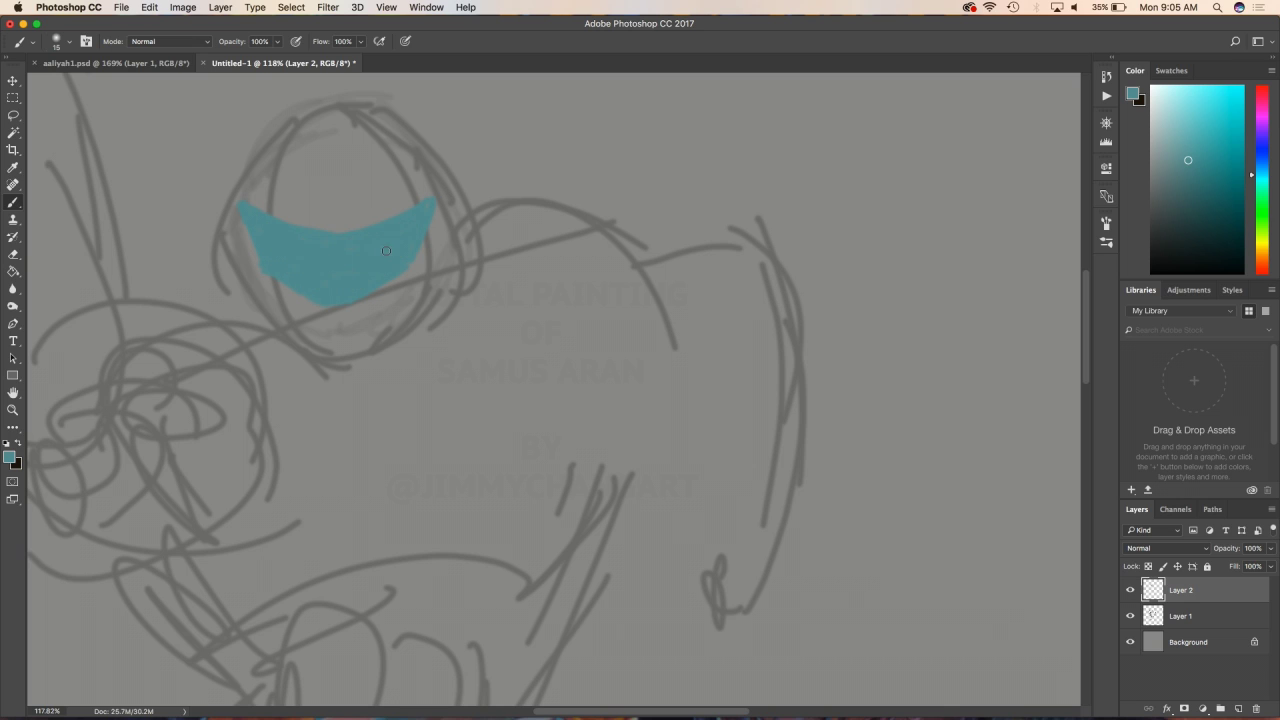
{"action": "left_click", "coordinate": [1043, 107], "text": "alt"}
{"action": "left_click_drag", "start_coordinate": [468, 261], "coordinate": [418, 328]}
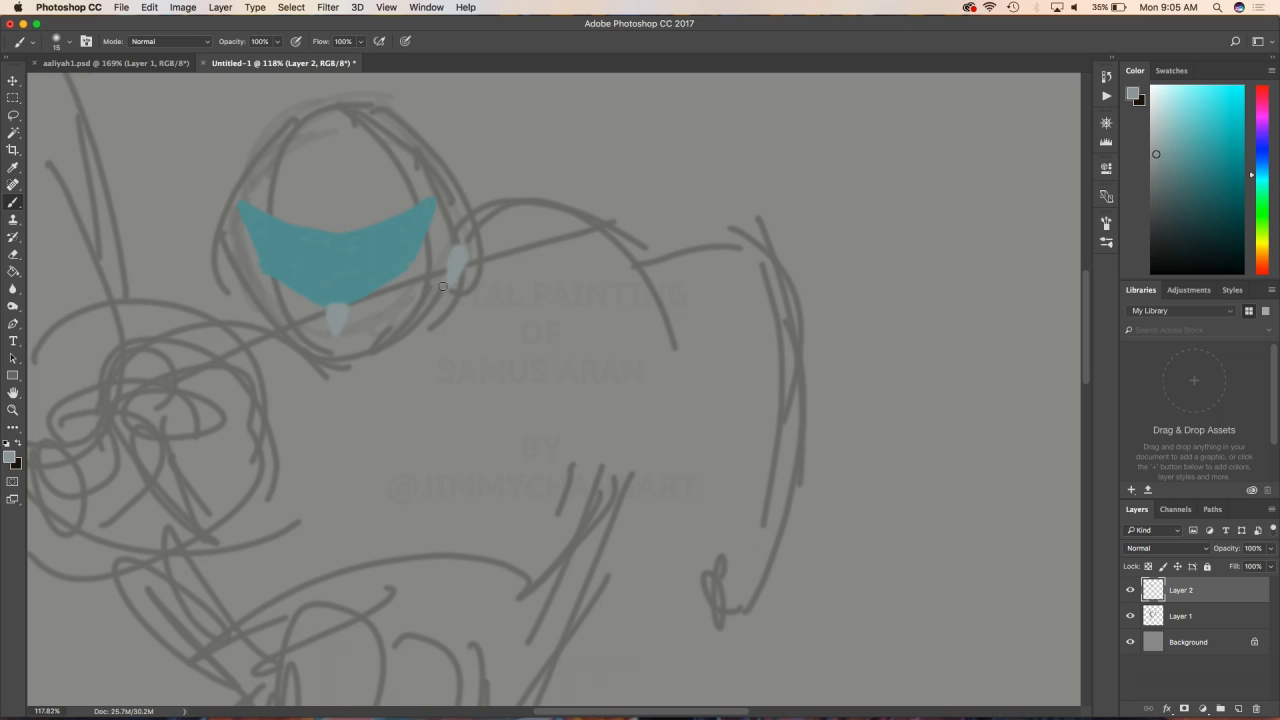
{"action": "left_click_drag", "start_coordinate": [234, 250], "coordinate": [278, 330]}
- Paint the orange helmet shell across the visor top and around its sides
{"action": "left_click", "coordinate": [1256, 265]}
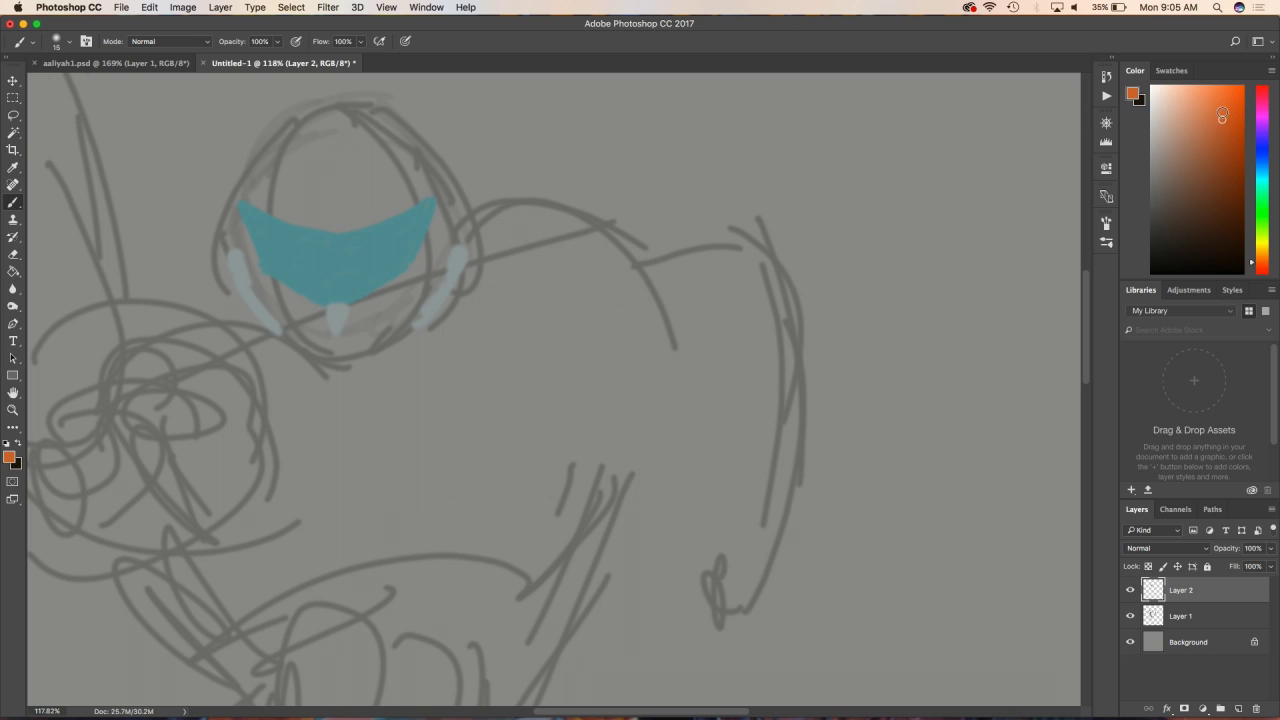
{"action": "left_click", "coordinate": [1220, 119]}
{"action": "left_click_drag", "start_coordinate": [238, 198], "coordinate": [350, 228]}
{"action": "left_click", "coordinate": [1224, 167]}
{"action": "left_click_drag", "start_coordinate": [237, 199], "coordinate": [310, 222]}
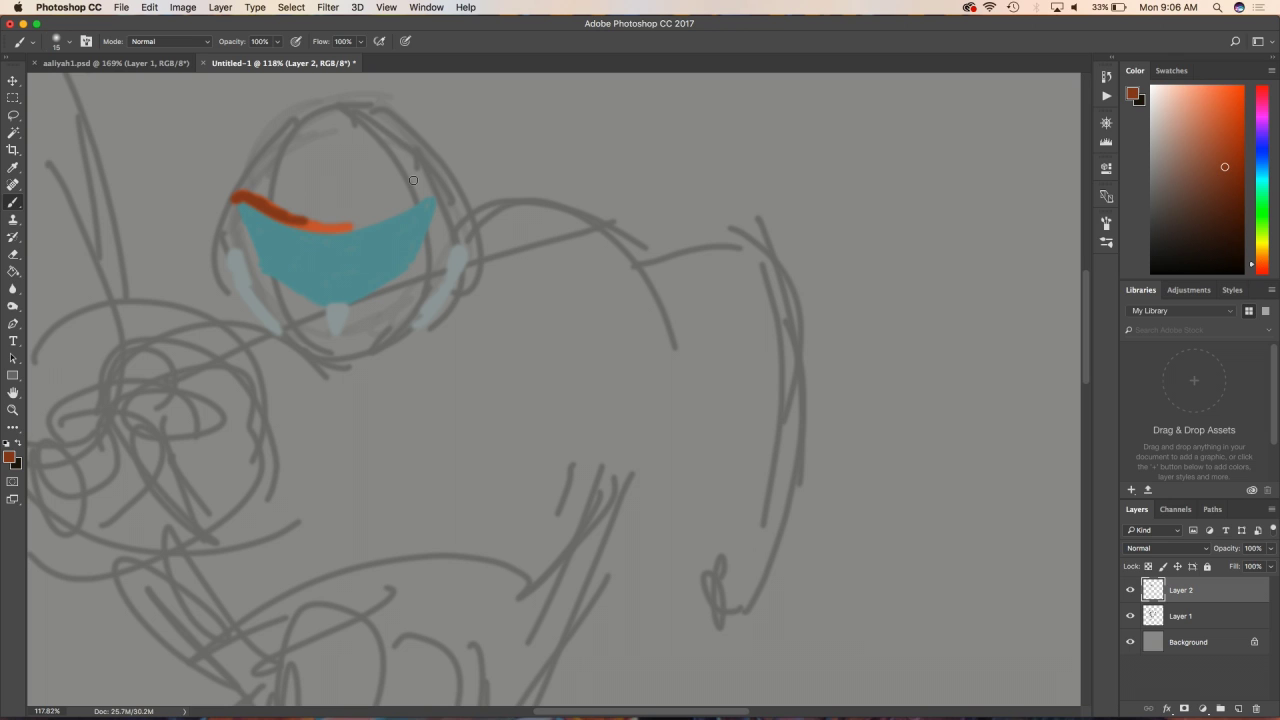
{"action": "left_click", "coordinate": [1225, 139]}
{"action": "mouse_move", "coordinate": [230, 197]}
{"action": "left_mouse_down"}
{"action": "mouse_move", "coordinate": [298, 222]}
{"action": "mouse_move", "coordinate": [440, 190]}
{"action": "mouse_move", "coordinate": [258, 262]}
{"action": "mouse_move", "coordinate": [325, 342]}
{"action": "mouse_move", "coordinate": [412, 270]}
{"action": "mouse_move", "coordinate": [416, 235]}
{"action": "mouse_move", "coordinate": [470, 200]}
{"action": "mouse_move", "coordinate": [466, 250]}
{"action": "left_mouse_up"}
{"action": "mouse_move", "coordinate": [228, 280]}
{"action": "left_mouse_down"}
{"action": "mouse_move", "coordinate": [216, 203]}
{"action": "mouse_move", "coordinate": [250, 138]}
{"action": "mouse_move", "coordinate": [318, 106]}
{"action": "mouse_move", "coordinate": [412, 118]}
{"action": "mouse_move", "coordinate": [462, 188]}
{"action": "left_mouse_up"}
- Add the orange Y-shaped crest, thicken the upper-left edge, and outline the lower visor
{"action": "mouse_move", "coordinate": [318, 112]}
{"action": "left_mouse_down"}
{"action": "mouse_move", "coordinate": [296, 200]}
{"action": "mouse_move", "coordinate": [372, 190]}
{"action": "left_mouse_up"}
{"action": "left_click_drag", "start_coordinate": [340, 110], "coordinate": [330, 170]}
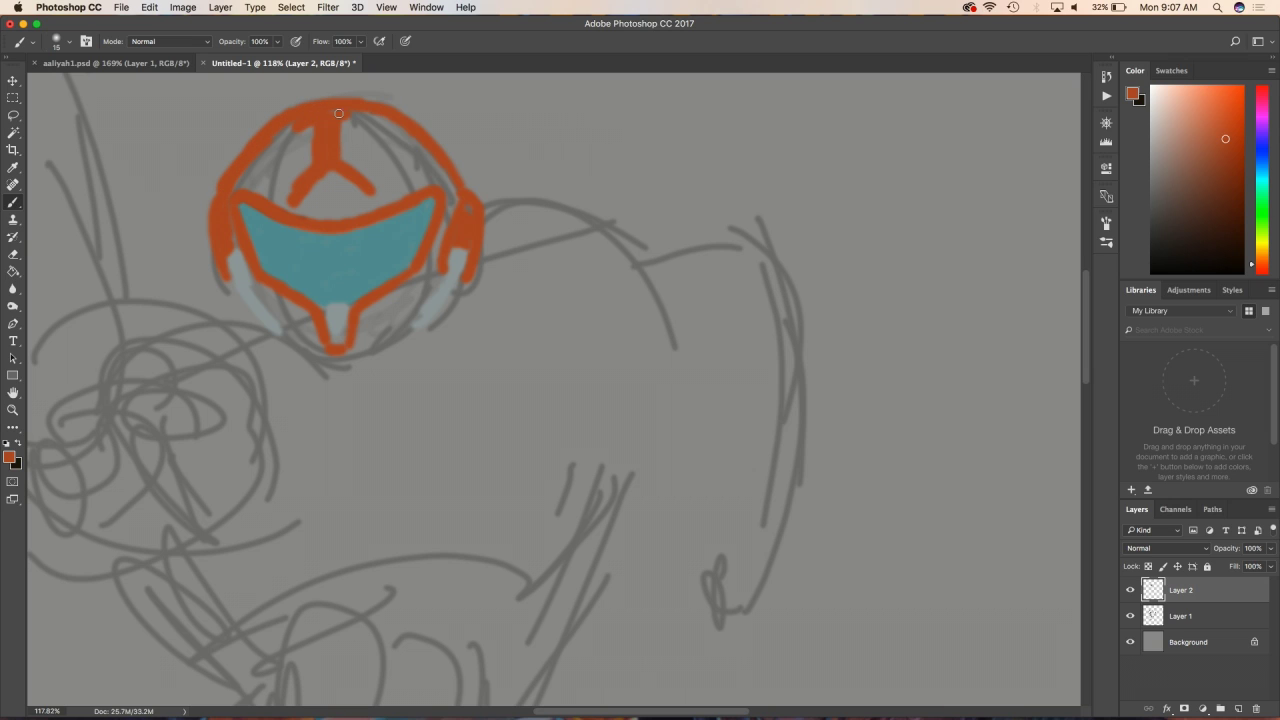
{"action": "left_click_drag", "start_coordinate": [240, 188], "coordinate": [262, 141]}
{"action": "mouse_move", "coordinate": [258, 283]}
{"action": "left_mouse_down"}
{"action": "mouse_move", "coordinate": [350, 358]}
{"action": "mouse_move", "coordinate": [412, 273]}
{"action": "left_mouse_up"}
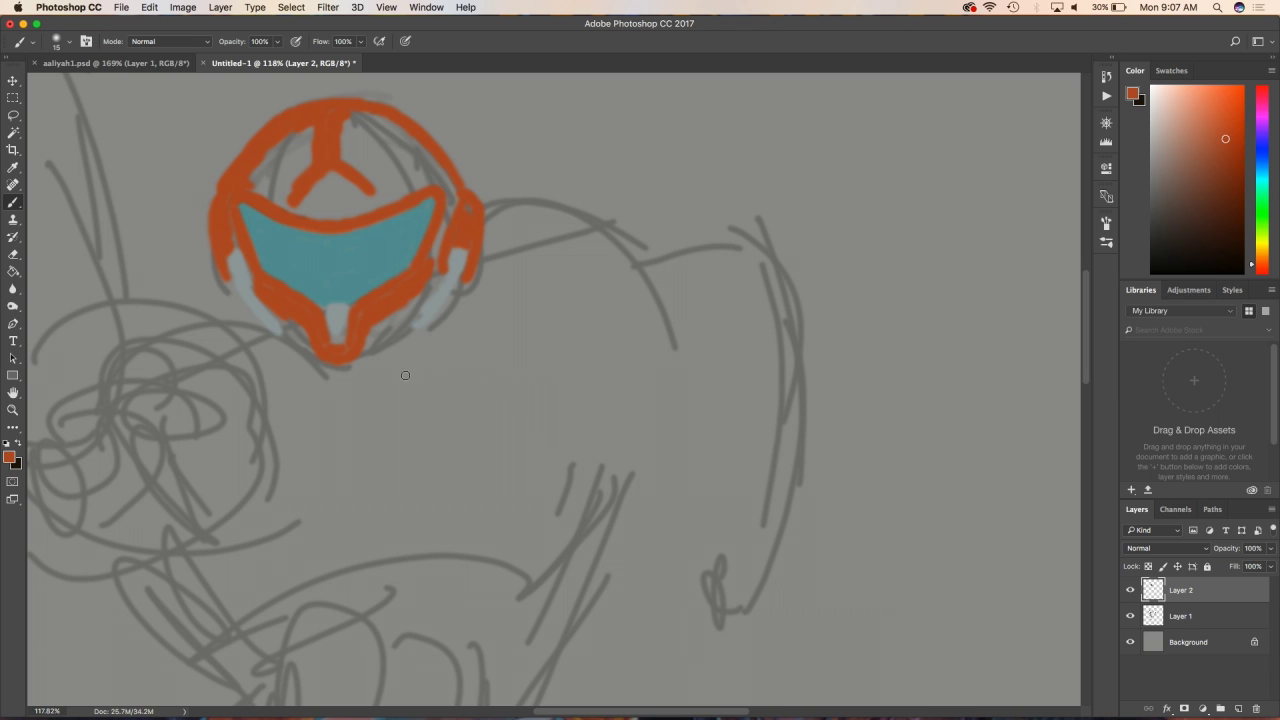
{"action": "scroll", "coordinate": [405, 375], "scroll_direction": "down", "scroll_amount": 3}
- Outline the chest armour below the helmet with orange strokes
{"action": "scroll", "coordinate": [405, 375], "scroll_direction": "down", "scroll_amount": 3}
{"action": "scroll", "coordinate": [420, 300], "scroll_direction": "up", "scroll_amount": 3}
{"action": "left_click_drag", "start_coordinate": [501, 235], "coordinate": [512, 296]}
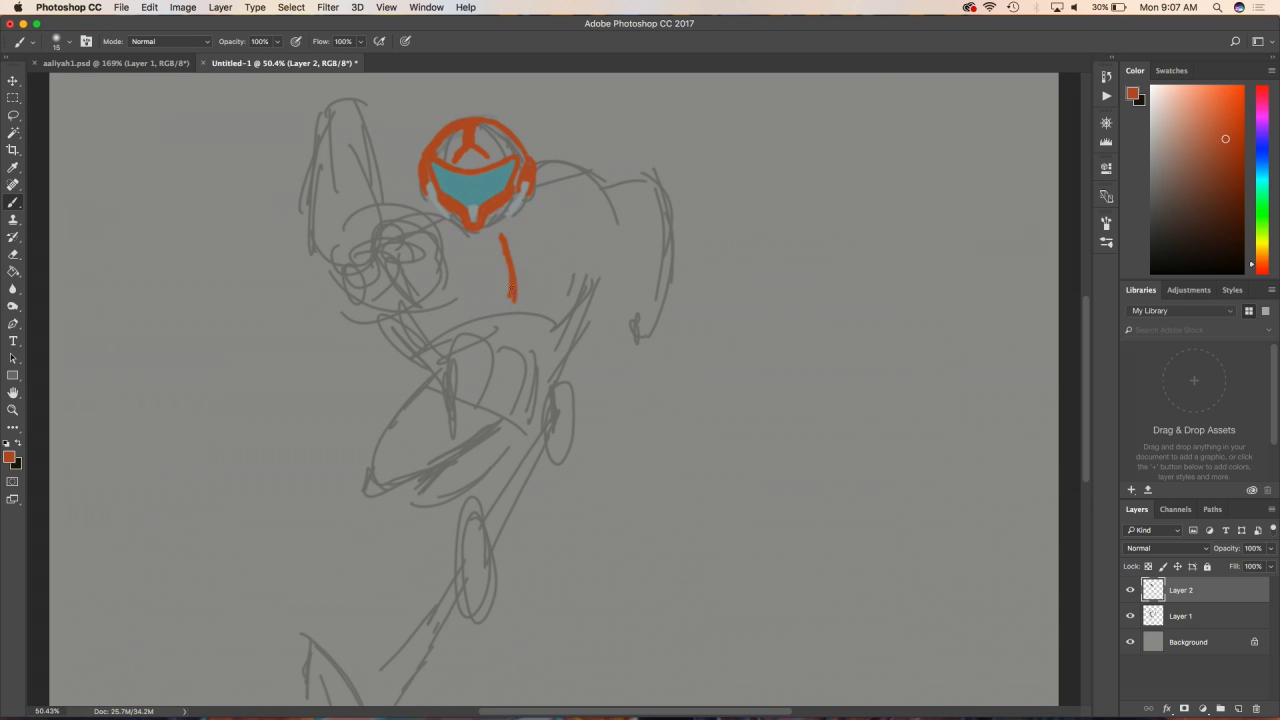
{"action": "left_click_drag", "start_coordinate": [590, 255], "coordinate": [528, 322]}
{"action": "left_click_drag", "start_coordinate": [590, 230], "coordinate": [590, 258]}
{"action": "left_click_drag", "start_coordinate": [448, 316], "coordinate": [532, 330]}
{"action": "mouse_move", "coordinate": [414, 238]}
{"action": "left_mouse_down"}
{"action": "mouse_move", "coordinate": [446, 308]}
{"action": "mouse_move", "coordinate": [420, 248]}
{"action": "left_mouse_up"}
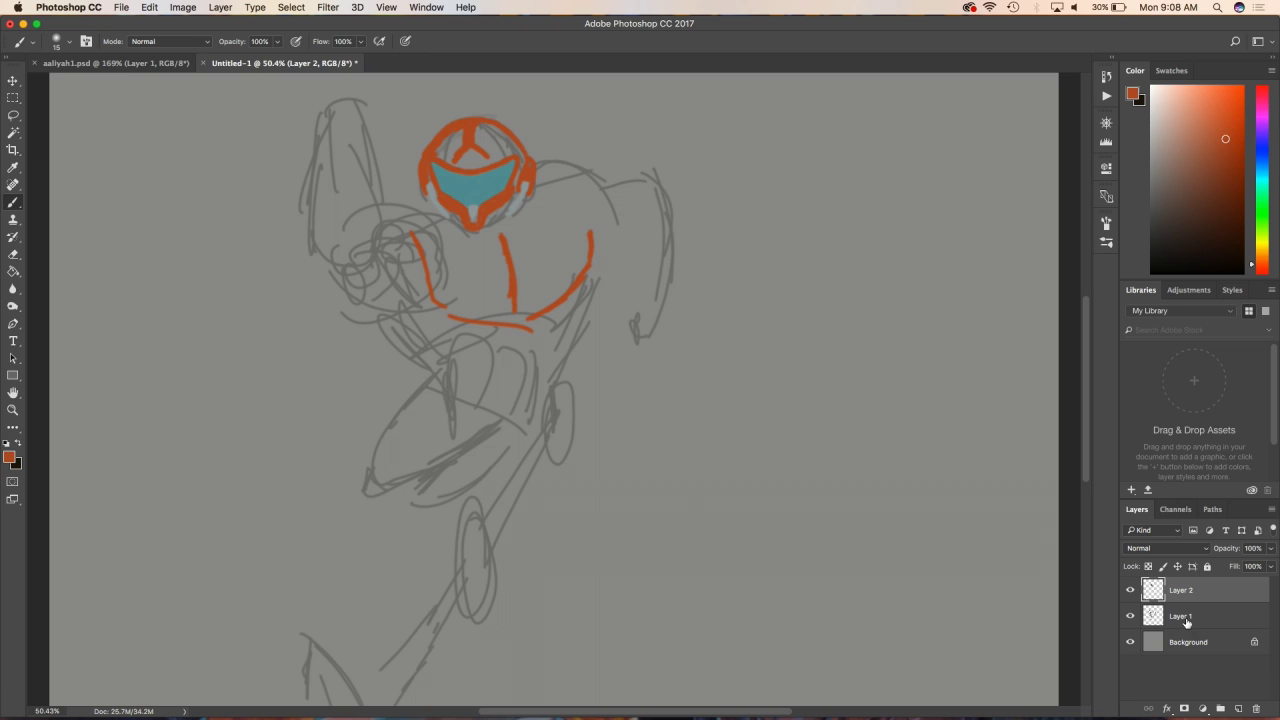
- Erase the old left-arm sketch on Layer 1 and resketch it in light grey
{"action": "left_click", "coordinate": [1185, 620]}
{"action": "key", "text": "e"}
{"action": "left_click_drag", "start_coordinate": [318, 105], "coordinate": [420, 245]}
{"action": "left_click_drag", "start_coordinate": [330, 200], "coordinate": [430, 320]}
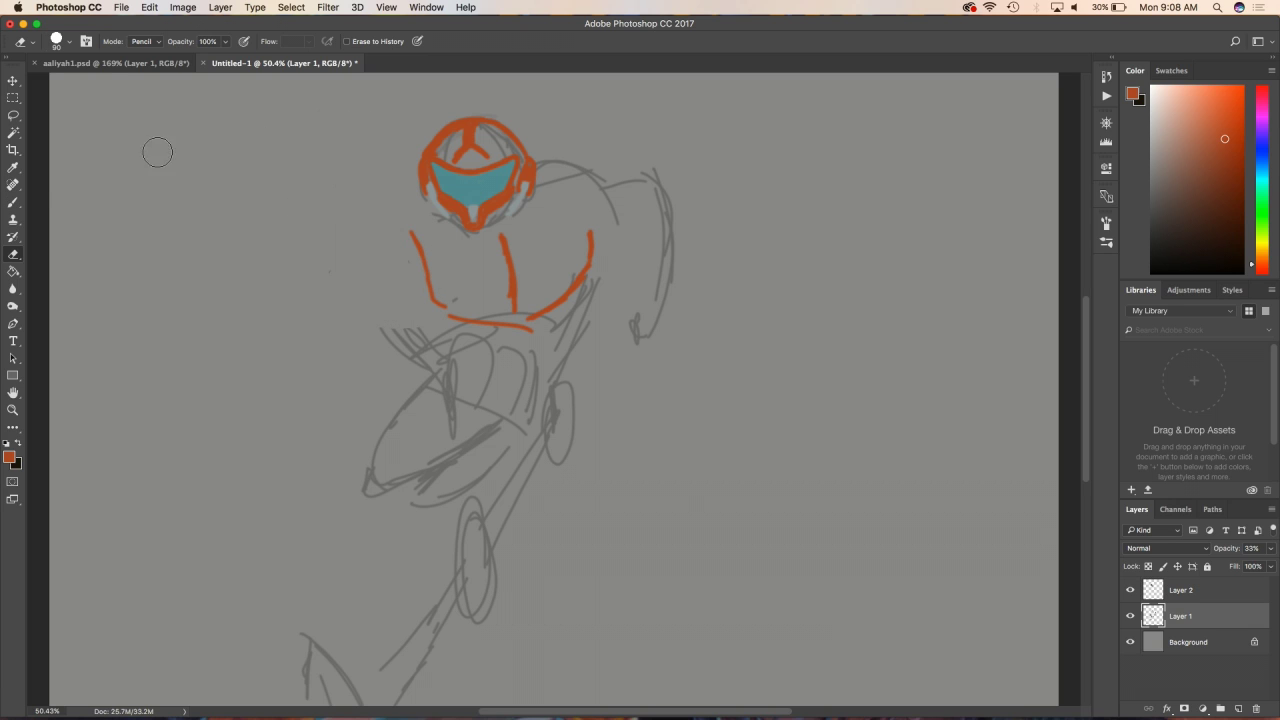
{"action": "key", "text": "b"}
{"action": "left_click", "coordinate": [1154, 177]}
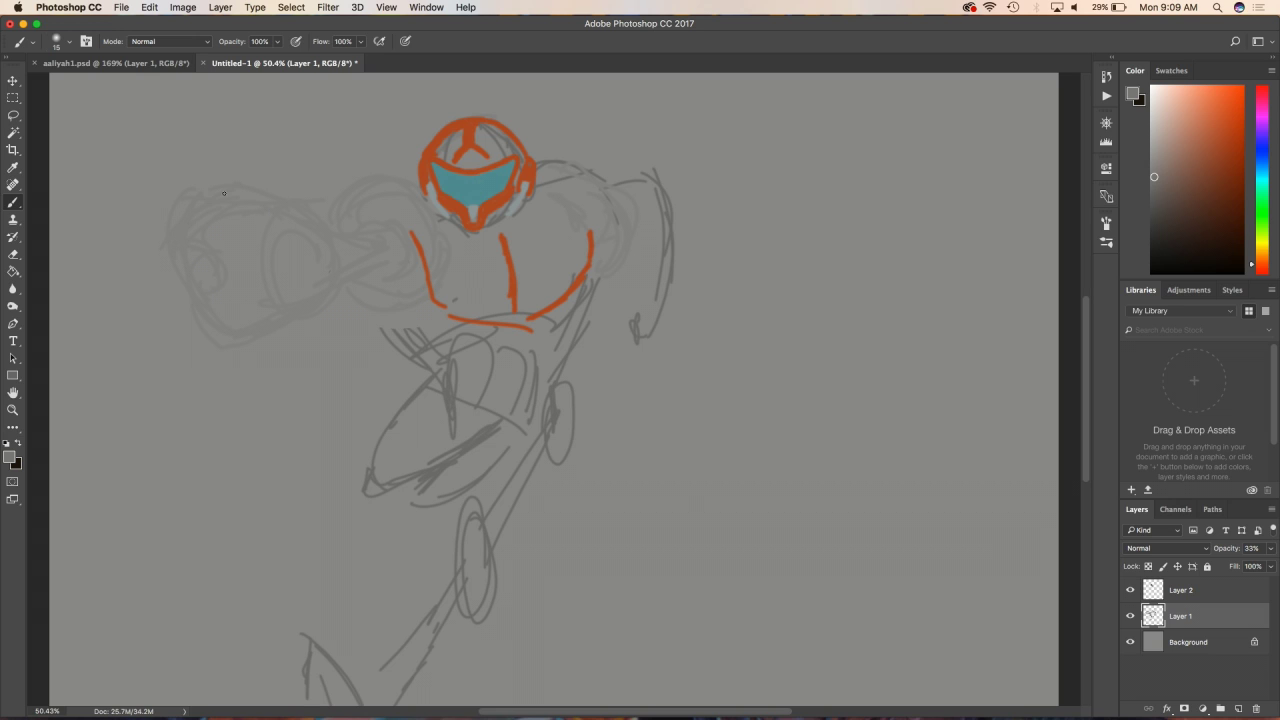
{"action": "key", "text": "alt+bracketright"}
{"action": "left_click", "coordinate": [1217, 125]}
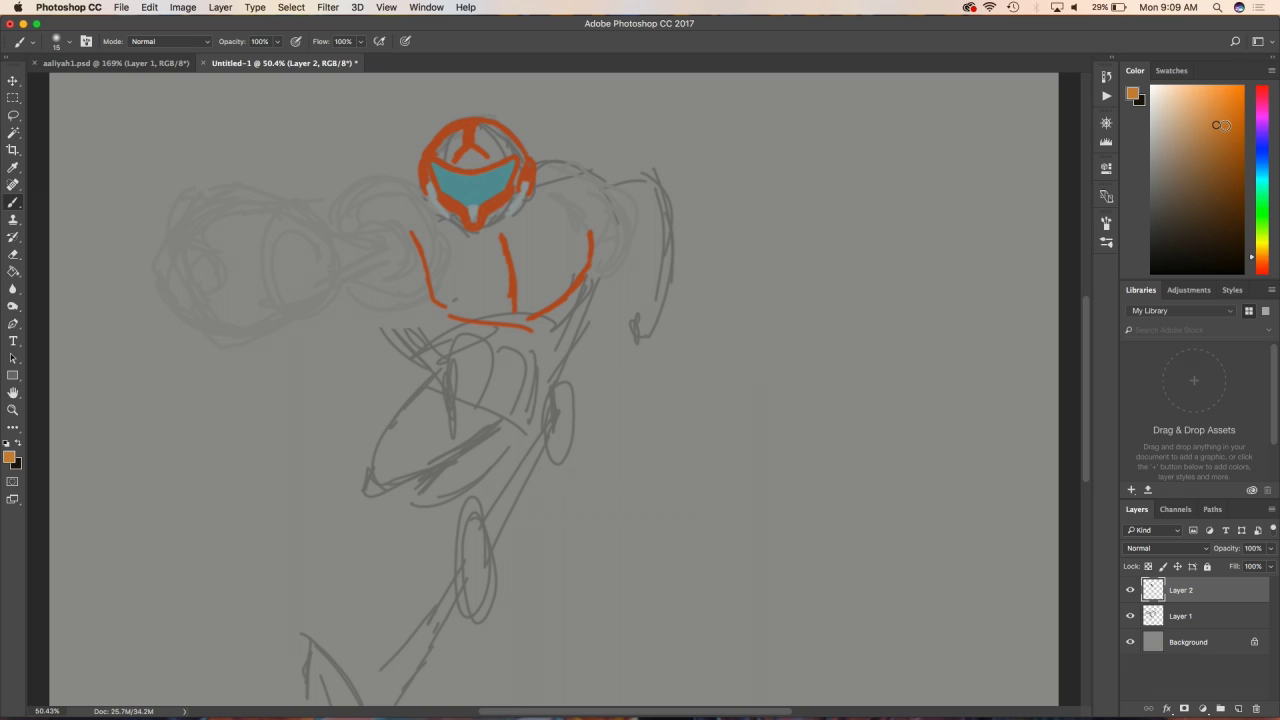
- Trace the shoulder arcs and the right arm and forearm in darker orange
{"action": "left_click", "coordinate": [1219, 145]}
{"action": "mouse_move", "coordinate": [550, 186]}
{"action": "left_mouse_down"}
{"action": "mouse_move", "coordinate": [594, 262]}
{"action": "mouse_move", "coordinate": [614, 184]}
{"action": "mouse_move", "coordinate": [555, 153]}
{"action": "left_mouse_up"}
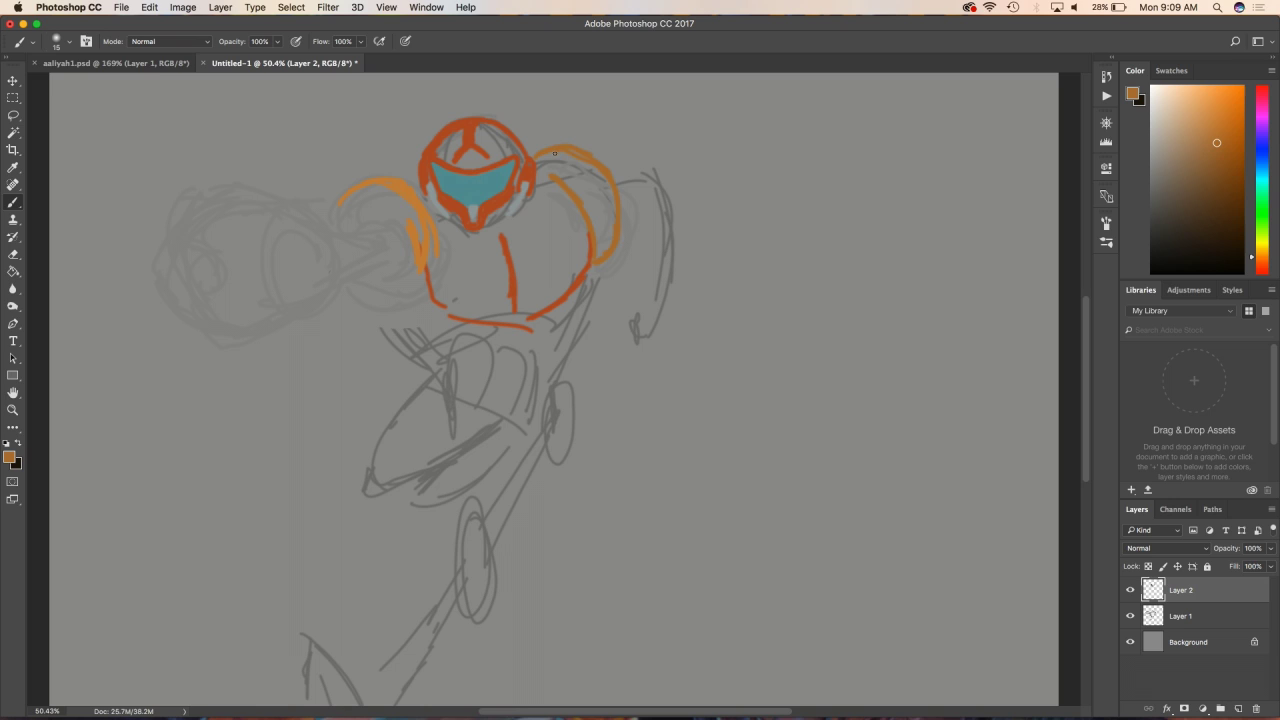
{"action": "left_click_drag", "start_coordinate": [622, 186], "coordinate": [636, 276]}
{"action": "mouse_move", "coordinate": [666, 186]}
{"action": "left_mouse_down"}
{"action": "mouse_move", "coordinate": [682, 214]}
{"action": "mouse_move", "coordinate": [676, 280]}
{"action": "mouse_move", "coordinate": [650, 286]}
{"action": "left_mouse_up"}
{"action": "mouse_move", "coordinate": [660, 312]}
{"action": "left_mouse_down"}
{"action": "mouse_move", "coordinate": [626, 304]}
{"action": "mouse_move", "coordinate": [638, 338]}
{"action": "left_mouse_up"}
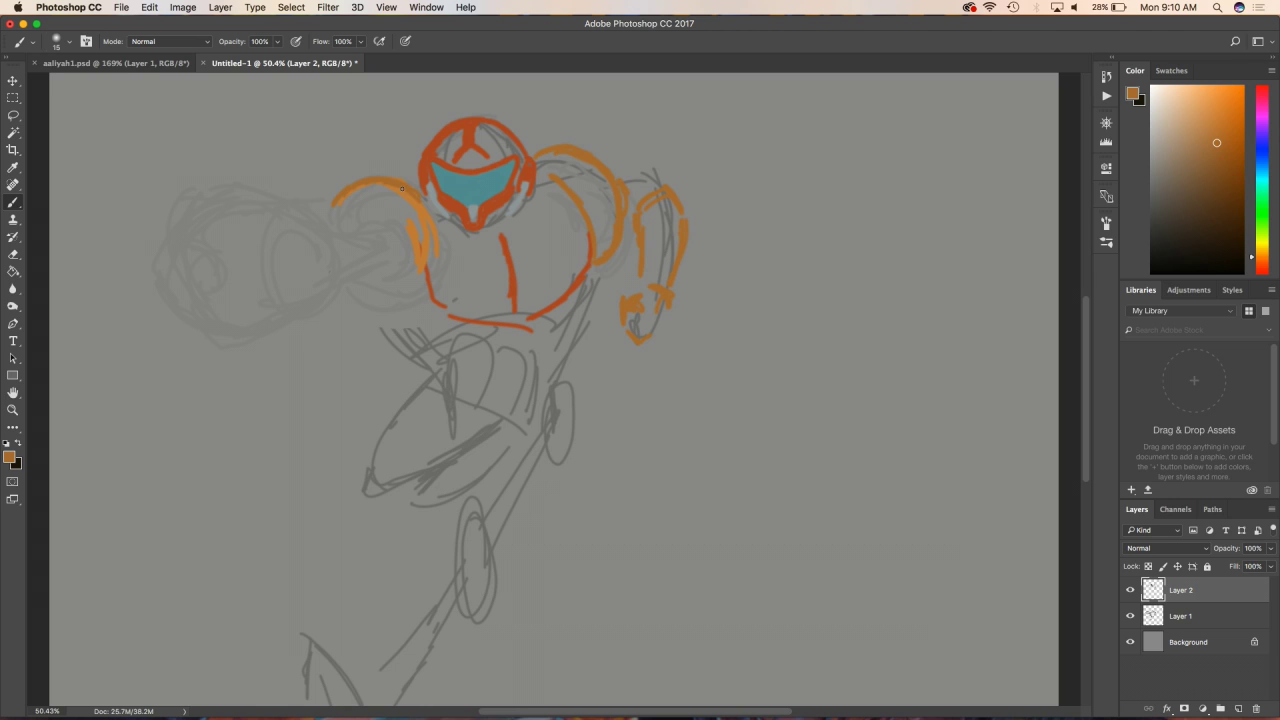
{"action": "left_click_drag", "start_coordinate": [401, 187], "coordinate": [406, 309]}
- Outline the hip, thigh, lower leg and foot in orange, then choose yellow-ochre
{"action": "mouse_move", "coordinate": [560, 364]}
{"action": "left_mouse_down"}
{"action": "mouse_move", "coordinate": [586, 434]}
{"action": "mouse_move", "coordinate": [552, 478]}
{"action": "left_mouse_up"}
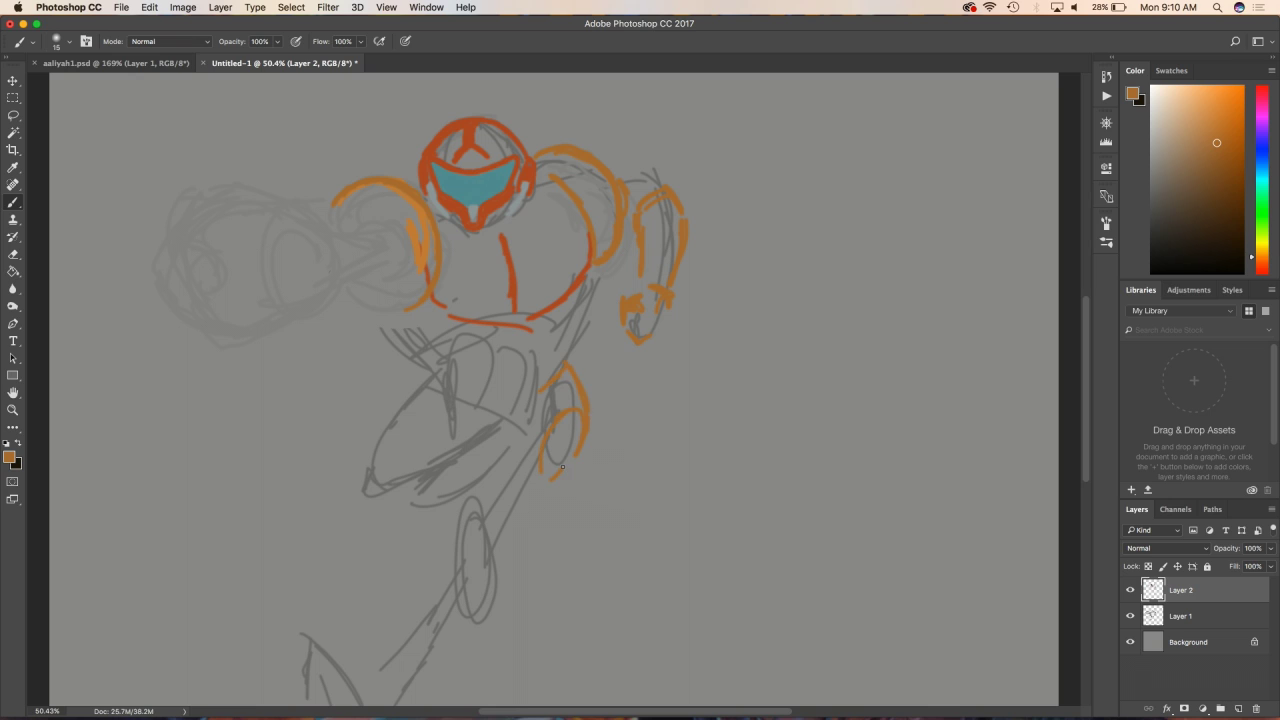
{"action": "left_click_drag", "start_coordinate": [534, 397], "coordinate": [498, 454]}
{"action": "left_click_drag", "start_coordinate": [497, 548], "coordinate": [503, 616]}
{"action": "left_click_drag", "start_coordinate": [446, 534], "coordinate": [381, 658]}
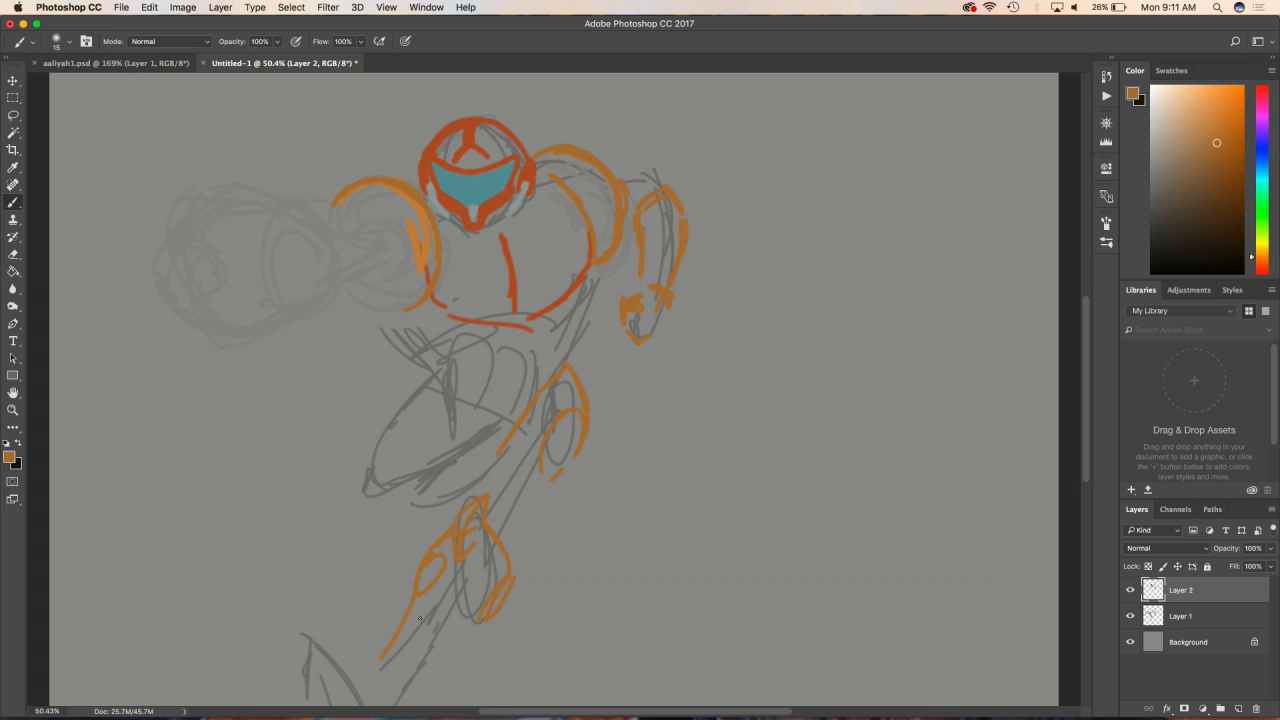
{"action": "scroll", "coordinate": [464, 600], "scroll_direction": "down", "scroll_amount": 1}
{"action": "scroll", "coordinate": [463, 592], "scroll_direction": "down", "scroll_amount": 5}
{"action": "mouse_move", "coordinate": [528, 446]}
{"action": "left_mouse_down"}
{"action": "mouse_move", "coordinate": [500, 496]}
{"action": "mouse_move", "coordinate": [410, 580]}
{"action": "mouse_move", "coordinate": [439, 588]}
{"action": "mouse_move", "coordinate": [404, 600]}
{"action": "left_mouse_up"}
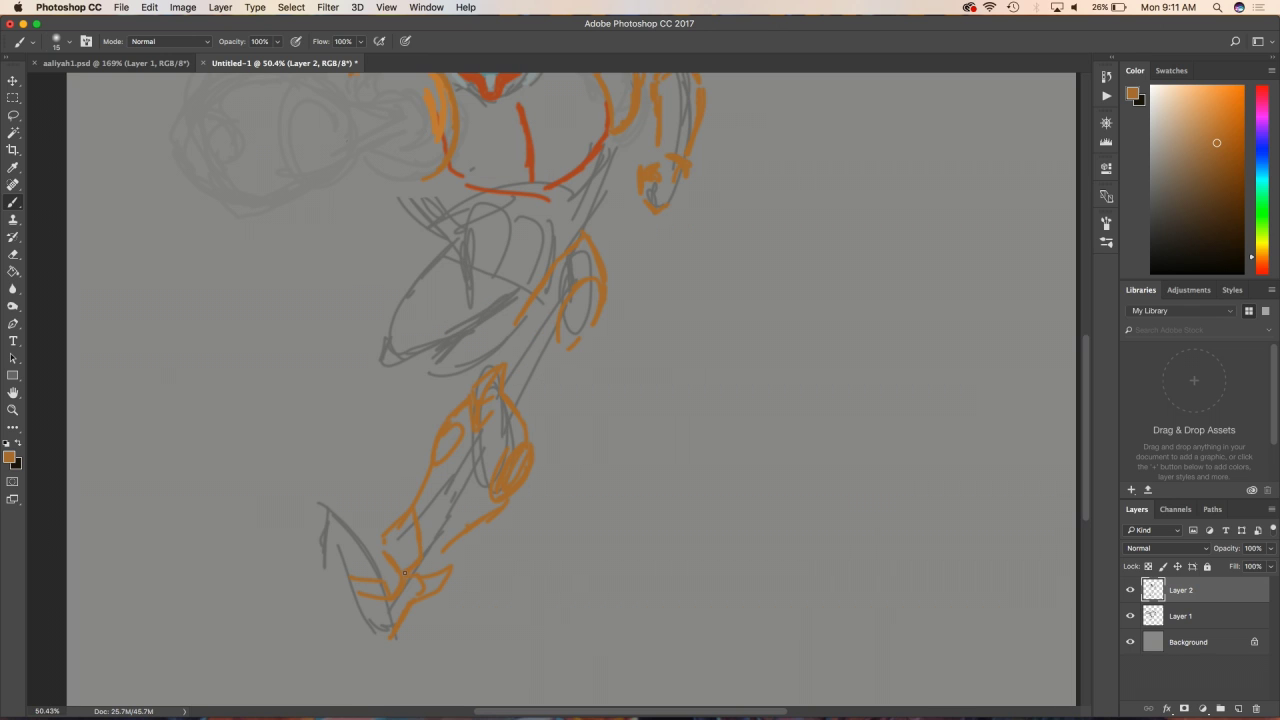
{"action": "mouse_move", "coordinate": [320, 536]}
{"action": "left_mouse_down"}
{"action": "mouse_move", "coordinate": [348, 504]}
{"action": "mouse_move", "coordinate": [390, 580]}
{"action": "left_mouse_up"}
{"action": "left_click_drag", "start_coordinate": [360, 598], "coordinate": [408, 628]}
{"action": "scroll", "coordinate": [611, 453], "scroll_direction": "down", "scroll_amount": 2}
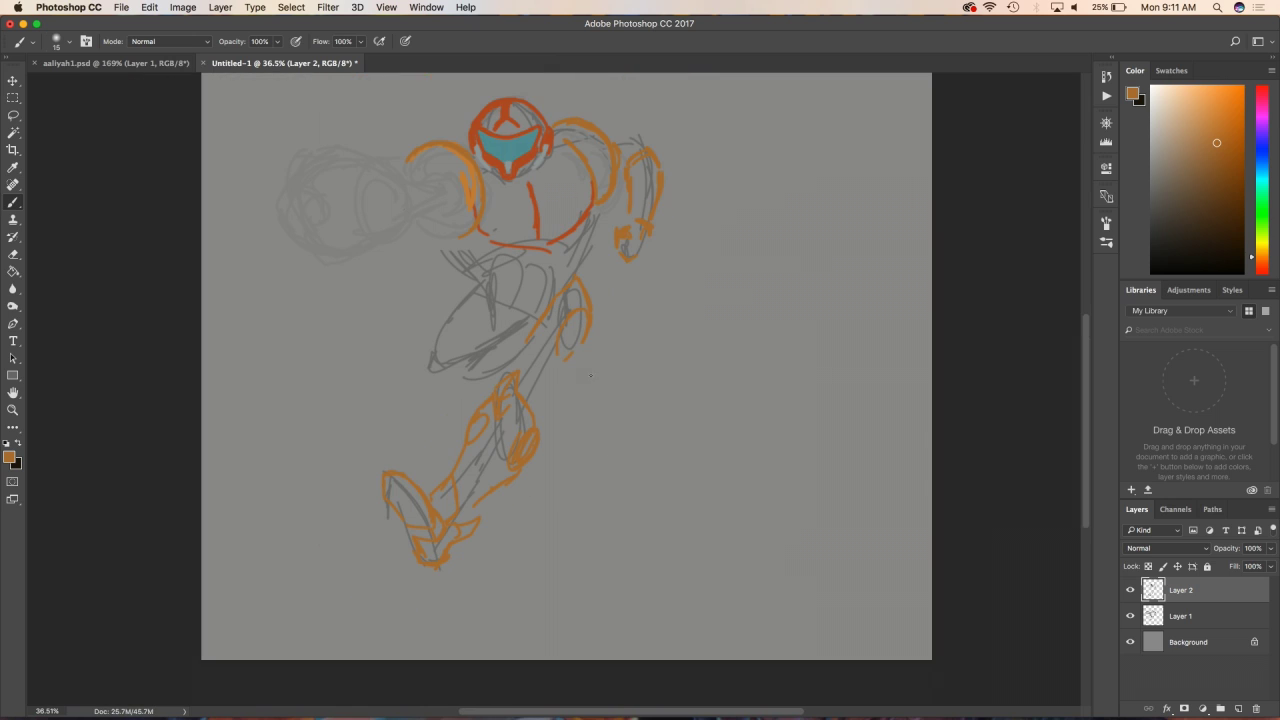
{"action": "left_click_drag", "start_coordinate": [478, 284], "coordinate": [453, 322]}
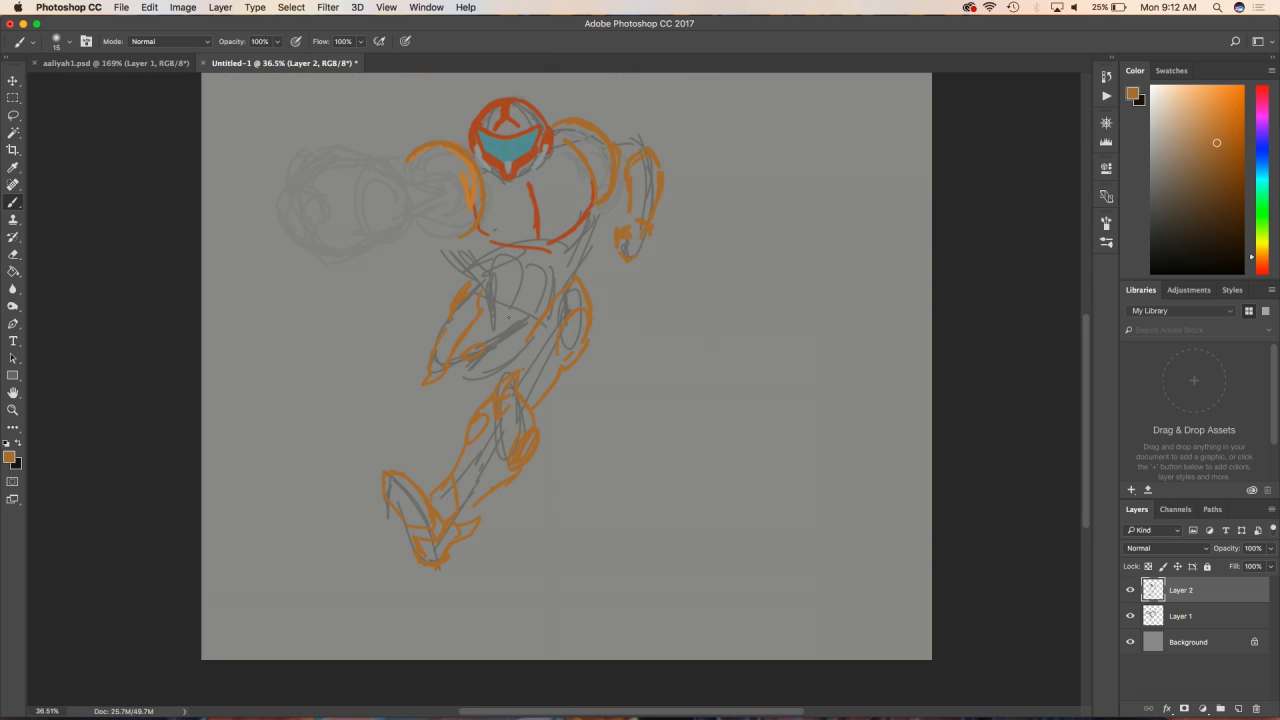
{"action": "left_click", "coordinate": [1262, 248]}
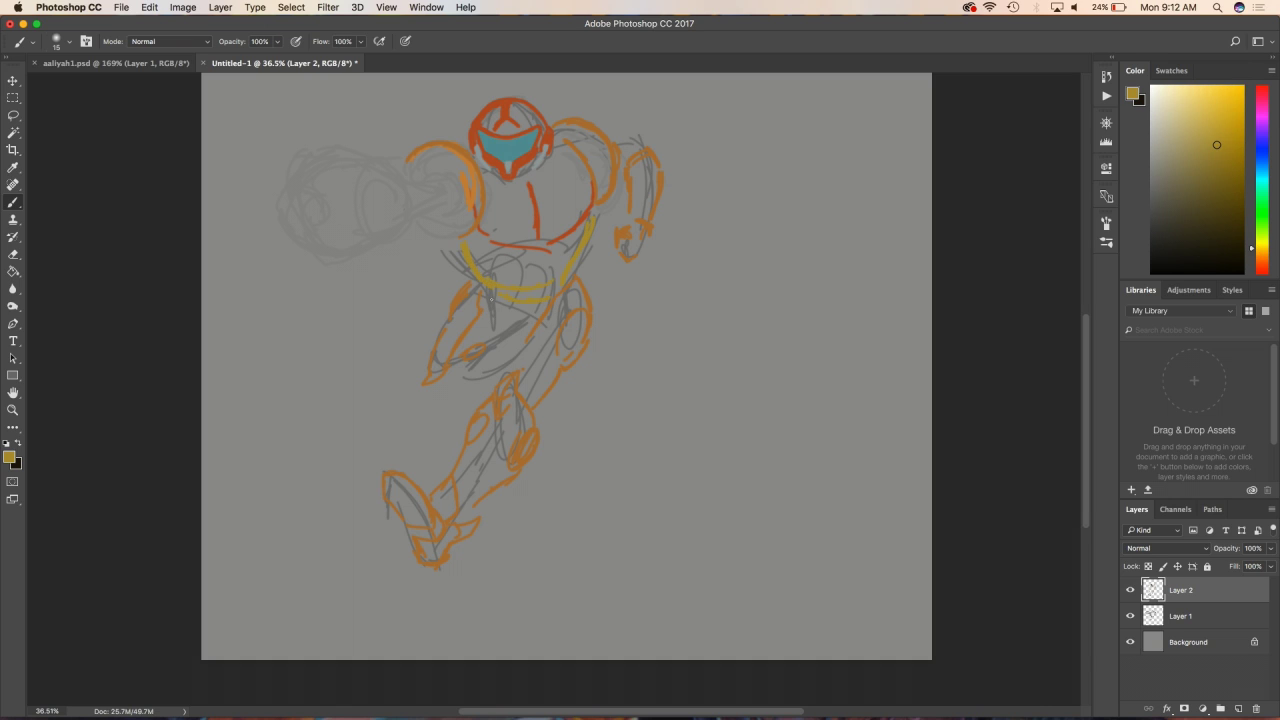
- Outline the arm cannon's fist in khaki, then pick a muted red colour
{"action": "left_click", "coordinate": [1180, 173]}
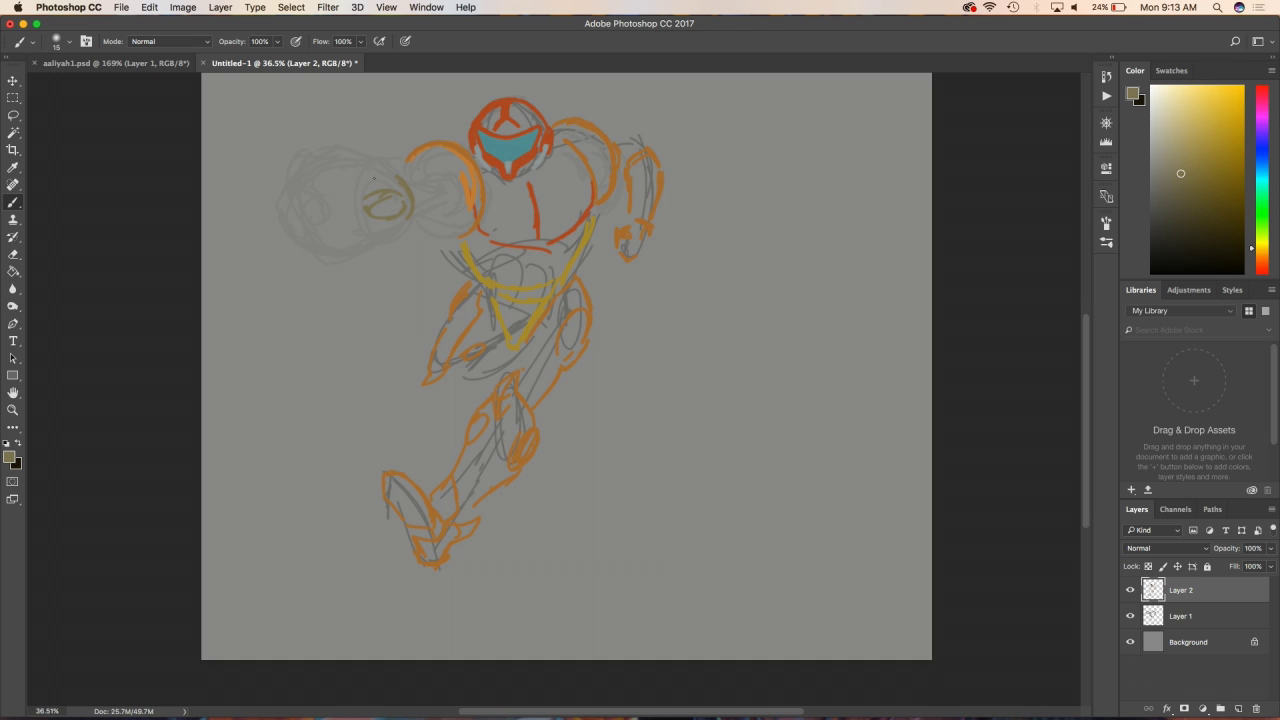
{"action": "left_click_drag", "start_coordinate": [292, 228], "coordinate": [332, 249]}
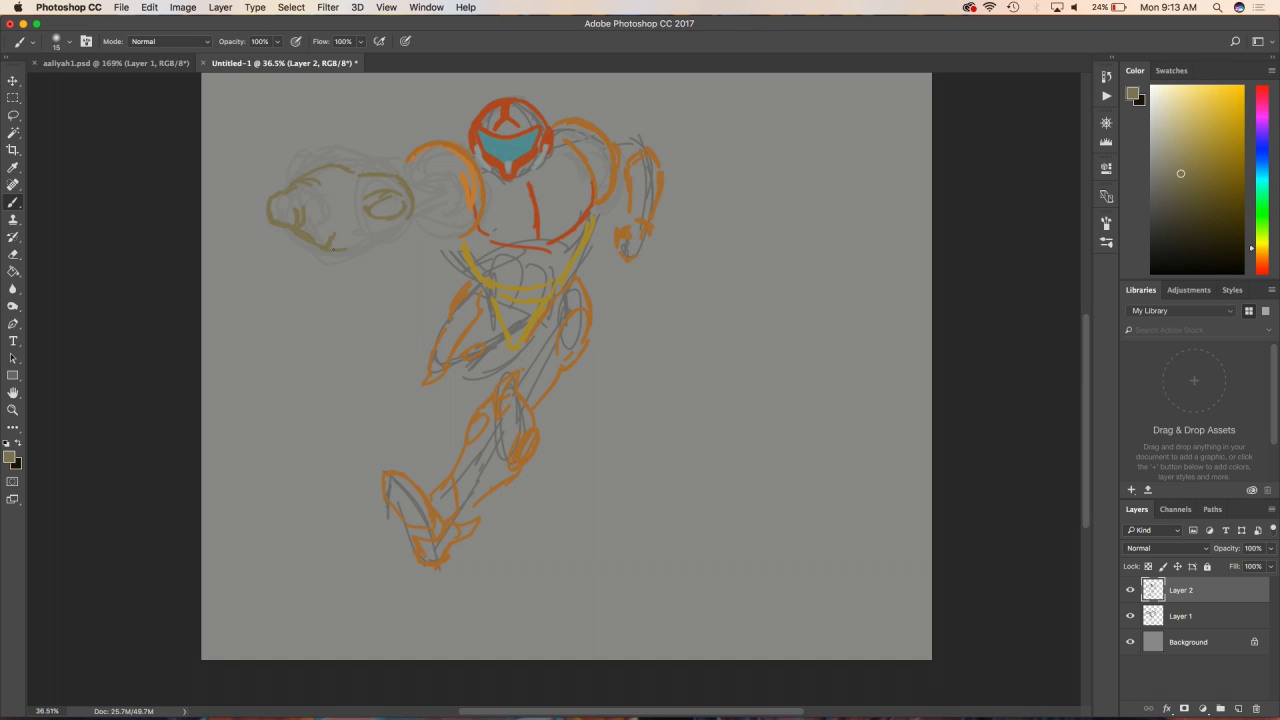
{"action": "scroll", "coordinate": [566, 390], "scroll_direction": "up", "scroll_amount": 3}
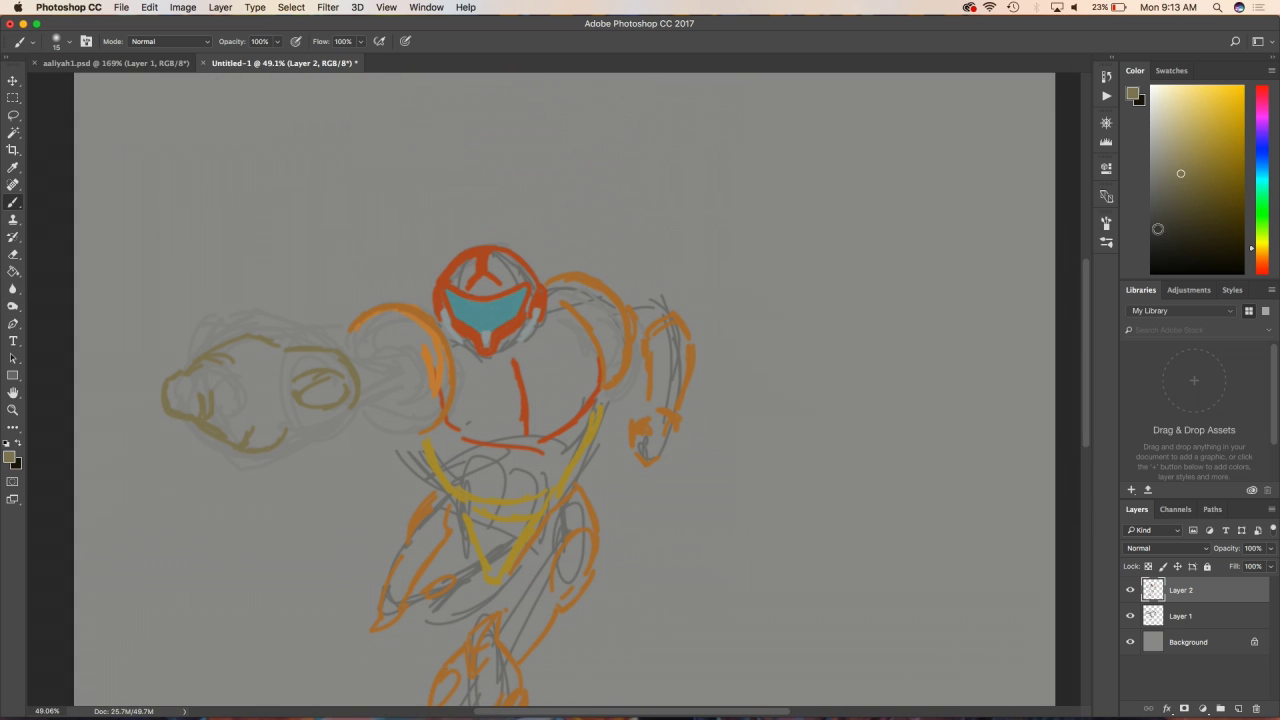
{"action": "left_click", "coordinate": [1252, 263]}
{"action": "left_click_drag", "start_coordinate": [1252, 263], "coordinate": [1252, 272]}
{"action": "left_click", "coordinate": [1196, 131]}
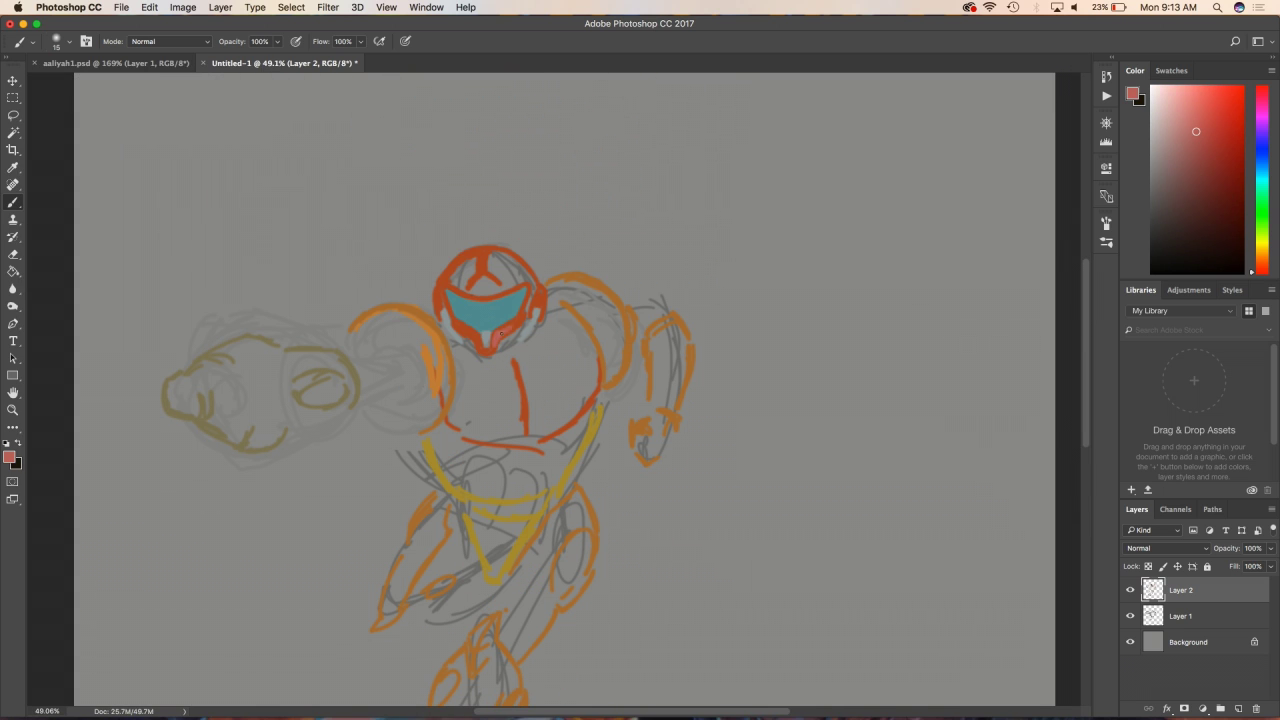
- With a 5 px brush, trace a thin outline all around the visor
{"action": "scroll", "coordinate": [466, 300], "scroll_direction": "up", "scroll_amount": 3}
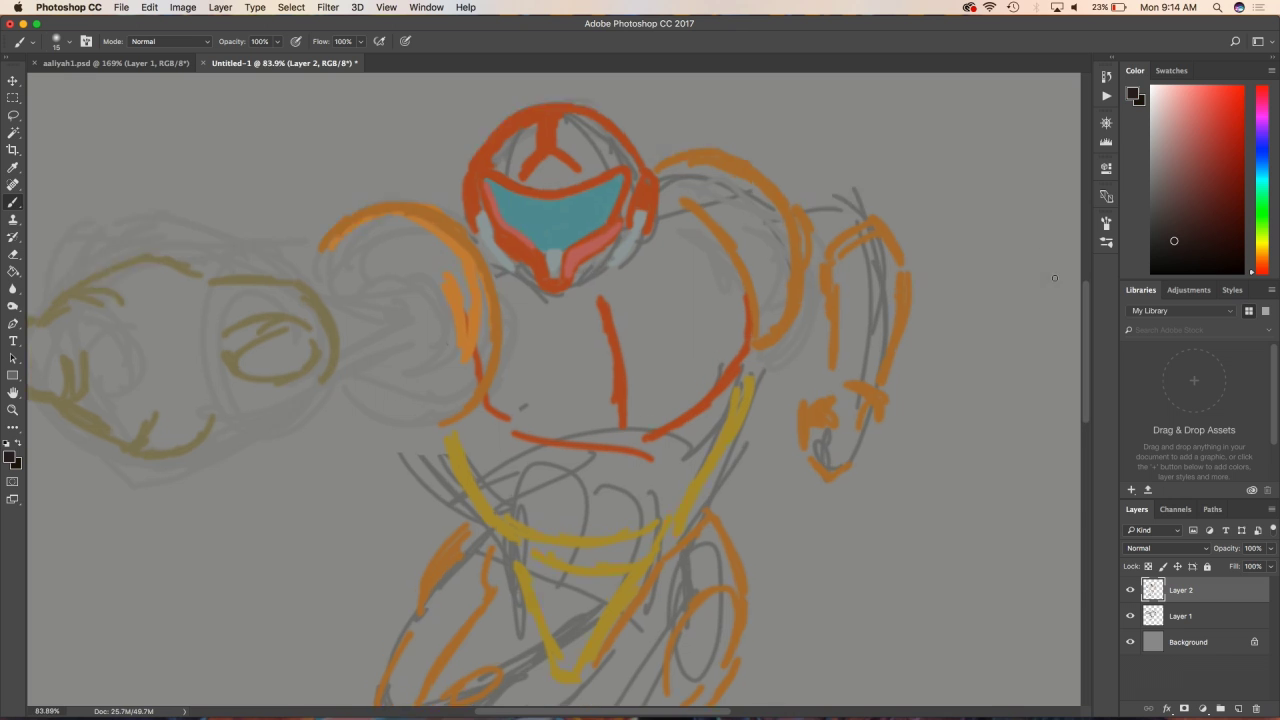
{"action": "scroll", "coordinate": [466, 300], "scroll_direction": "up", "scroll_amount": 8}
{"action": "left_click", "coordinate": [70, 43]}
{"action": "left_click", "coordinate": [622, 306]}
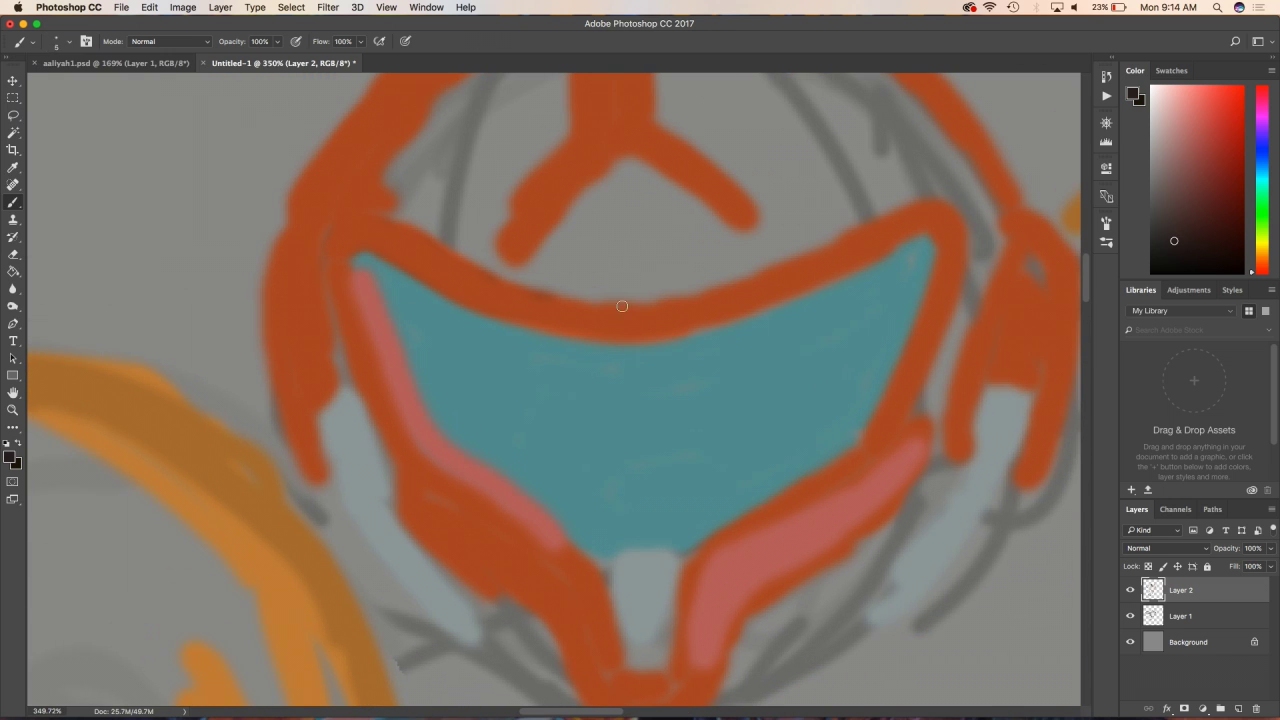
{"action": "left_click_drag", "start_coordinate": [675, 329], "coordinate": [930, 255]}
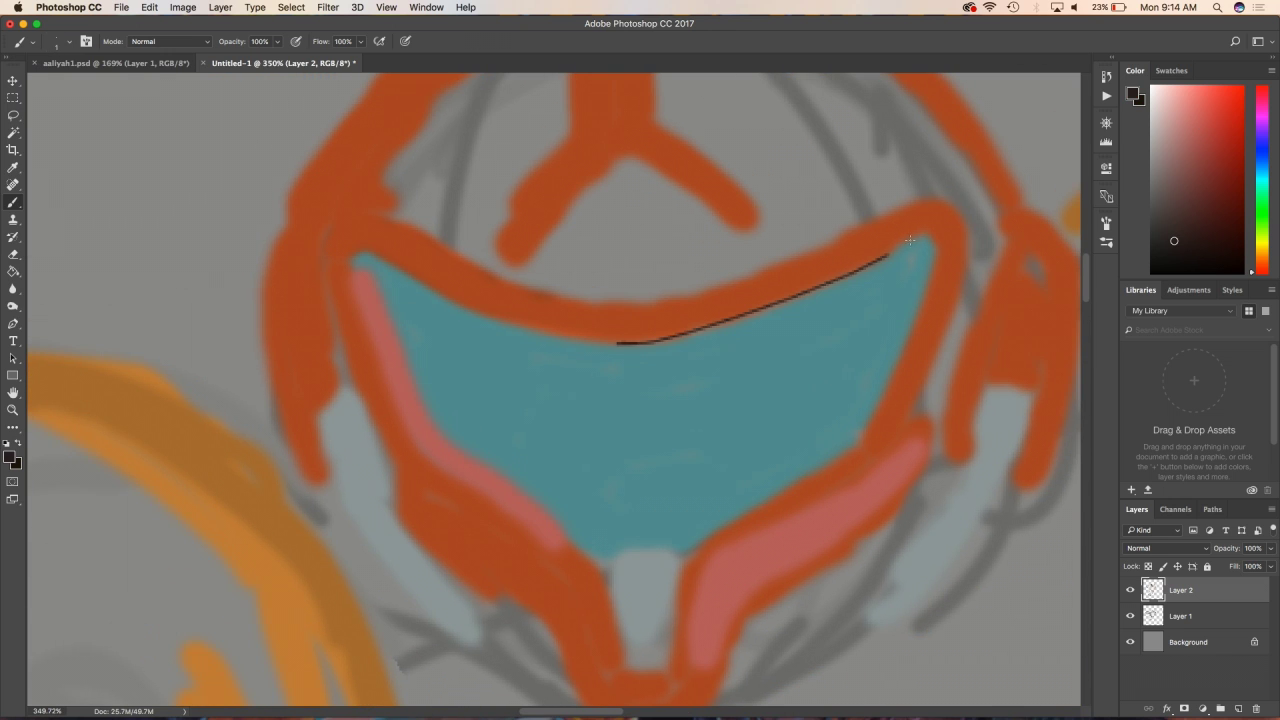
{"action": "left_click_drag", "start_coordinate": [913, 317], "coordinate": [863, 429]}
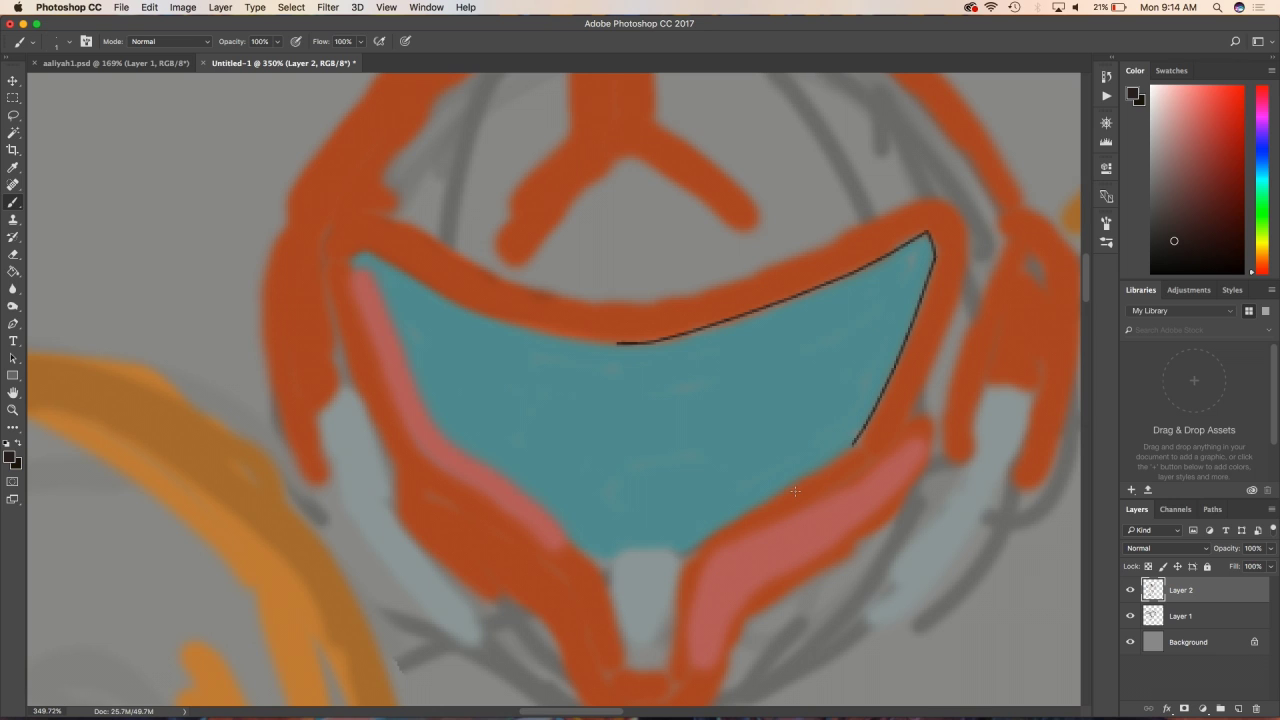
{"action": "left_click_drag", "start_coordinate": [795, 490], "coordinate": [709, 535]}
{"action": "mouse_move", "coordinate": [632, 549]}
{"action": "left_mouse_down"}
{"action": "mouse_move", "coordinate": [610, 562]}
{"action": "mouse_move", "coordinate": [515, 485]}
{"action": "left_mouse_up"}
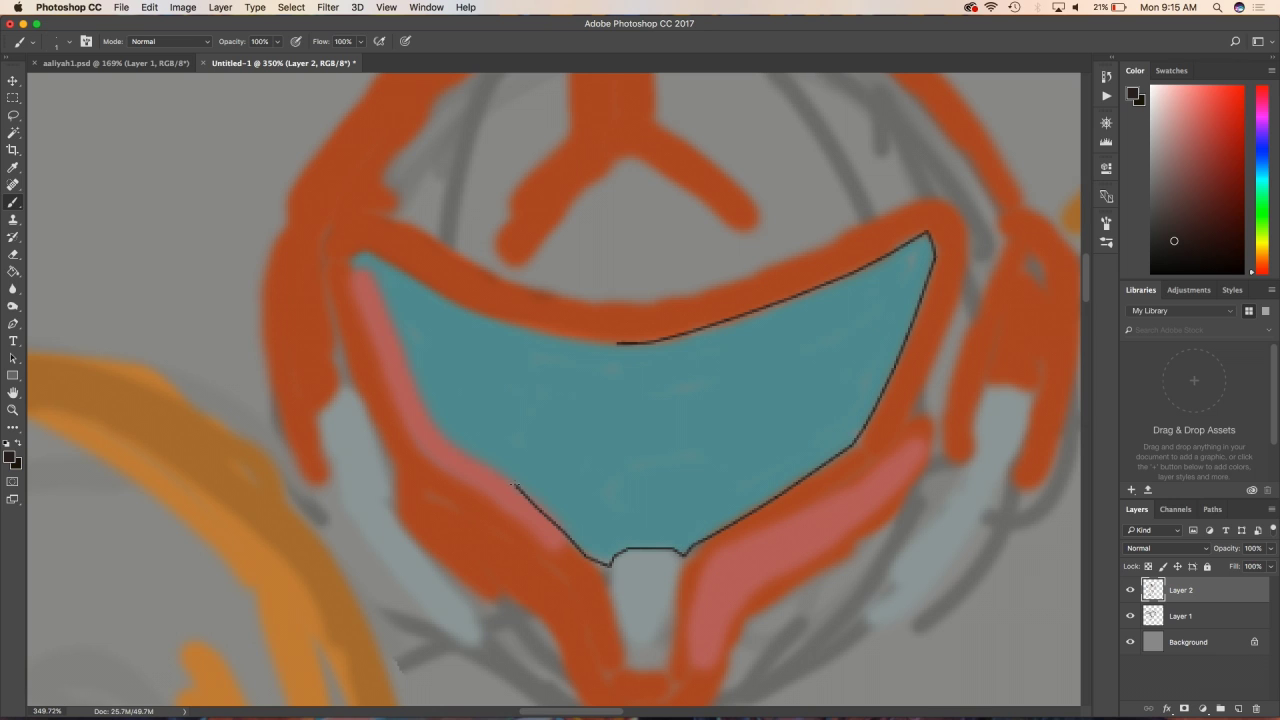
{"action": "mouse_move", "coordinate": [449, 442]}
{"action": "left_mouse_down"}
{"action": "mouse_move", "coordinate": [410, 388]}
{"action": "mouse_move", "coordinate": [362, 264]}
{"action": "left_mouse_up"}
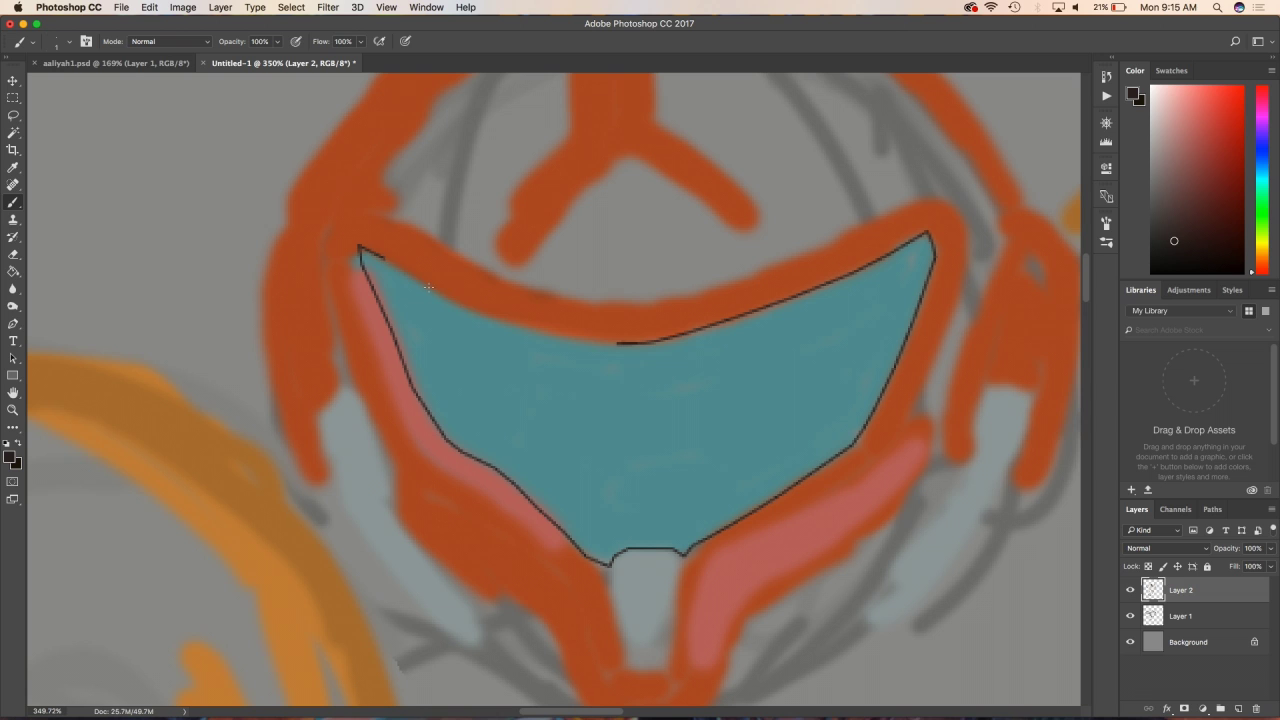
{"action": "left_click_drag", "start_coordinate": [428, 287], "coordinate": [590, 331]}
- Draw a curved helmet ridge above the visor and paint red on the helmet's upper left
{"action": "scroll", "coordinate": [586, 328], "scroll_direction": "down", "scroll_amount": 3}
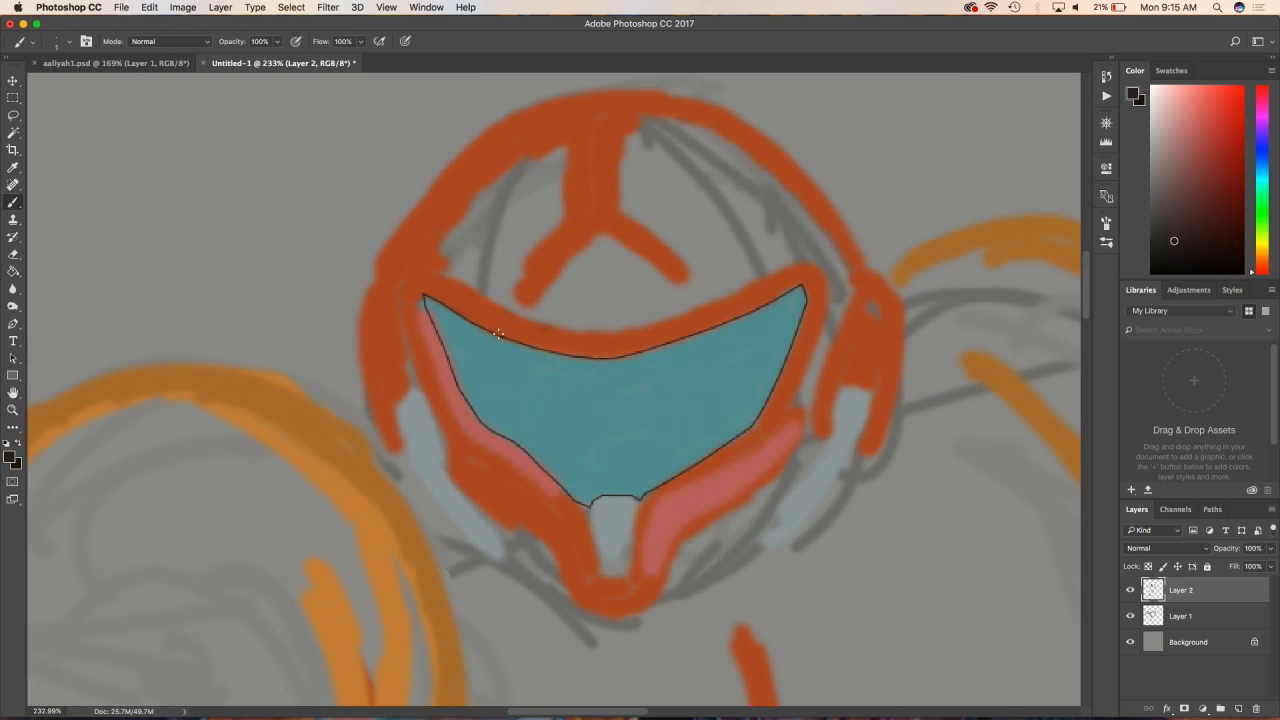
{"action": "mouse_move", "coordinate": [524, 283]}
{"action": "left_mouse_down"}
{"action": "mouse_move", "coordinate": [593, 224]}
{"action": "mouse_move", "coordinate": [703, 288]}
{"action": "left_mouse_up"}
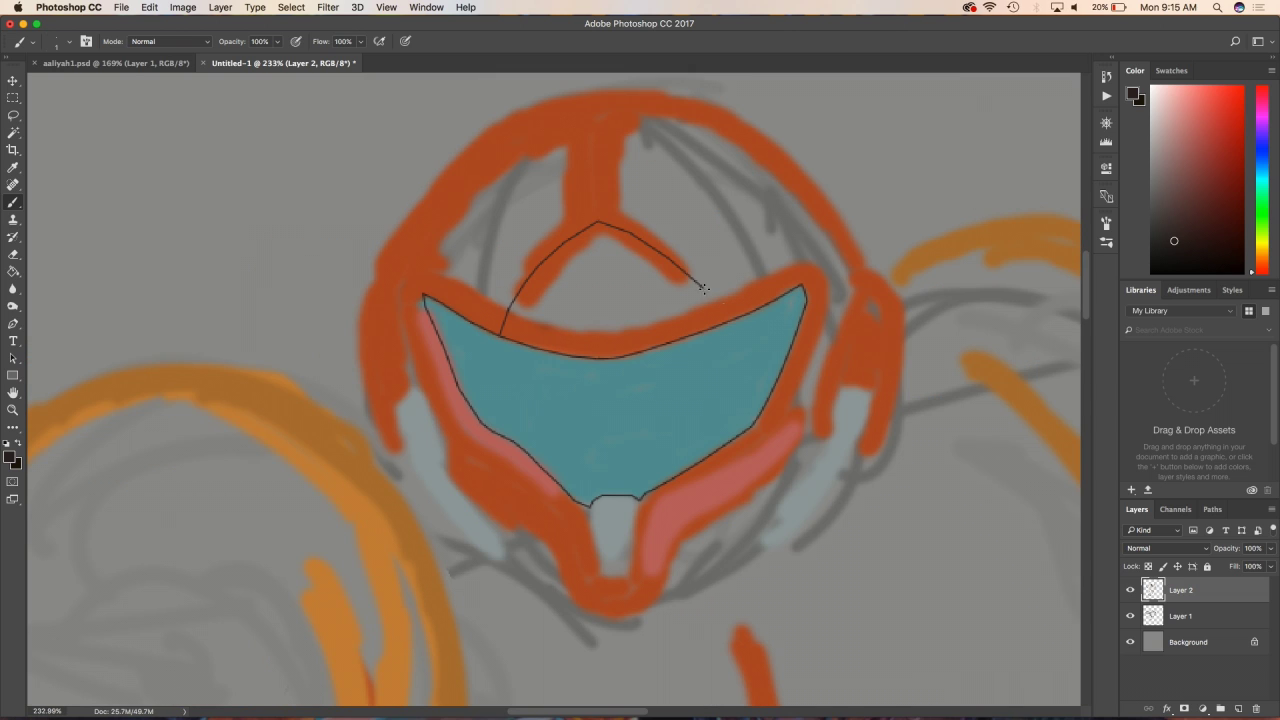
{"action": "scroll", "coordinate": [437, 270], "scroll_direction": "down", "scroll_amount": 5}
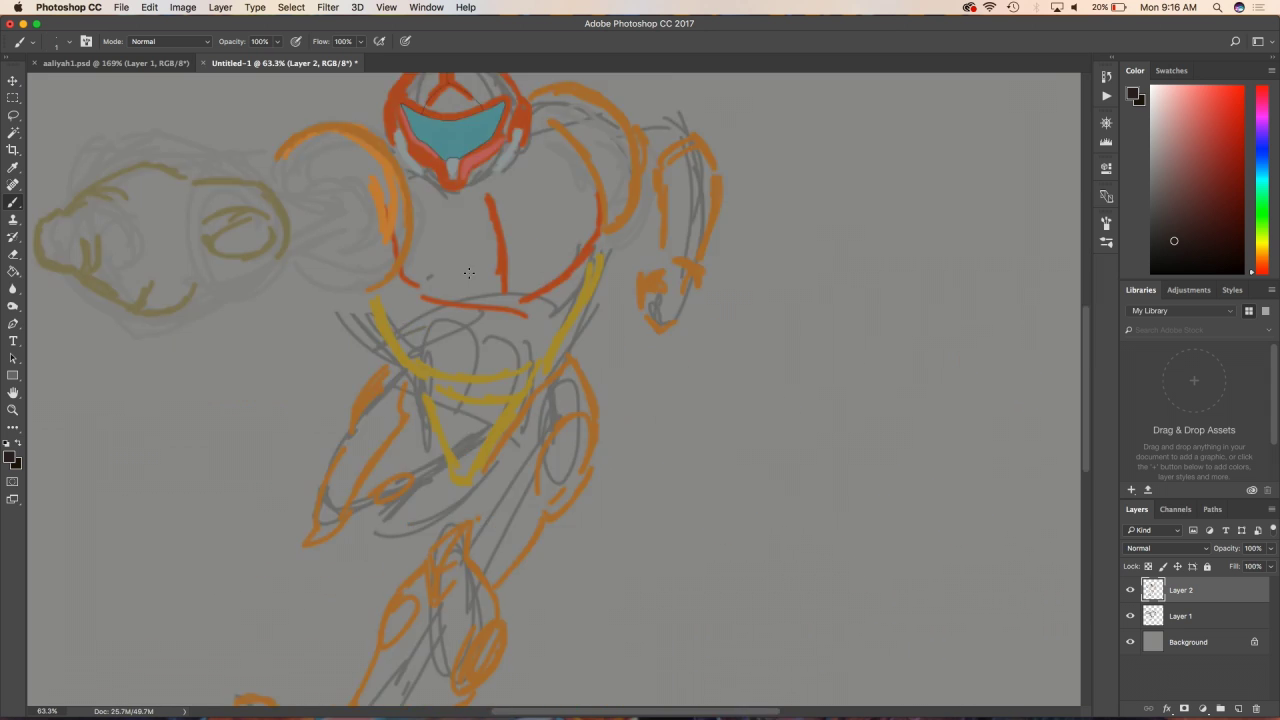
{"action": "scroll", "coordinate": [459, 316], "scroll_direction": "up", "scroll_amount": 3}
{"action": "scroll", "coordinate": [459, 316], "scroll_direction": "up", "scroll_amount": 2}
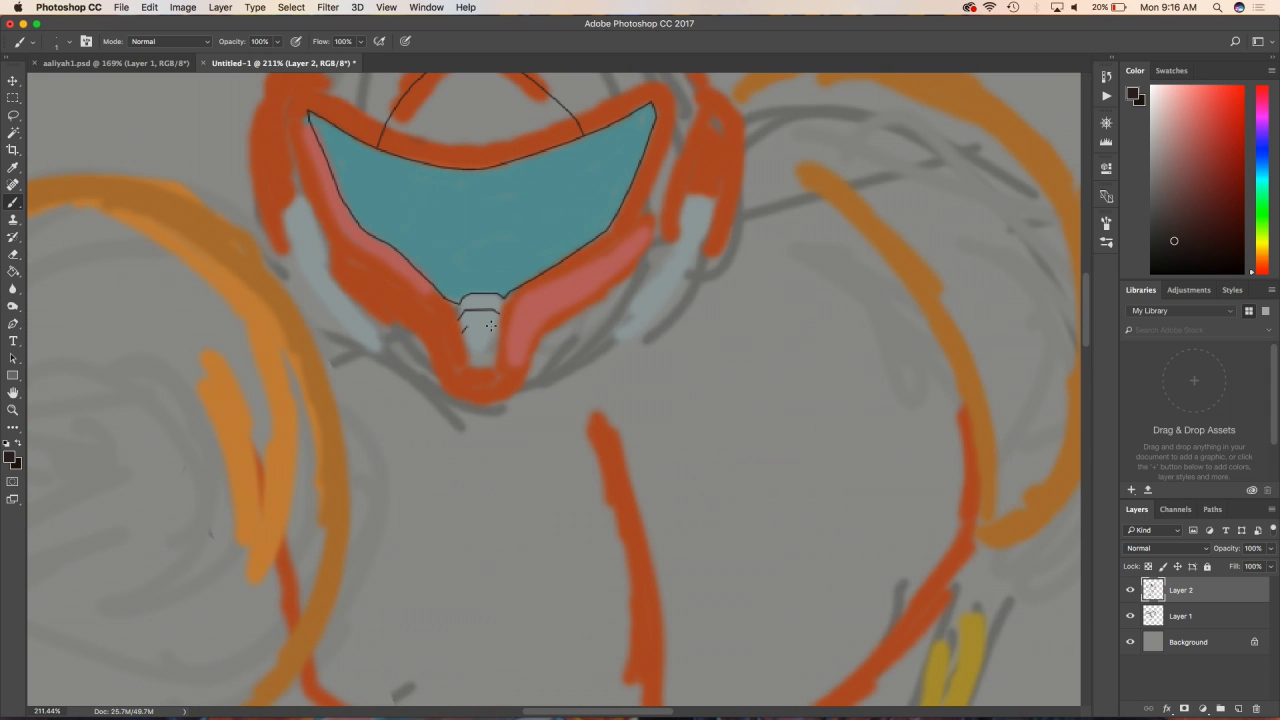
{"action": "scroll", "coordinate": [495, 345], "scroll_direction": "down", "scroll_amount": 4}
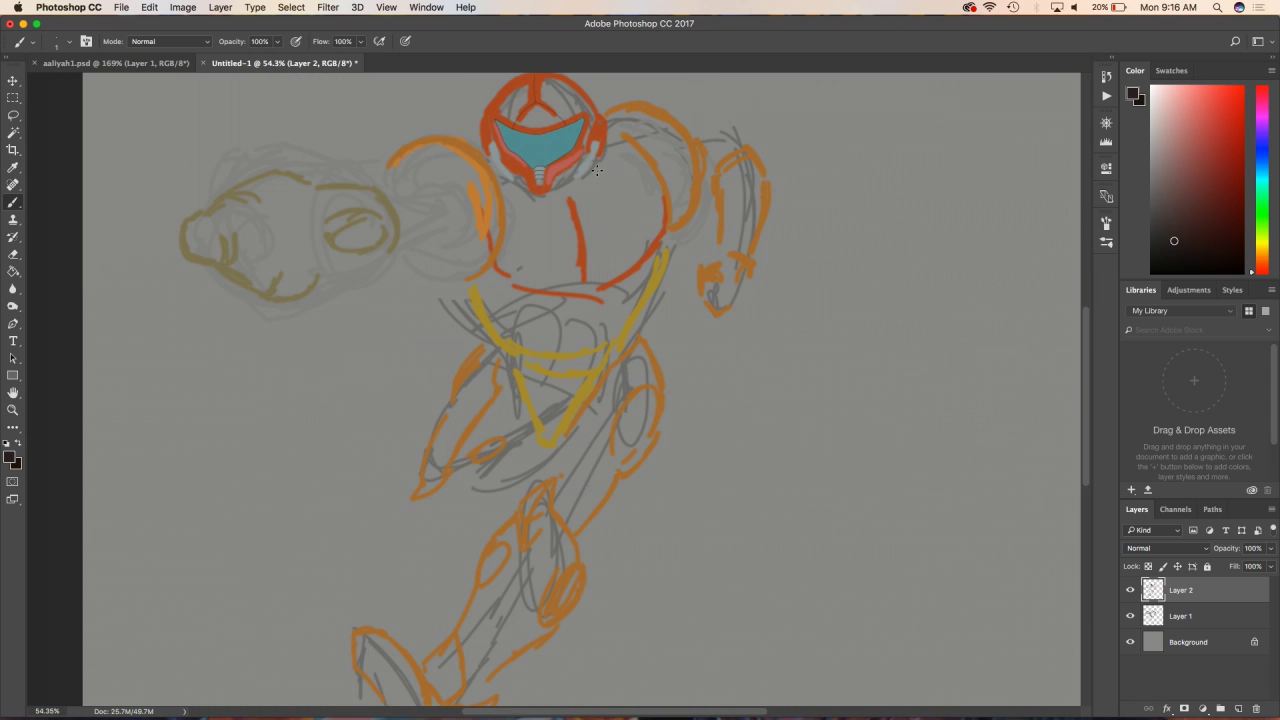
{"action": "scroll", "coordinate": [520, 400], "scroll_direction": "up", "scroll_amount": 4}
{"action": "scroll", "coordinate": [540, 250], "scroll_direction": "up", "scroll_amount": 3}
{"action": "scroll", "coordinate": [515, 290], "scroll_direction": "down", "scroll_amount": 1}
{"action": "scroll", "coordinate": [515, 290], "scroll_direction": "down", "scroll_amount": 2}
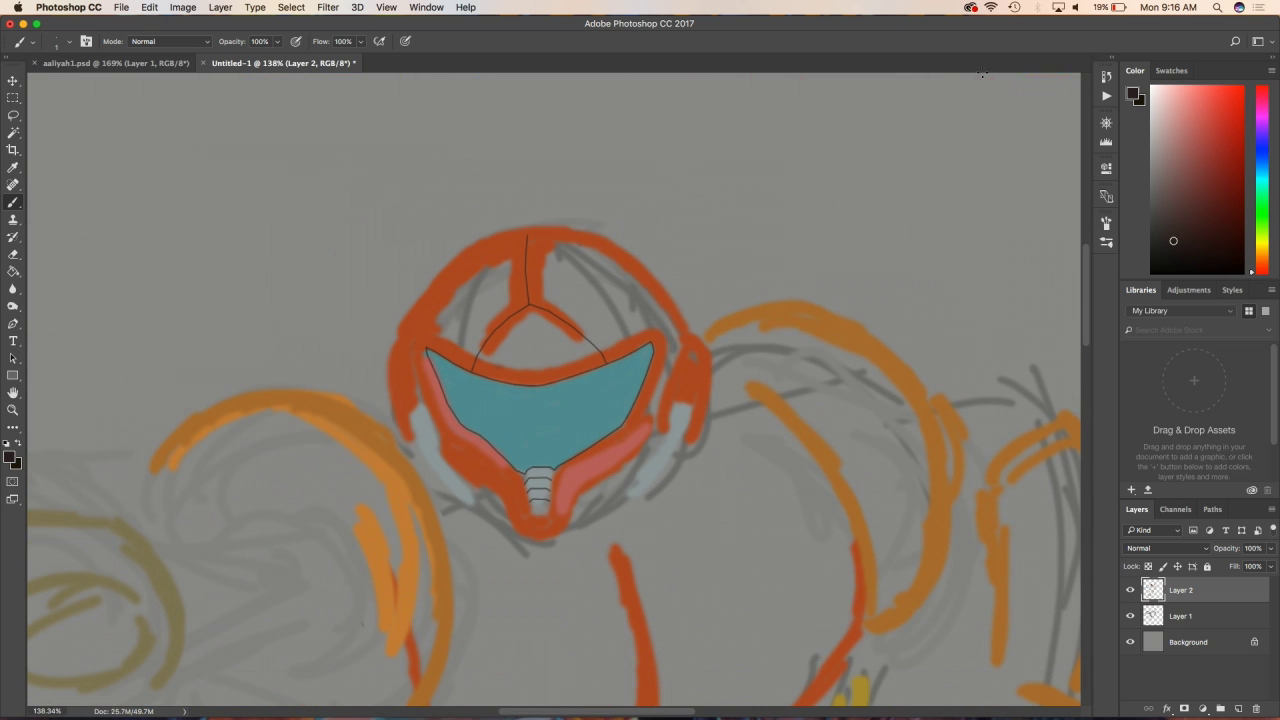
{"action": "left_click", "coordinate": [1224, 140]}
{"action": "mouse_move", "coordinate": [445, 322]}
{"action": "left_mouse_down"}
{"action": "mouse_move", "coordinate": [479, 332]}
{"action": "mouse_move", "coordinate": [460, 320]}
{"action": "mouse_move", "coordinate": [500, 262]}
{"action": "left_mouse_up"}
- Paint the helmet's inner edge, the triangle above the visor and the rims red, brush sizes 8-20
{"action": "key", "text": "bracketleft"}
{"action": "key", "text": "bracketleft"}
{"action": "key", "text": "bracketleft"}
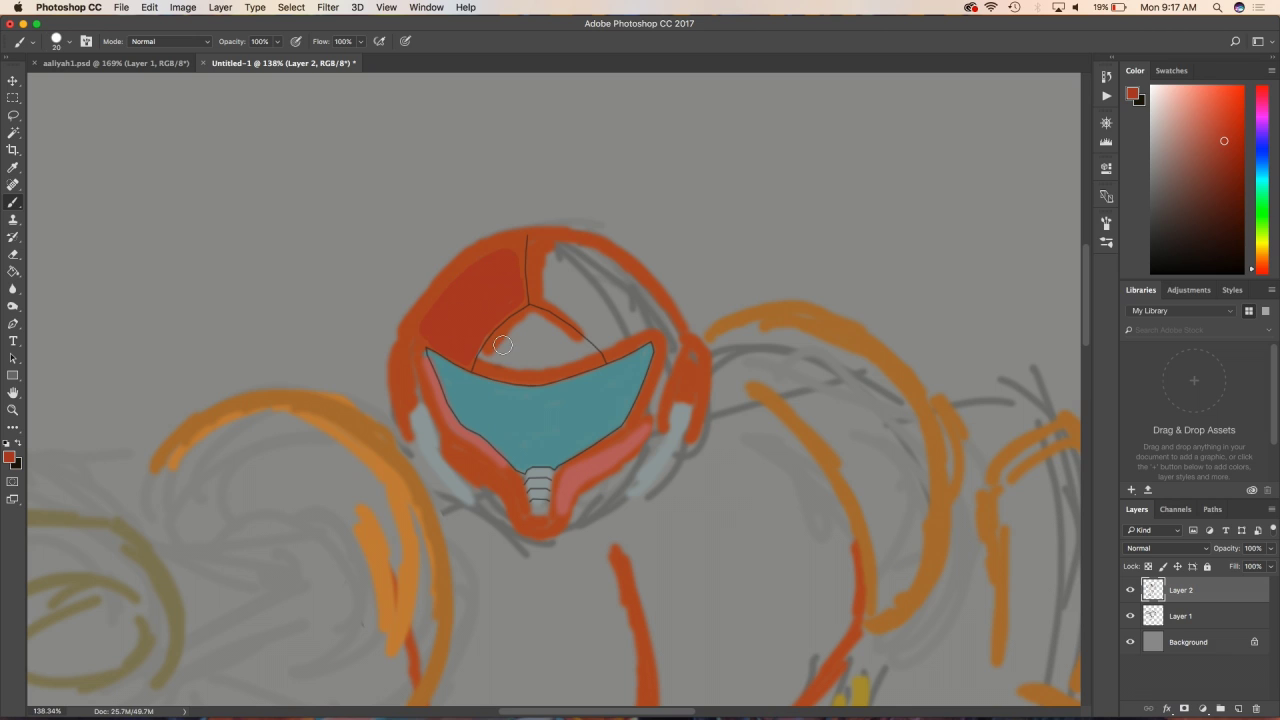
{"action": "left_click_drag", "start_coordinate": [517, 324], "coordinate": [576, 341]}
{"action": "mouse_move", "coordinate": [515, 375]}
{"action": "left_mouse_down"}
{"action": "mouse_move", "coordinate": [565, 366]}
{"action": "mouse_move", "coordinate": [520, 335]}
{"action": "mouse_move", "coordinate": [570, 330]}
{"action": "mouse_move", "coordinate": [551, 356]}
{"action": "left_mouse_up"}
{"action": "key", "text": "bracketright"}
{"action": "key", "text": "bracketright"}
{"action": "mouse_move", "coordinate": [539, 252]}
{"action": "left_mouse_down"}
{"action": "mouse_move", "coordinate": [605, 345]}
{"action": "mouse_move", "coordinate": [640, 335]}
{"action": "mouse_move", "coordinate": [612, 255]}
{"action": "mouse_move", "coordinate": [595, 305]}
{"action": "mouse_move", "coordinate": [635, 330]}
{"action": "mouse_move", "coordinate": [615, 290]}
{"action": "mouse_move", "coordinate": [690, 414]}
{"action": "mouse_move", "coordinate": [692, 352]}
{"action": "mouse_move", "coordinate": [665, 312]}
{"action": "left_mouse_up"}
{"action": "key", "text": "bracketright"}
{"action": "key", "text": "bracketright"}
{"action": "key", "text": "bracketleft"}
{"action": "key", "text": "bracketleft"}
{"action": "key", "text": "bracketleft"}
{"action": "key", "text": "bracketright"}
{"action": "key", "text": "bracketright"}
{"action": "key", "text": "bracketright"}
{"action": "mouse_move", "coordinate": [410, 340]}
{"action": "left_mouse_down"}
{"action": "mouse_move", "coordinate": [490, 252]}
{"action": "mouse_move", "coordinate": [392, 378]}
{"action": "mouse_move", "coordinate": [413, 388]}
{"action": "left_mouse_up"}
{"action": "key", "text": "bracketleft"}
{"action": "key", "text": "bracketleft"}
{"action": "key", "text": "bracketleft"}
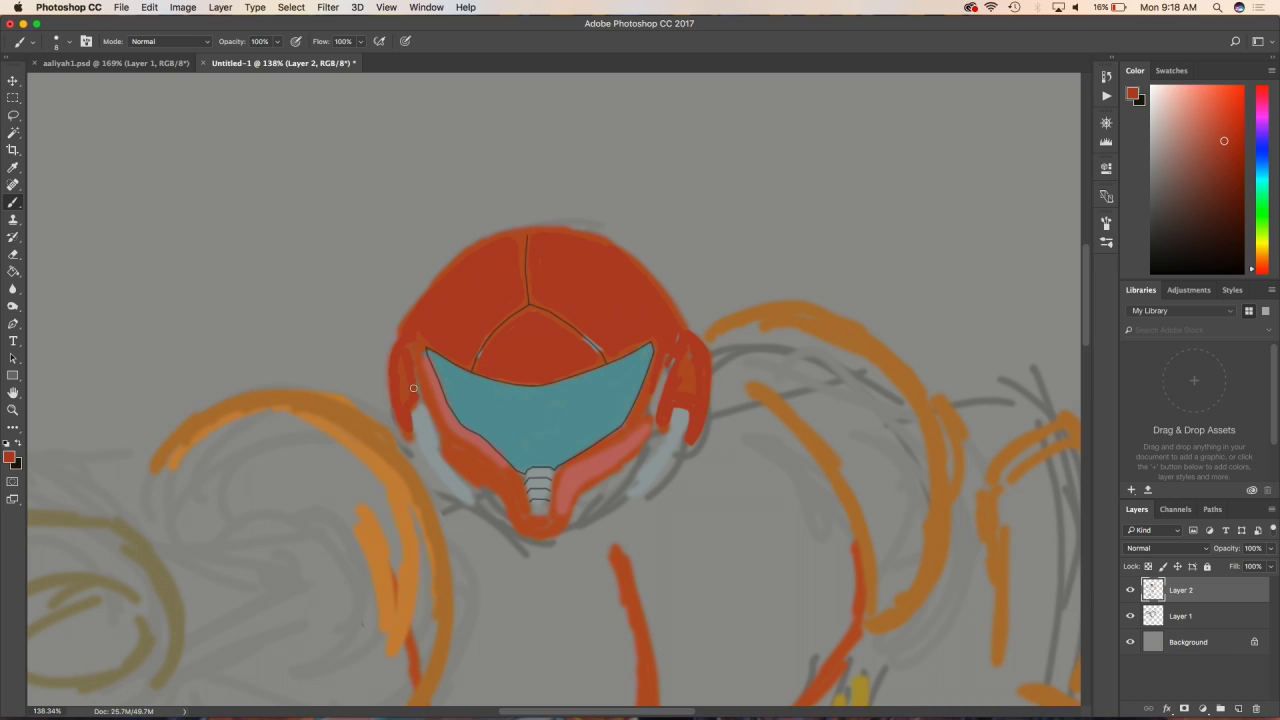
{"action": "key", "text": "bracketleft"}
- Darken the visor's left and right edges with a deeper red
{"action": "left_click", "coordinate": [706, 319], "text": "alt"}
{"action": "key", "text": "bracketright"}
{"action": "key", "text": "bracketright"}
{"action": "key", "text": "bracketright"}
{"action": "mouse_move", "coordinate": [669, 368]}
{"action": "left_mouse_down"}
{"action": "mouse_move", "coordinate": [660, 424]}
{"action": "mouse_move", "coordinate": [682, 340]}
{"action": "left_mouse_up"}
{"action": "mouse_move", "coordinate": [404, 334]}
{"action": "left_mouse_down"}
{"action": "mouse_move", "coordinate": [413, 362]}
{"action": "mouse_move", "coordinate": [578, 366]}
{"action": "mouse_move", "coordinate": [571, 320]}
{"action": "mouse_move", "coordinate": [514, 266]}
{"action": "mouse_move", "coordinate": [443, 443]}
{"action": "left_mouse_up"}
- At 22% opacity with a large soft brush, shade the helmet top and visor sides
{"action": "key", "text": "2"}
{"action": "key", "text": "2"}
{"action": "left_click", "coordinate": [62, 41]}
{"action": "left_click", "coordinate": [520, 62]}
{"action": "key", "text": "bracketleft"}
{"action": "key", "text": "bracketleft"}
{"action": "key", "text": "bracketleft"}
{"action": "left_click_drag", "start_coordinate": [680, 335], "coordinate": [648, 420]}
- Shade the helmet's right side, then highlight its left edge in greyish-pink with a size-25 brush
{"action": "key", "text": "bracketright"}
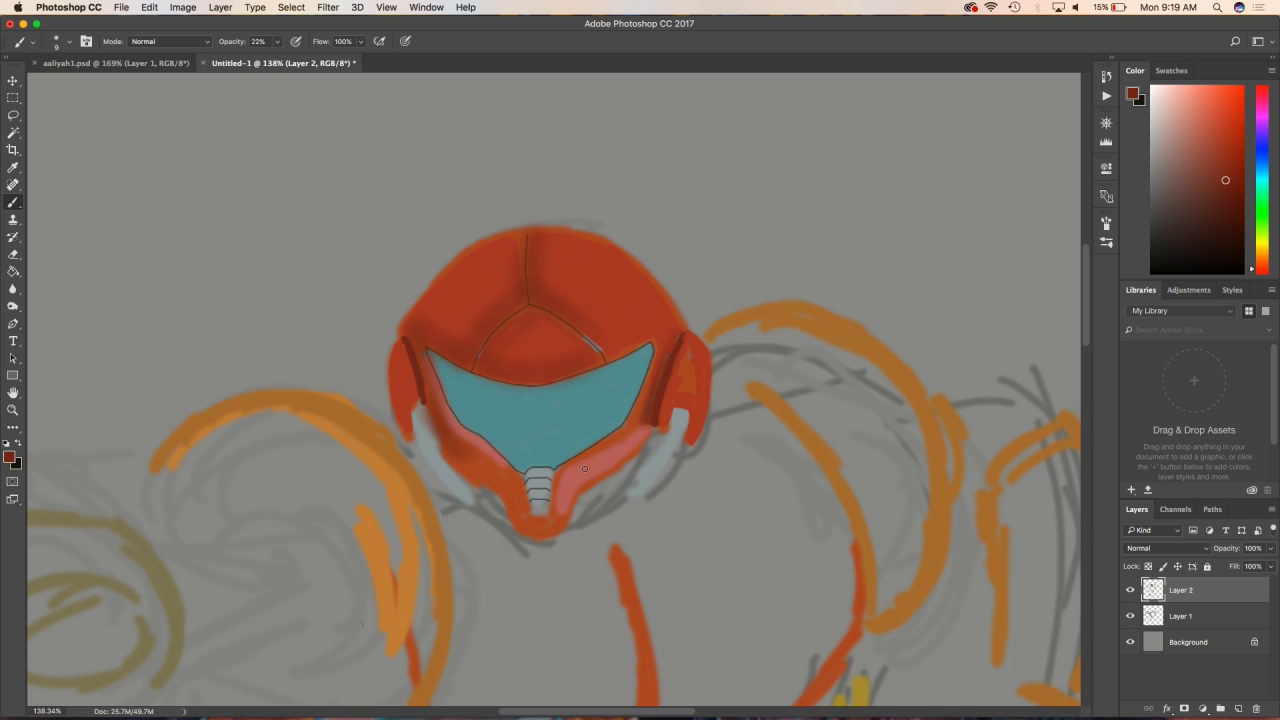
{"action": "left_click_drag", "start_coordinate": [682, 346], "coordinate": [670, 408]}
{"action": "left_click", "coordinate": [1164, 160]}
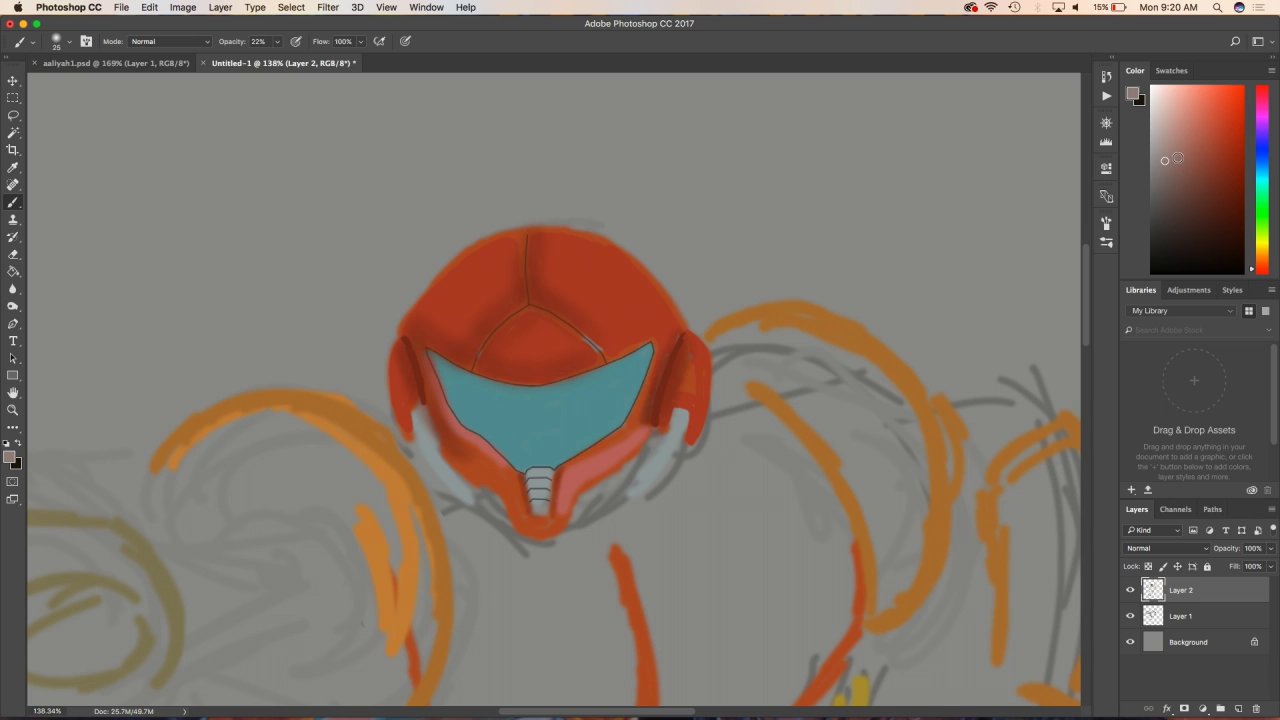
{"action": "left_click_drag", "start_coordinate": [400, 344], "coordinate": [398, 406]}
- Shade the visor with its own sampled teal using a size-30 brush
{"action": "left_click", "coordinate": [445, 385], "text": "alt"}
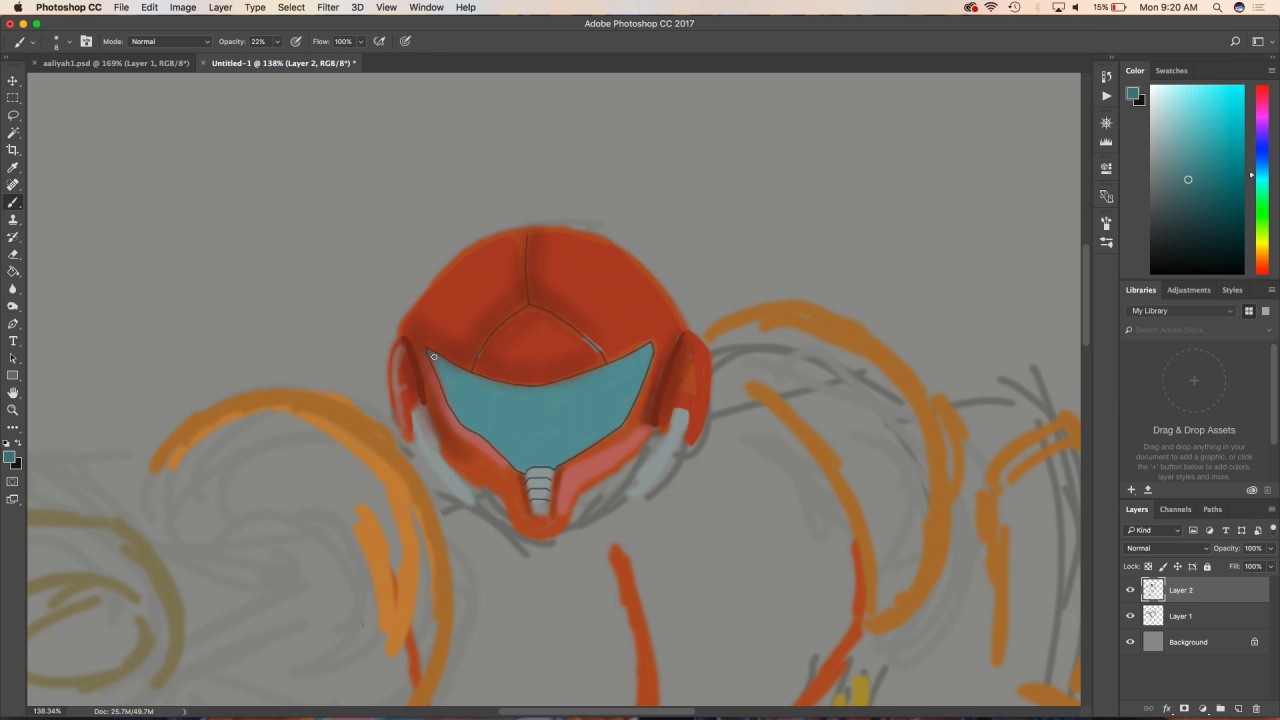
{"action": "key", "text": "bracketright"}
{"action": "key", "text": "bracketright"}
{"action": "mouse_move", "coordinate": [460, 380]}
{"action": "left_mouse_down"}
{"action": "mouse_move", "coordinate": [495, 412]}
{"action": "mouse_move", "coordinate": [625, 375]}
{"action": "mouse_move", "coordinate": [520, 410]}
{"action": "left_mouse_up"}
- Paint light grey-blue highlights across the visor, then resample the helmet red
{"action": "left_click", "coordinate": [679, 424], "text": "alt"}
{"action": "scroll", "coordinate": [542, 376], "scroll_direction": "down", "scroll_amount": 5}
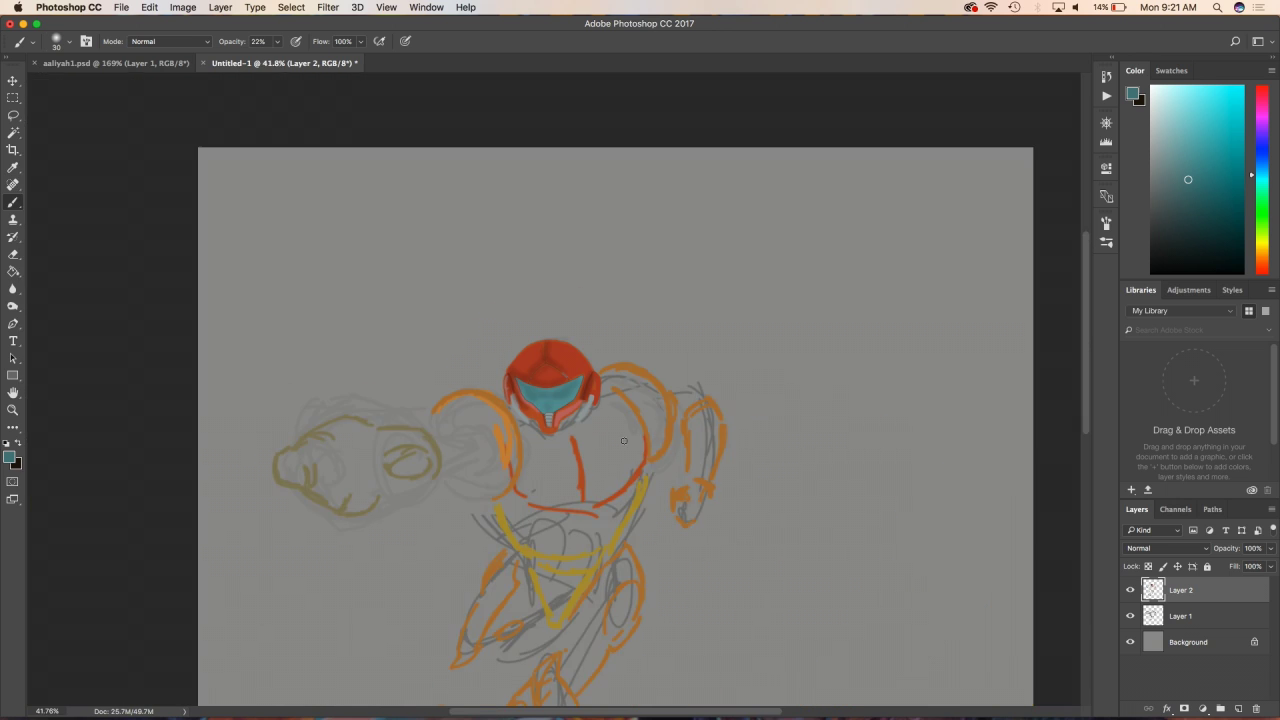
{"action": "scroll", "coordinate": [540, 372], "scroll_direction": "up", "scroll_amount": 3}
{"action": "mouse_move", "coordinate": [496, 378]}
{"action": "left_mouse_down"}
{"action": "mouse_move", "coordinate": [526, 414]}
{"action": "mouse_move", "coordinate": [572, 414]}
{"action": "left_mouse_up"}
{"action": "scroll", "coordinate": [570, 430], "scroll_direction": "down", "scroll_amount": 4}
{"action": "scroll", "coordinate": [573, 452], "scroll_direction": "up", "scroll_amount": 3}
{"action": "scroll", "coordinate": [573, 452], "scroll_direction": "up", "scroll_amount": 2}
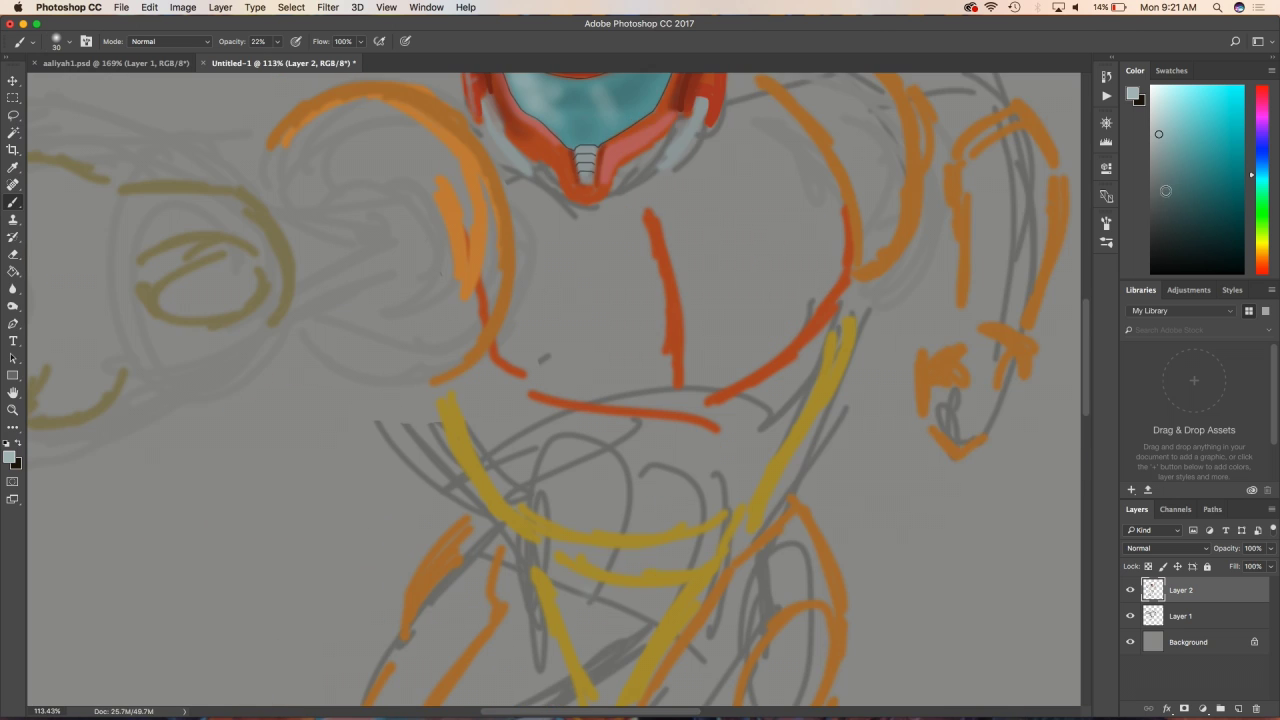
{"action": "scroll", "coordinate": [662, 136], "scroll_direction": "up", "scroll_amount": 2}
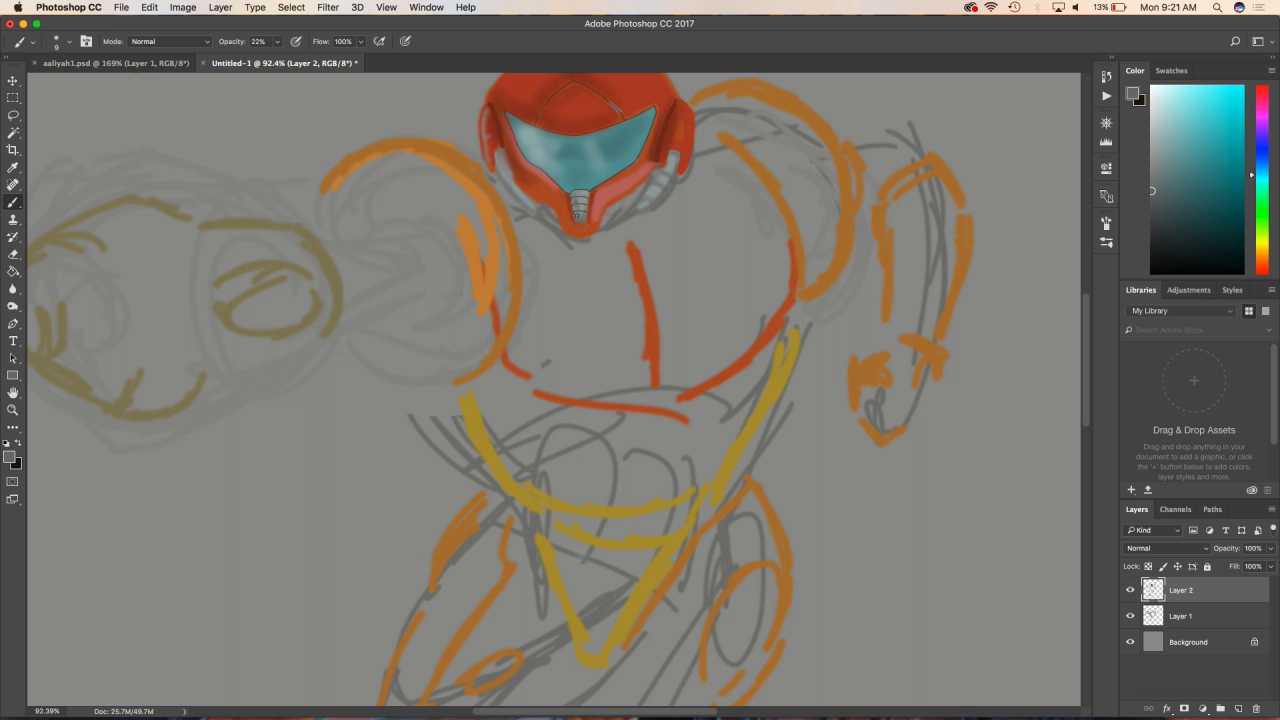
{"action": "left_click", "coordinate": [613, 179], "text": "alt"}
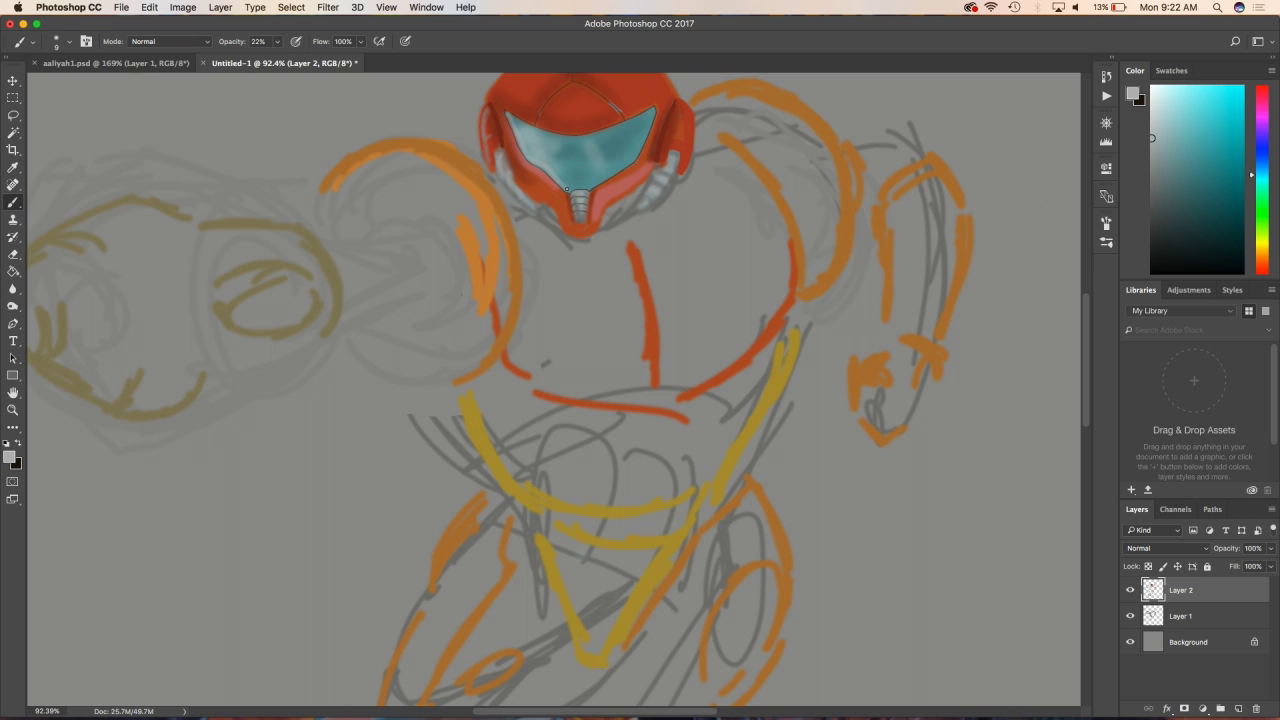
{"action": "scroll", "coordinate": [670, 135], "scroll_direction": "down", "scroll_amount": 3, "text": "alt"}
{"action": "left_click", "coordinate": [518, 248], "text": "alt"}
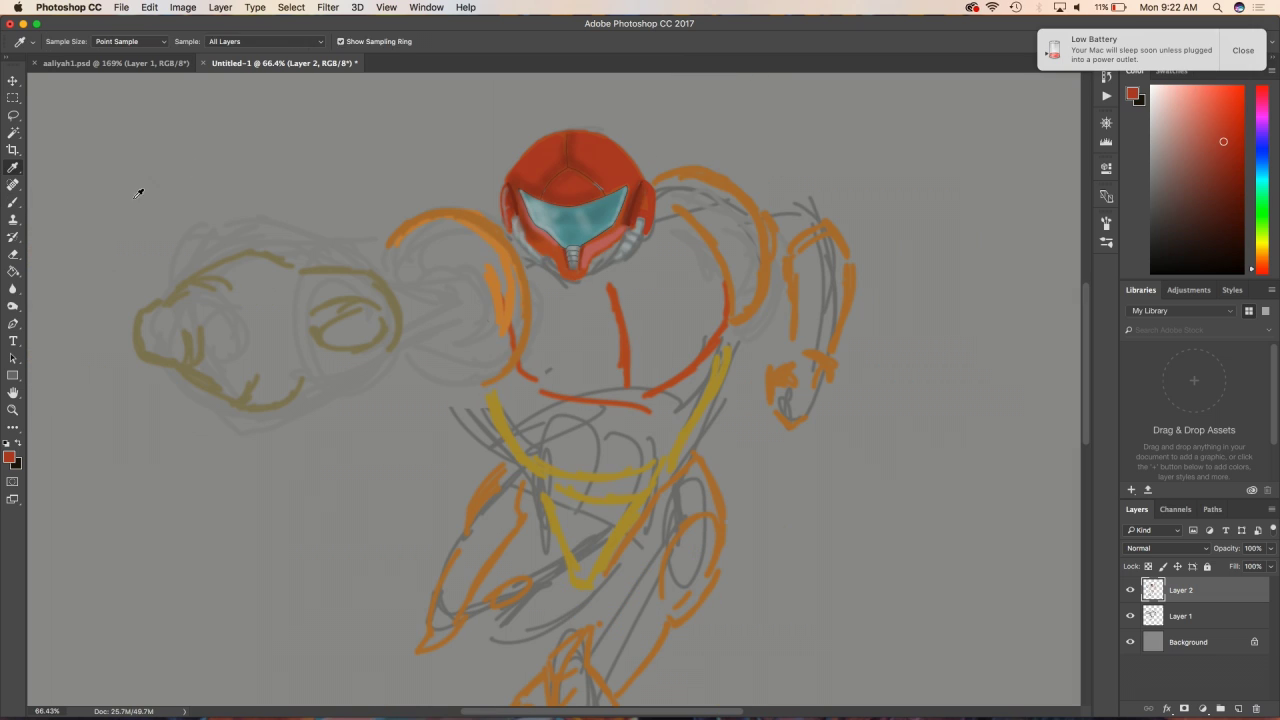
- Paint the chest solid red at 100% brush opacity, including its lower edges
{"action": "key", "text": "0"}
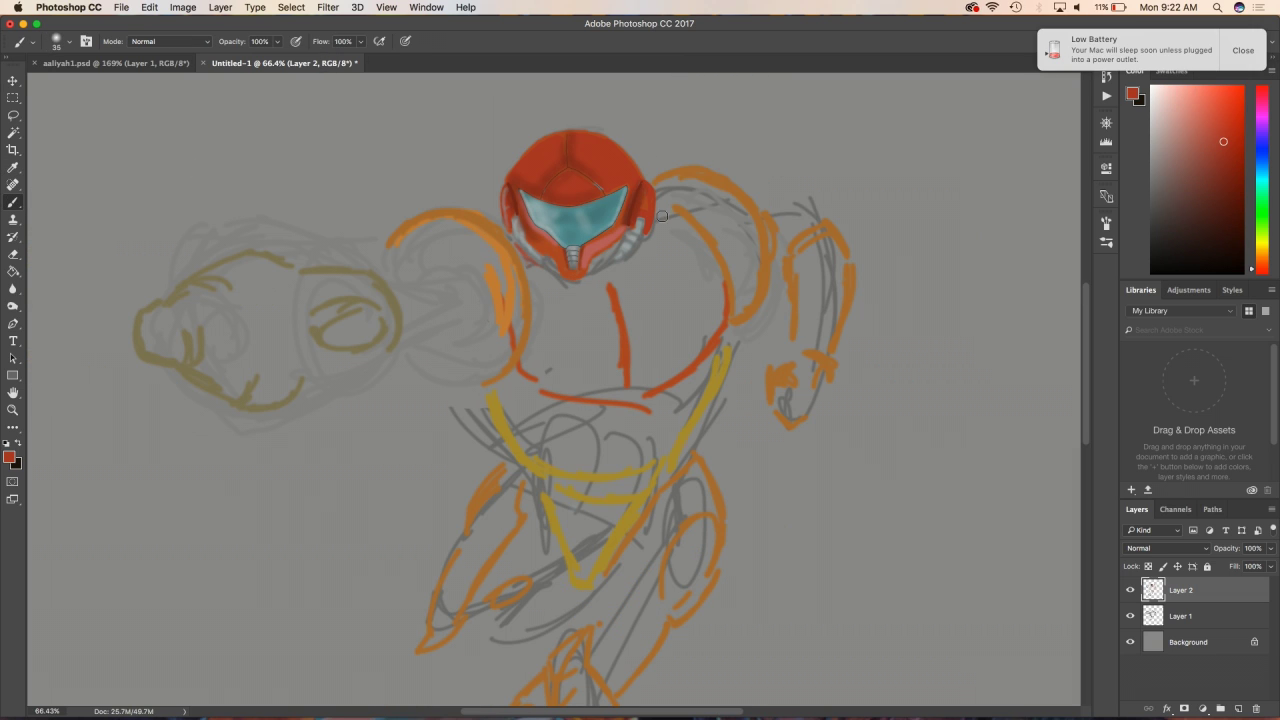
{"action": "mouse_move", "coordinate": [627, 212]}
{"action": "left_mouse_down"}
{"action": "mouse_move", "coordinate": [638, 352]}
{"action": "mouse_move", "coordinate": [717, 309]}
{"action": "mouse_move", "coordinate": [650, 235]}
{"action": "mouse_move", "coordinate": [700, 330]}
{"action": "mouse_move", "coordinate": [535, 275]}
{"action": "mouse_move", "coordinate": [615, 314]}
{"action": "mouse_move", "coordinate": [560, 390]}
{"action": "mouse_move", "coordinate": [675, 388]}
{"action": "mouse_move", "coordinate": [557, 306]}
{"action": "mouse_move", "coordinate": [628, 391]}
{"action": "mouse_move", "coordinate": [517, 374]}
{"action": "left_mouse_up"}
{"action": "key", "text": "bracketright"}
{"action": "key", "text": "bracketright"}
{"action": "key", "text": "bracketright"}
{"action": "key", "text": "bracketleft"}
{"action": "key", "text": "bracketleft"}
{"action": "key", "text": "bracketleft"}
{"action": "left_click_drag", "start_coordinate": [645, 406], "coordinate": [695, 361]}
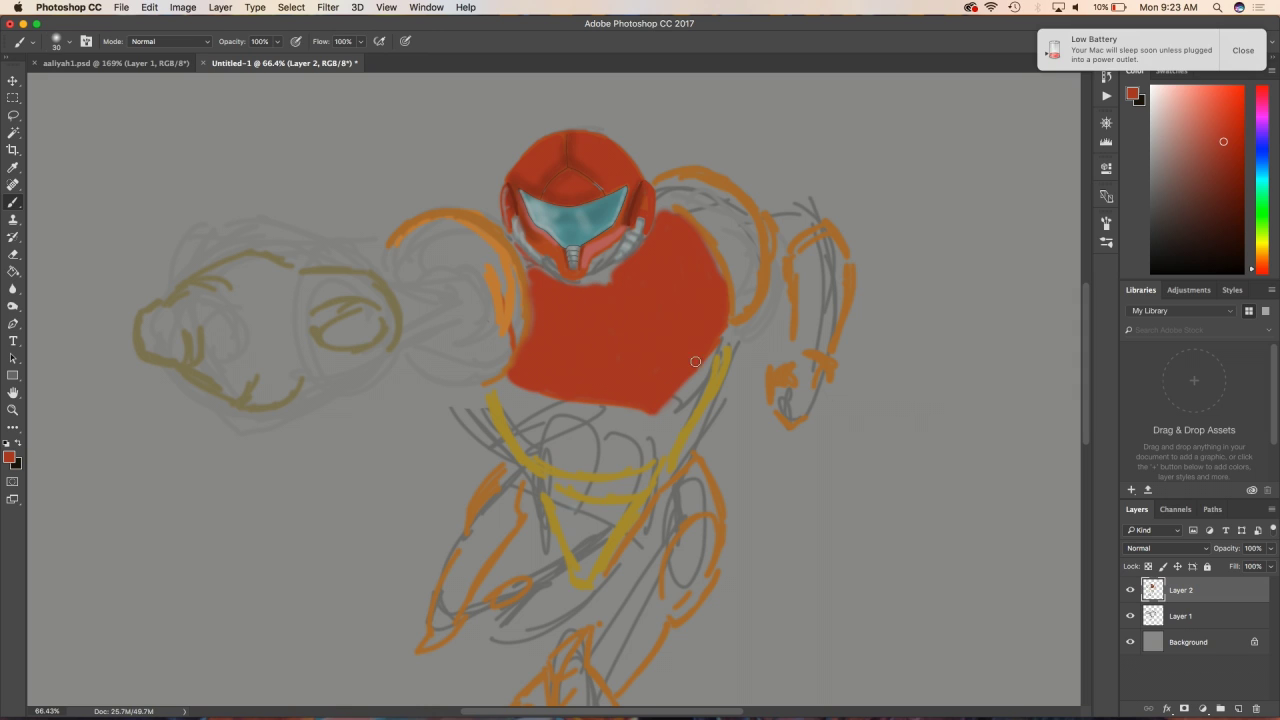
- Fill the lower torso and left hip with the sketch's ochre gold
{"action": "left_click", "coordinate": [317, 293], "text": "alt"}
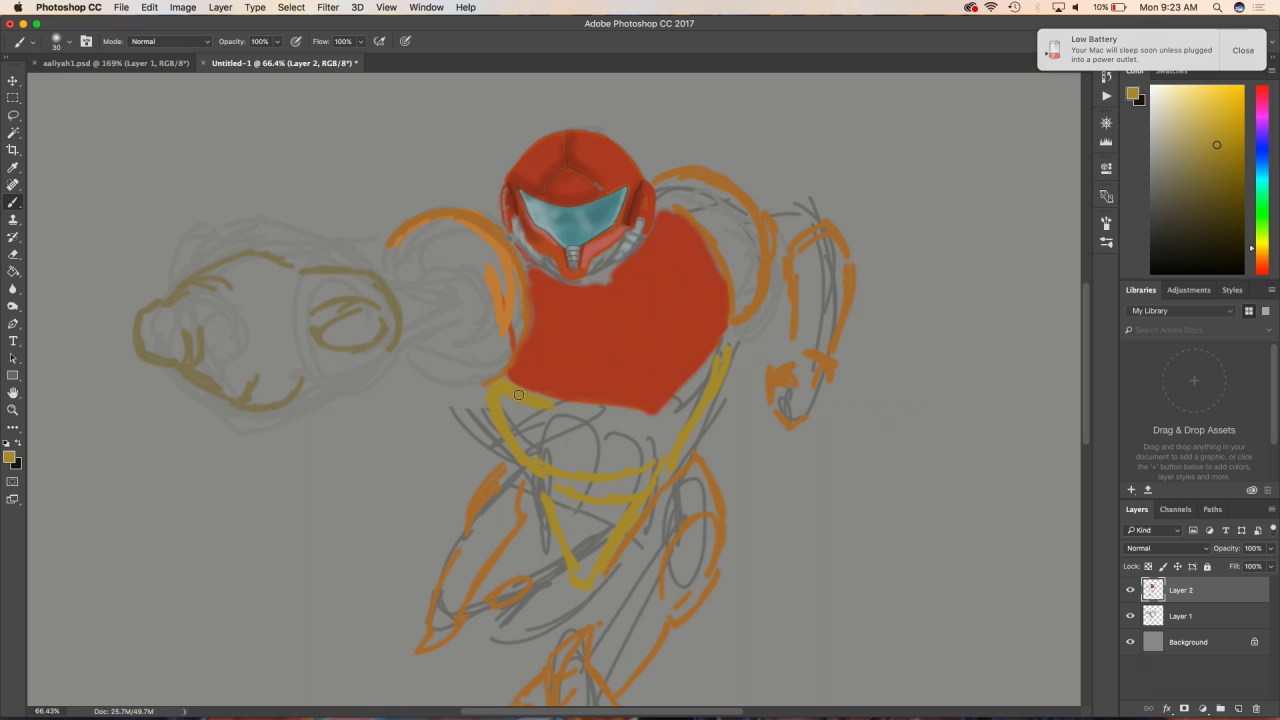
{"action": "left_click_drag", "start_coordinate": [718, 354], "coordinate": [662, 418]}
{"action": "left_click_drag", "start_coordinate": [700, 380], "coordinate": [600, 545]}
{"action": "mouse_move", "coordinate": [548, 490]}
{"action": "left_mouse_down"}
{"action": "mouse_move", "coordinate": [518, 410]}
{"action": "mouse_move", "coordinate": [612, 411]}
{"action": "mouse_move", "coordinate": [545, 460]}
{"action": "mouse_move", "coordinate": [592, 562]}
{"action": "left_mouse_up"}
- Add a dark shading band across the belly and along both gold torso edges
{"action": "key", "text": "bracketright"}
{"action": "key", "text": "bracketright"}
{"action": "key", "text": "bracketright"}
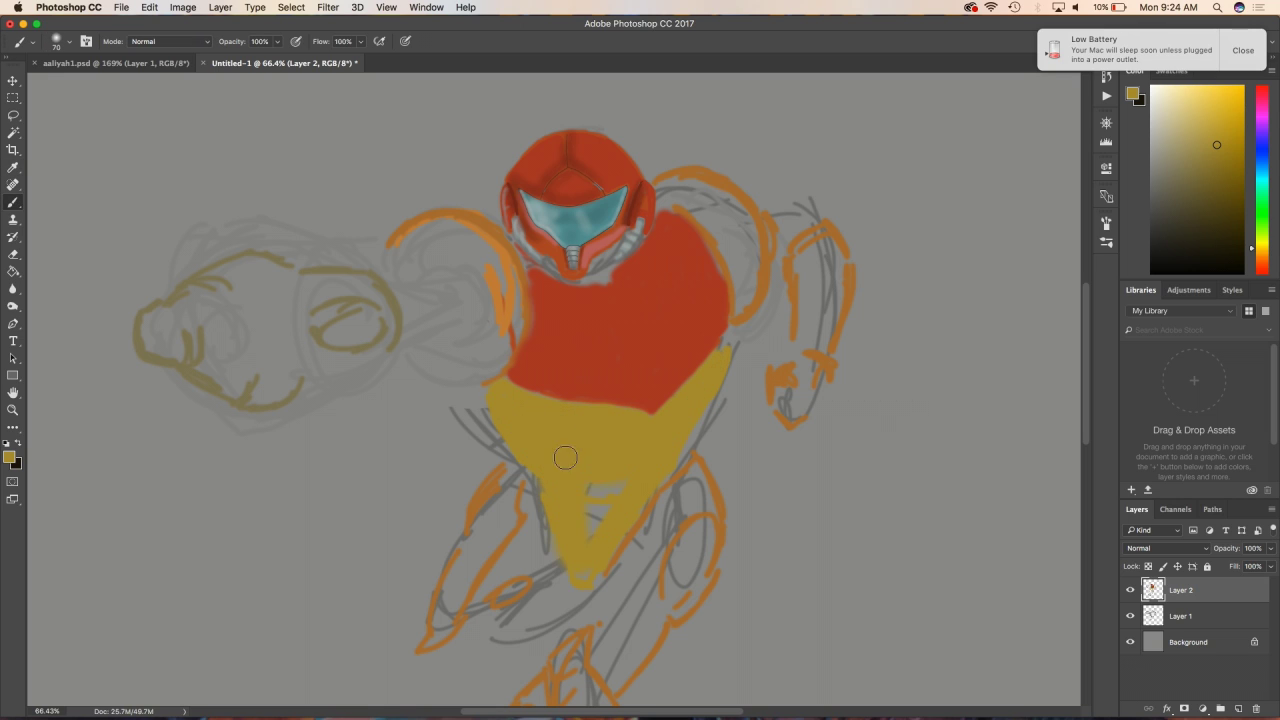
{"action": "left_click_drag", "start_coordinate": [545, 462], "coordinate": [587, 484]}
{"action": "key", "text": "bracketleft"}
{"action": "key", "text": "bracketleft"}
{"action": "key", "text": "bracketleft"}
{"action": "left_click_drag", "start_coordinate": [683, 457], "coordinate": [640, 515]}
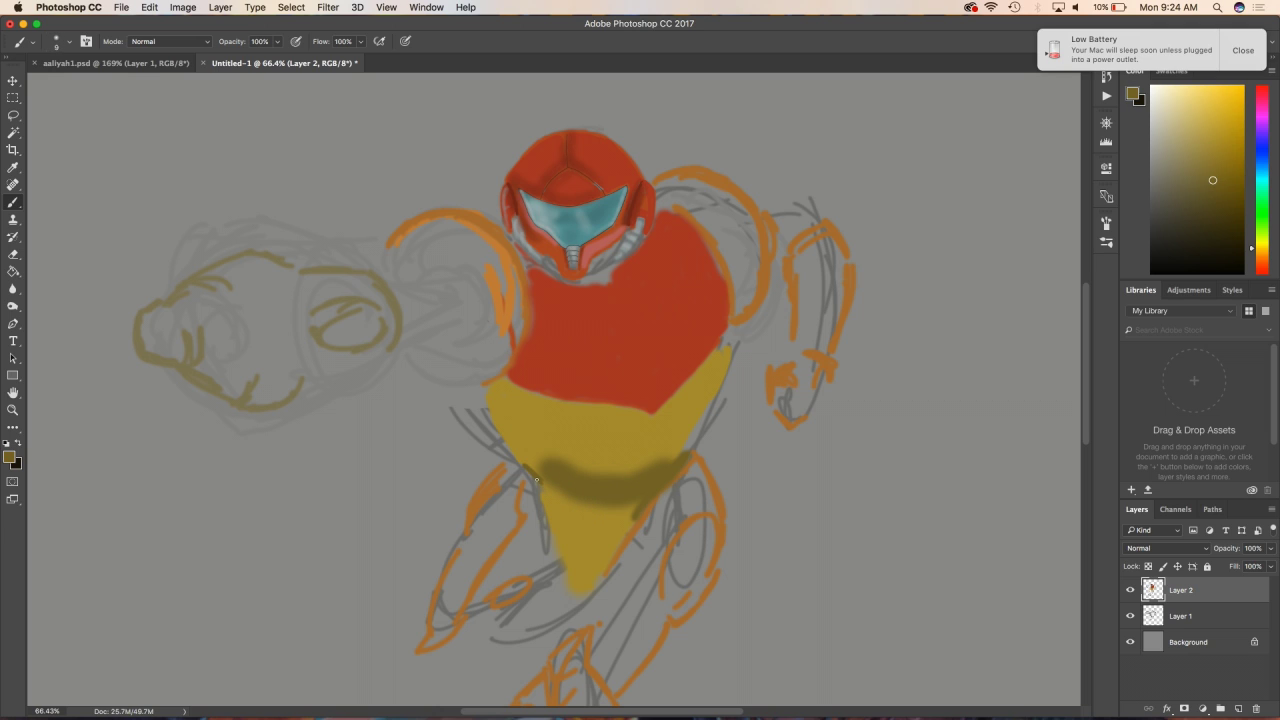
{"action": "left_click_drag", "start_coordinate": [525, 465], "coordinate": [575, 577]}
- Draw thin panel lines along the upper edge and across the gold torso
{"action": "mouse_move", "coordinate": [492, 385]}
{"action": "left_mouse_down"}
{"action": "mouse_move", "coordinate": [543, 440]}
{"action": "mouse_move", "coordinate": [538, 466]}
{"action": "left_mouse_up"}
{"action": "mouse_move", "coordinate": [730, 350]}
{"action": "left_mouse_down"}
{"action": "mouse_move", "coordinate": [695, 386]}
{"action": "mouse_move", "coordinate": [678, 458]}
{"action": "left_mouse_up"}
{"action": "left_click_drag", "start_coordinate": [548, 445], "coordinate": [650, 414]}
{"action": "left_click_drag", "start_coordinate": [682, 420], "coordinate": [642, 434]}
{"action": "key", "text": "e"}
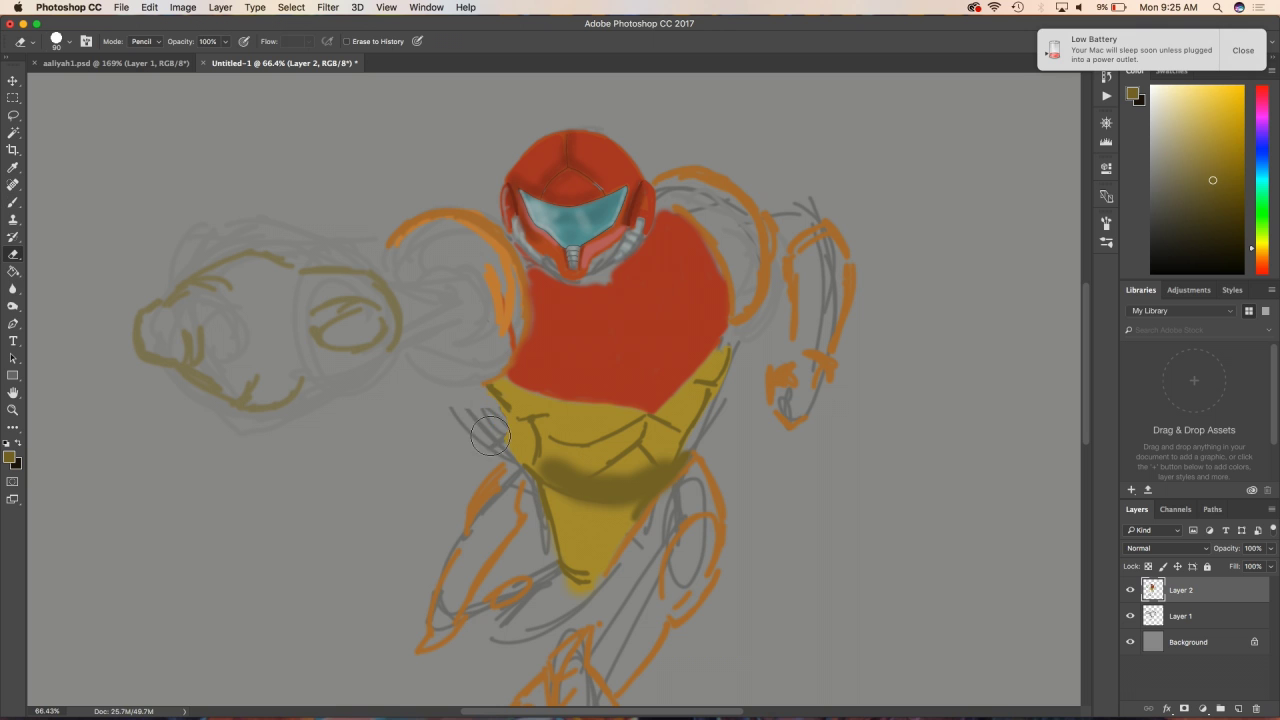
{"action": "scroll", "coordinate": [400, 372], "scroll_direction": "down", "scroll_amount": 3}
{"action": "scroll", "coordinate": [400, 372], "scroll_direction": "up", "scroll_amount": 2}
- Stamp orange circles over the left and right shoulder pads
{"action": "key", "text": "b"}
{"action": "left_click", "coordinate": [770, 150], "text": "alt"}
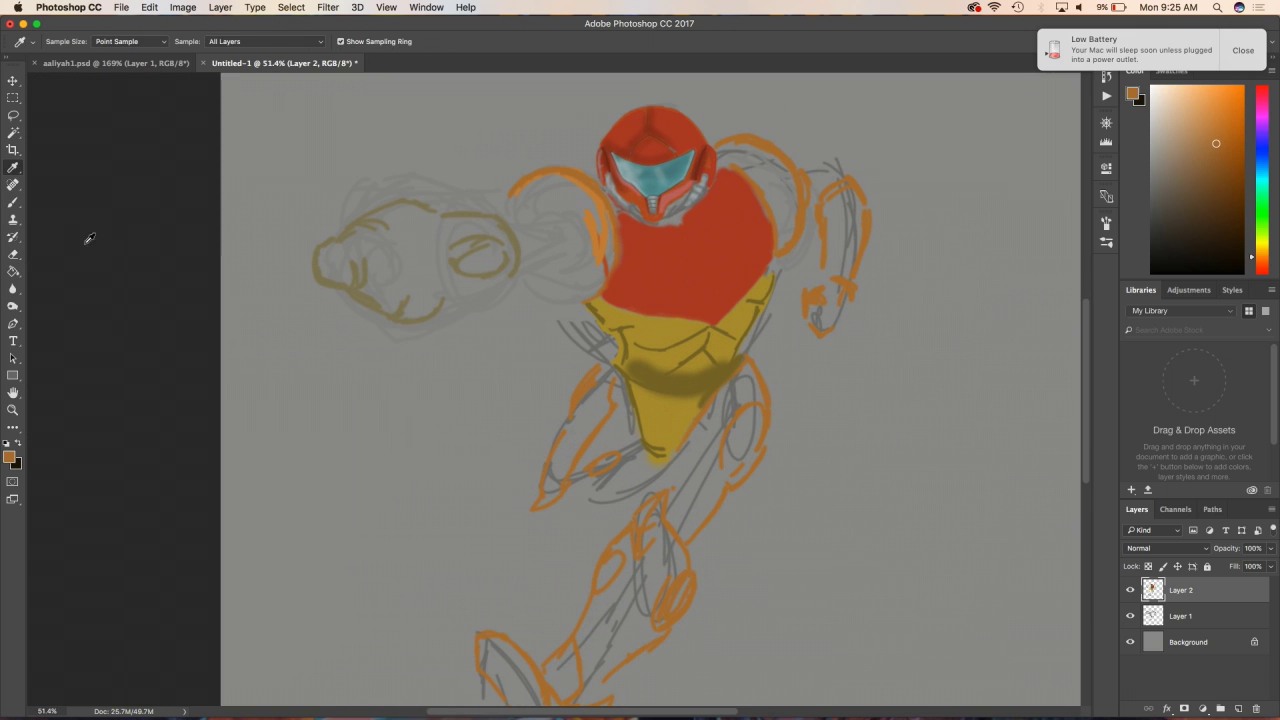
{"action": "left_click_drag", "start_coordinate": [540, 215], "coordinate": [555, 245]}
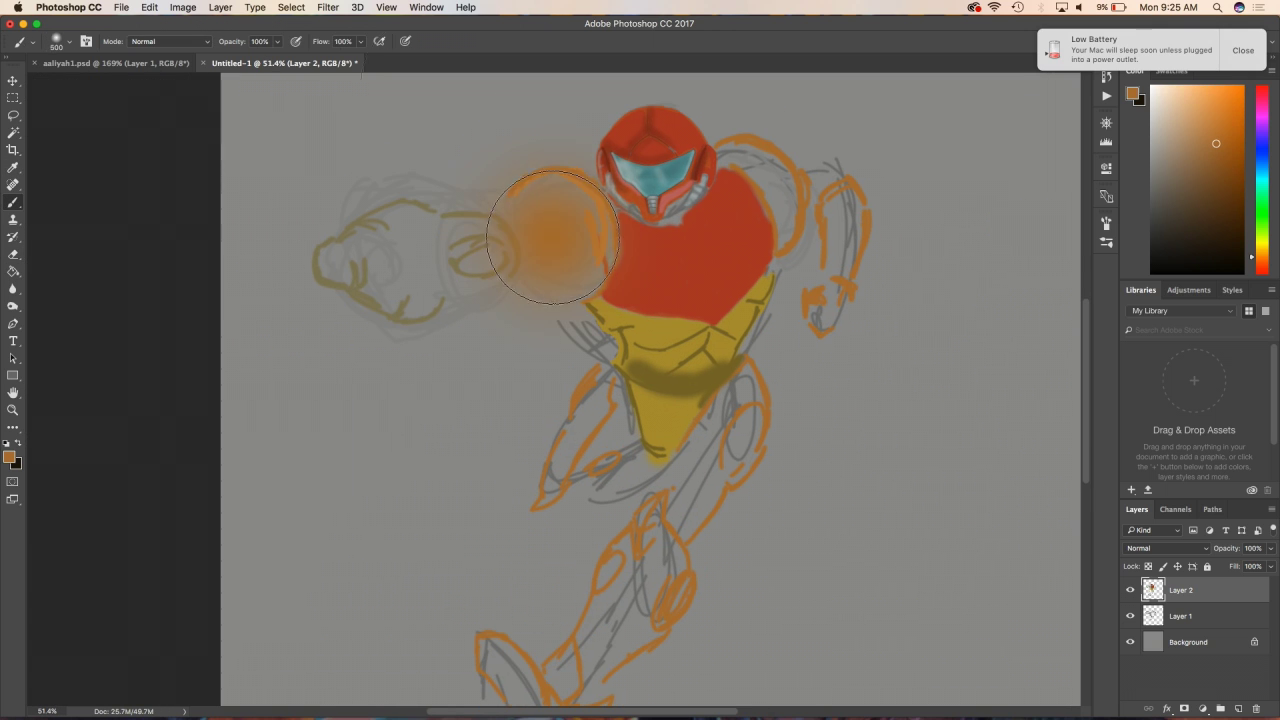
{"action": "left_click", "coordinate": [555, 237]}
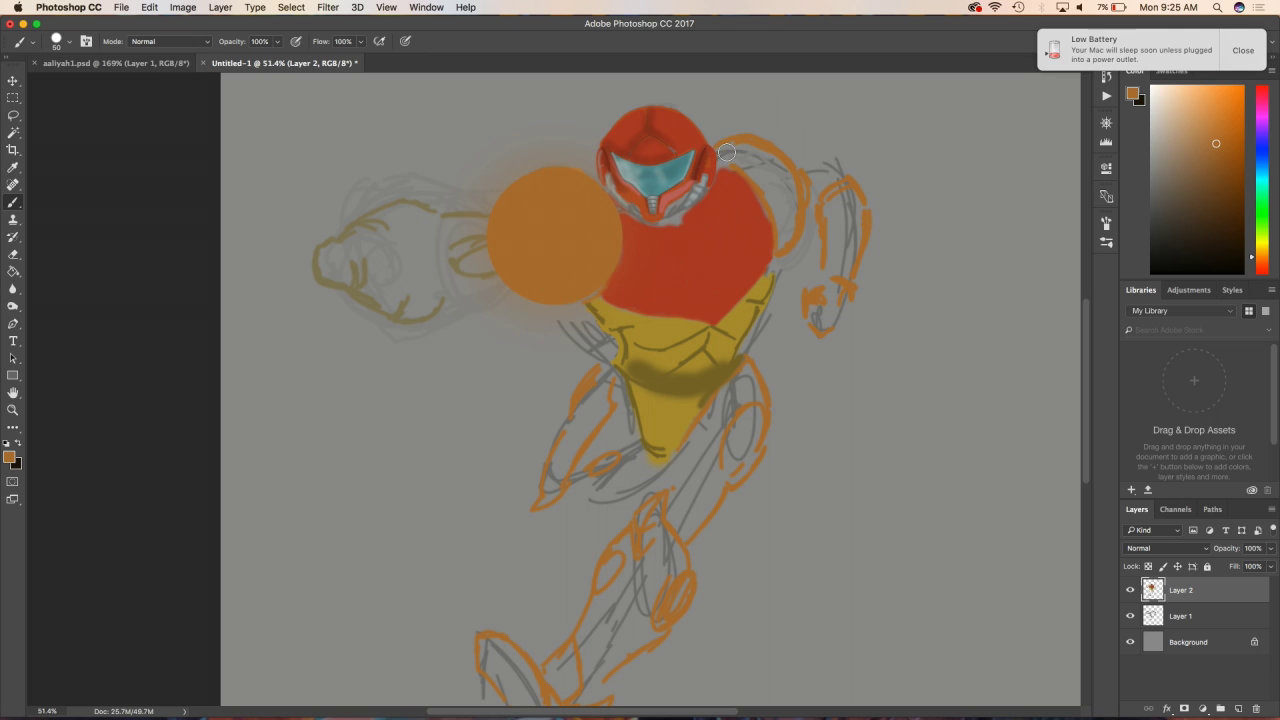
{"action": "mouse_move", "coordinate": [722, 148]}
{"action": "left_mouse_down"}
{"action": "mouse_move", "coordinate": [790, 175]}
{"action": "mouse_move", "coordinate": [795, 245]}
{"action": "mouse_move", "coordinate": [780, 210]}
{"action": "mouse_move", "coordinate": [843, 245]}
{"action": "mouse_move", "coordinate": [828, 318]}
{"action": "left_mouse_up"}
- Paint the right forearm, both thighs and the lower left leg solid orange
{"action": "key", "text": "bracketright"}
{"action": "mouse_move", "coordinate": [752, 368]}
{"action": "left_mouse_down"}
{"action": "mouse_move", "coordinate": [718, 488]}
{"action": "mouse_move", "coordinate": [704, 424]}
{"action": "mouse_move", "coordinate": [684, 536]}
{"action": "left_mouse_up"}
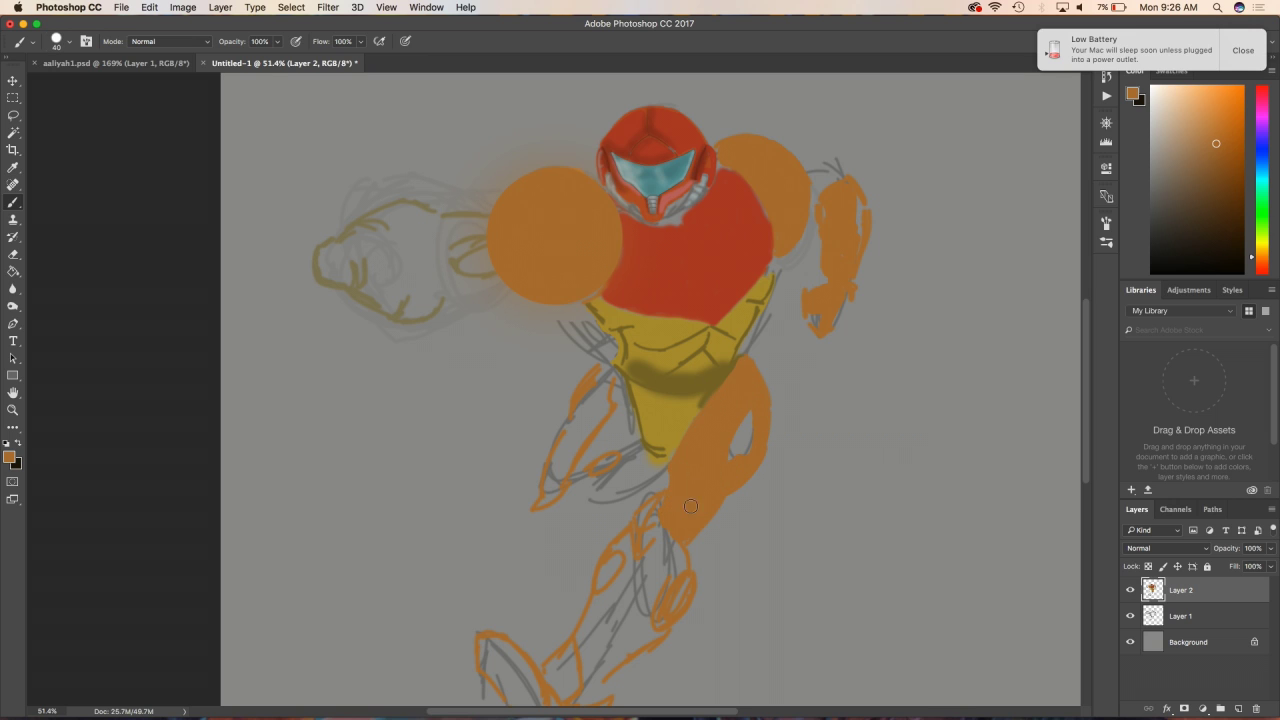
{"action": "scroll", "coordinate": [555, 386], "scroll_direction": "down", "scroll_amount": 3}
{"action": "mouse_move", "coordinate": [583, 372]}
{"action": "left_mouse_down"}
{"action": "mouse_move", "coordinate": [549, 458]}
{"action": "mouse_move", "coordinate": [640, 525]}
{"action": "mouse_move", "coordinate": [558, 578]}
{"action": "left_mouse_up"}
{"action": "left_click_drag", "start_coordinate": [612, 495], "coordinate": [578, 585]}
{"action": "mouse_move", "coordinate": [598, 530]}
{"action": "left_mouse_down"}
{"action": "mouse_move", "coordinate": [510, 610]}
{"action": "mouse_move", "coordinate": [562, 585]}
{"action": "mouse_move", "coordinate": [540, 622]}
{"action": "mouse_move", "coordinate": [585, 593]}
{"action": "left_mouse_up"}
{"action": "scroll", "coordinate": [585, 593], "scroll_direction": "down", "scroll_amount": 3}
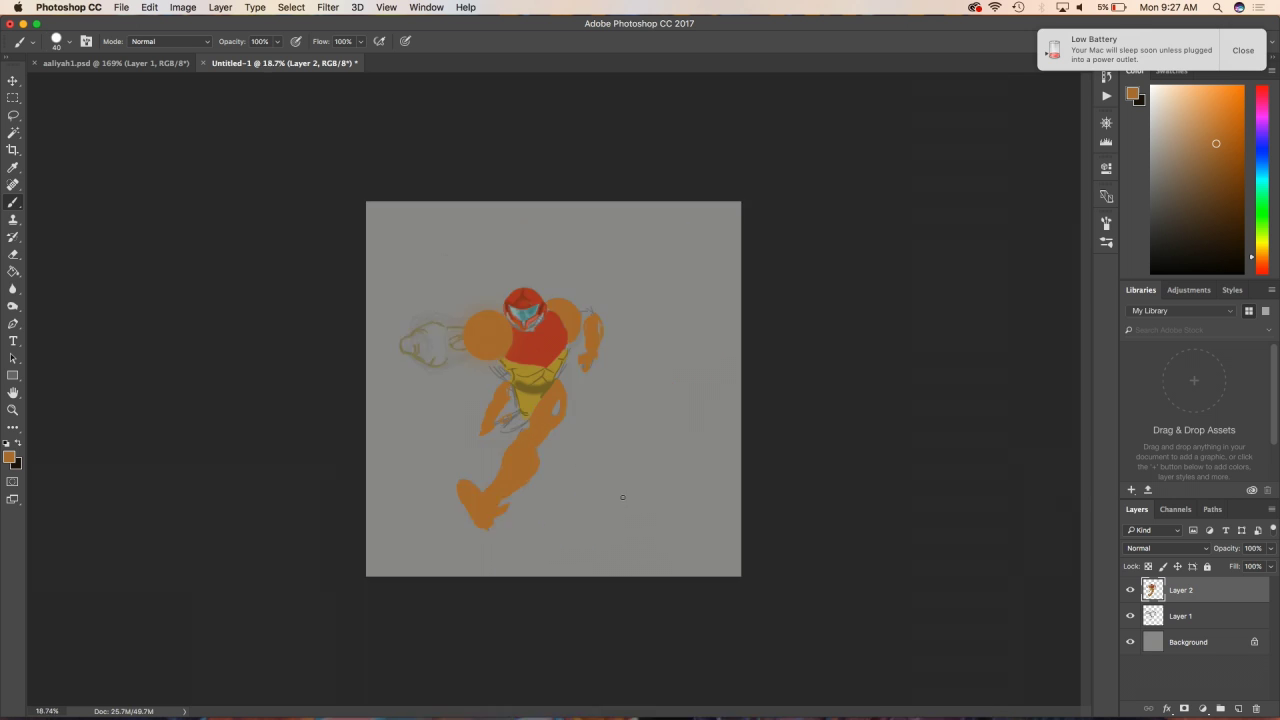
{"action": "scroll", "coordinate": [620, 500], "scroll_direction": "up", "scroll_amount": 5}
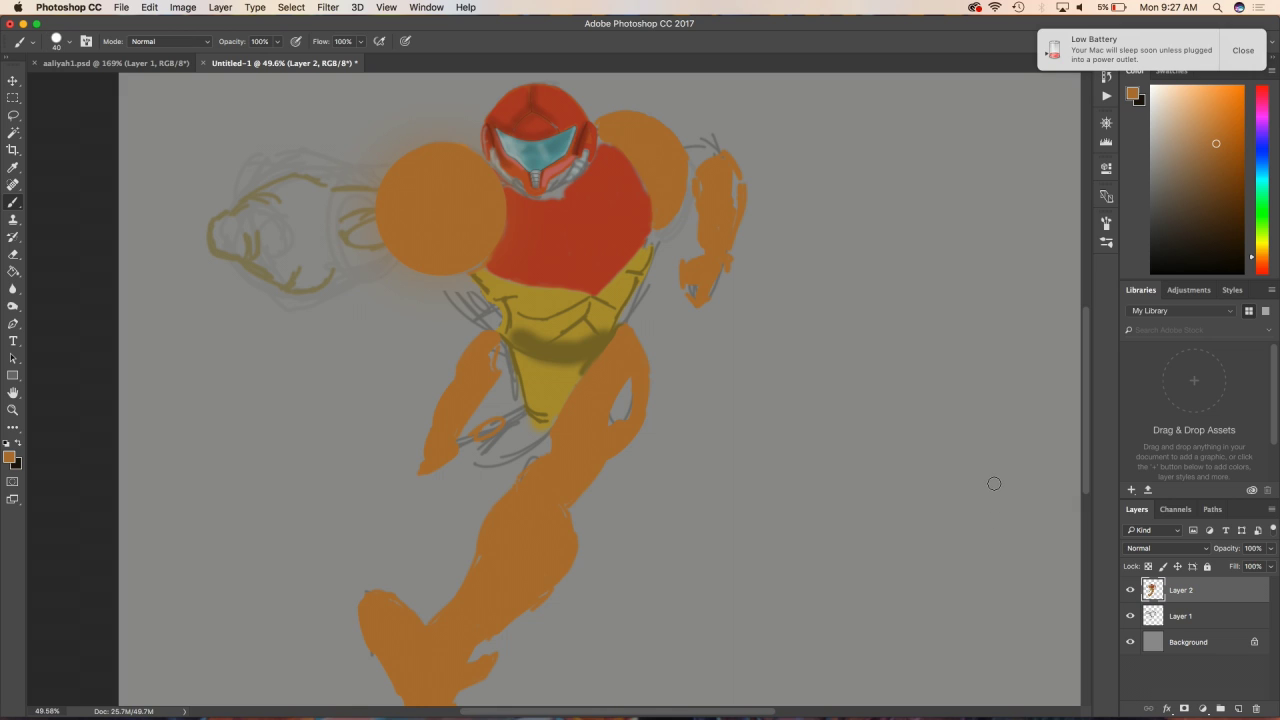
- With a thin dark brown brush, outline the helmet chin, undoing a stray edge stroke
{"action": "scroll", "coordinate": [564, 100], "scroll_direction": "up", "scroll_amount": 8}
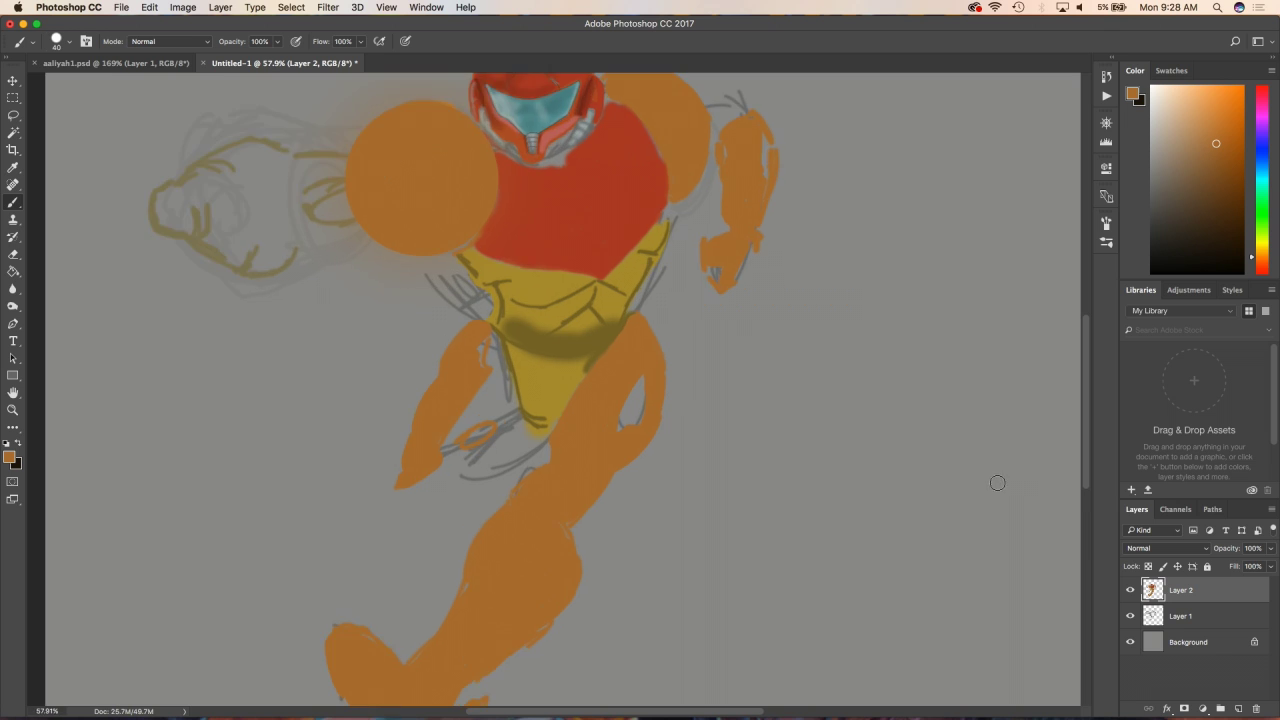
{"action": "left_click", "coordinate": [393, 168], "text": "alt"}
{"action": "key", "text": "bracketleft"}
{"action": "key", "text": "bracketleft"}
{"action": "key", "text": "bracketleft"}
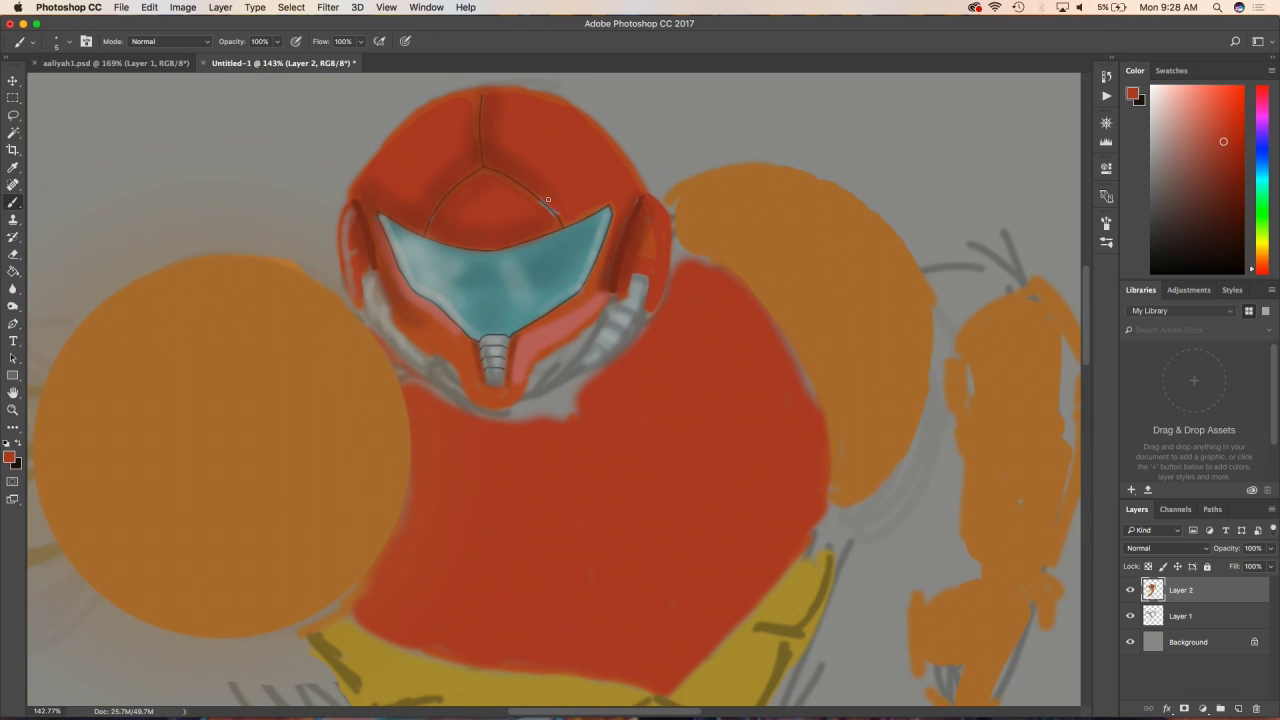
{"action": "left_click", "coordinate": [645, 217], "text": "alt"}
{"action": "key", "text": "bracketleft"}
{"action": "key", "text": "bracketleft"}
{"action": "key", "text": "bracketleft"}
{"action": "left_click_drag", "start_coordinate": [498, 410], "coordinate": [552, 357]}
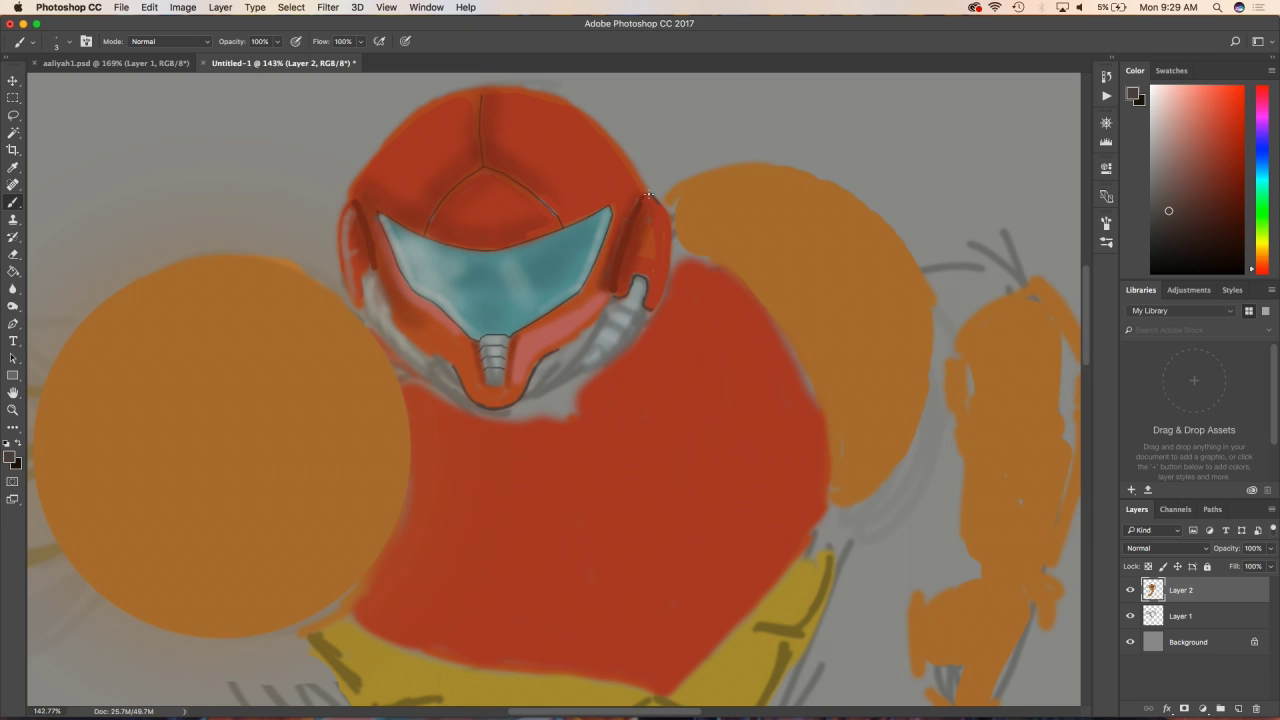
{"action": "left_click_drag", "start_coordinate": [648, 195], "coordinate": [662, 305]}
{"action": "key", "text": "ctrl+z"}
- Draw the central seam and curving plate seams across the red chest
{"action": "mouse_move", "coordinate": [667, 692]}
{"action": "left_mouse_down"}
{"action": "mouse_move", "coordinate": [646, 466]}
{"action": "mouse_move", "coordinate": [592, 384]}
{"action": "left_mouse_up"}
{"action": "left_click_drag", "start_coordinate": [644, 478], "coordinate": [651, 337]}
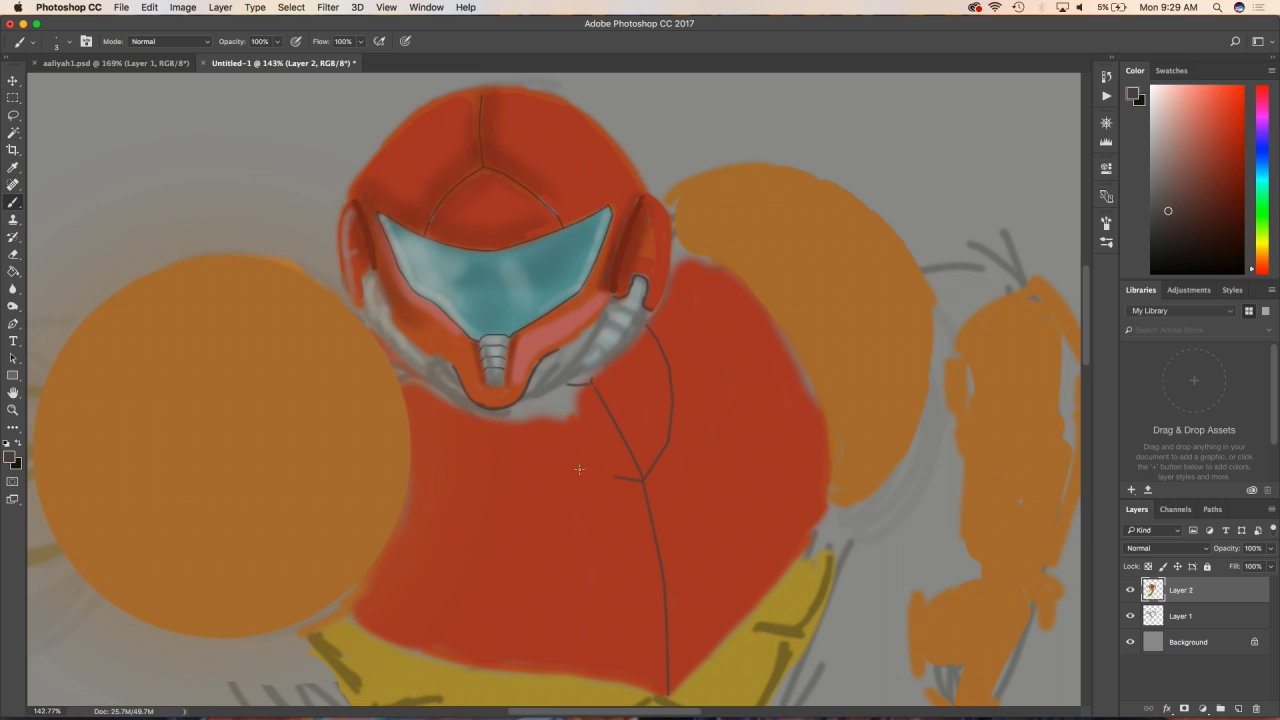
{"action": "left_click_drag", "start_coordinate": [579, 469], "coordinate": [487, 422]}
{"action": "mouse_move", "coordinate": [657, 543]}
{"action": "left_mouse_down"}
{"action": "mouse_move", "coordinate": [719, 438]}
{"action": "mouse_move", "coordinate": [712, 320]}
{"action": "mouse_move", "coordinate": [676, 284]}
{"action": "left_mouse_up"}
{"action": "left_click_drag", "start_coordinate": [570, 530], "coordinate": [408, 422]}
{"action": "left_click_drag", "start_coordinate": [716, 335], "coordinate": [759, 311]}
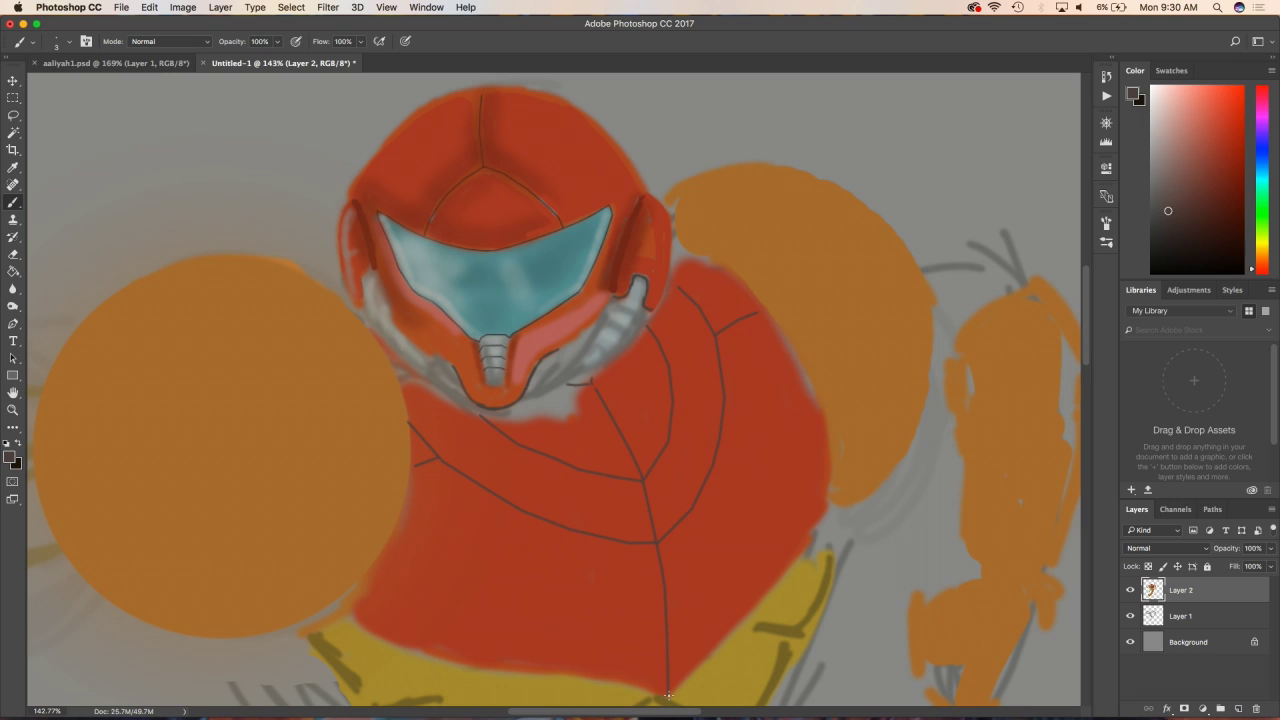
- Outline the lower-left plate, lower edge and right edge of the red chest armour
{"action": "mouse_move", "coordinate": [747, 613]}
{"action": "left_mouse_down"}
{"action": "mouse_move", "coordinate": [795, 500]}
{"action": "mouse_move", "coordinate": [771, 420]}
{"action": "left_mouse_up"}
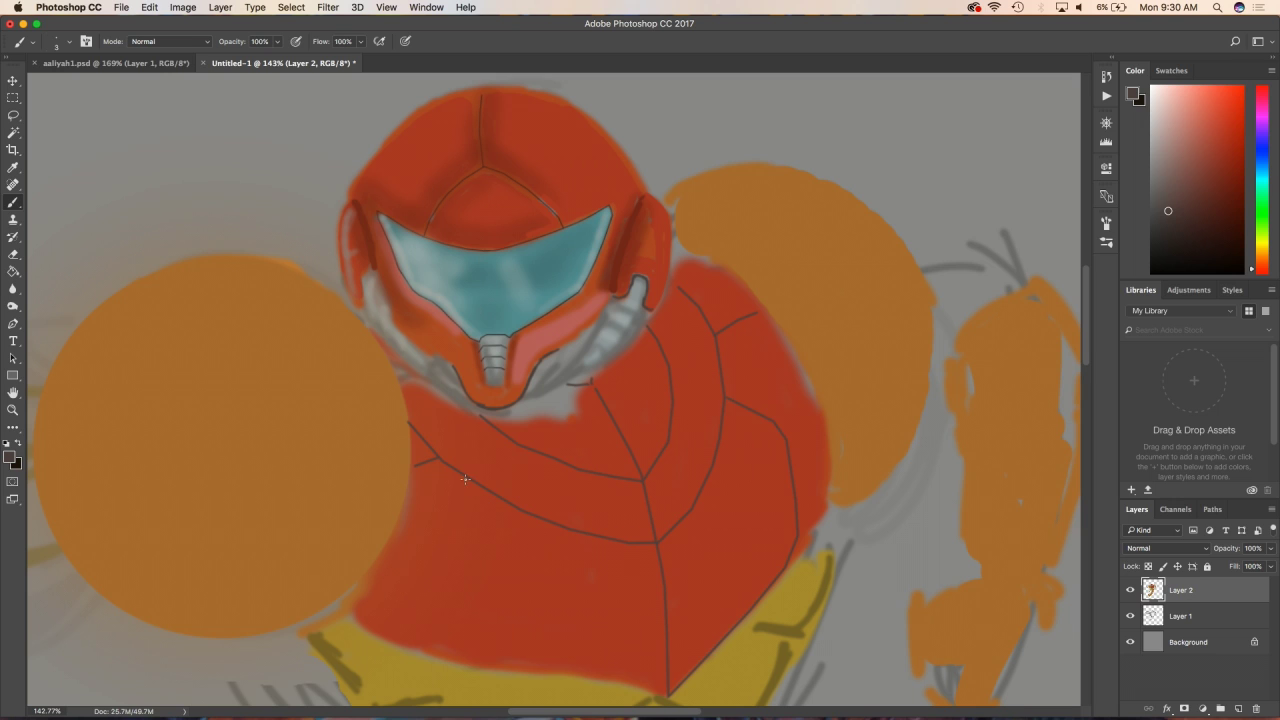
{"action": "mouse_move", "coordinate": [465, 480]}
{"action": "left_mouse_down"}
{"action": "mouse_move", "coordinate": [432, 535]}
{"action": "mouse_move", "coordinate": [462, 660]}
{"action": "mouse_move", "coordinate": [666, 695]}
{"action": "left_mouse_up"}
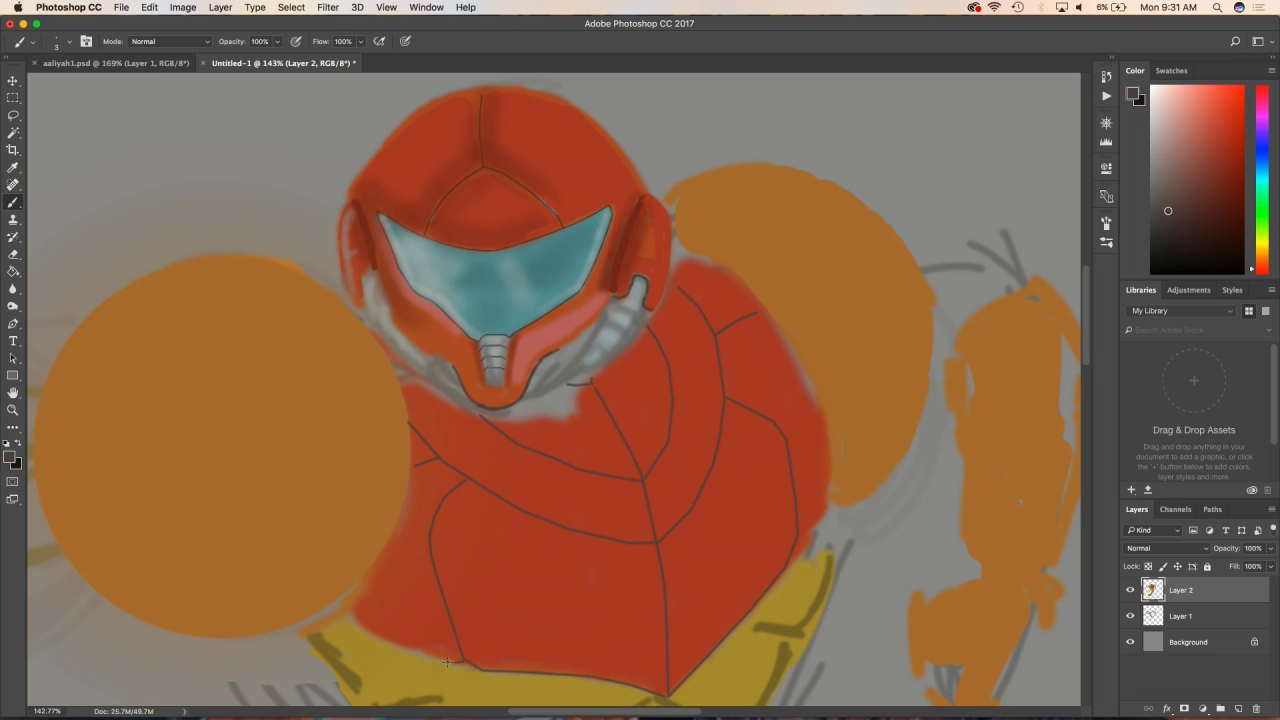
{"action": "left_click_drag", "start_coordinate": [447, 662], "coordinate": [346, 613]}
{"action": "mouse_move", "coordinate": [756, 296]}
{"action": "left_mouse_down"}
{"action": "mouse_move", "coordinate": [822, 440]}
{"action": "mouse_move", "coordinate": [830, 520]}
{"action": "left_mouse_up"}
{"action": "scroll", "coordinate": [808, 491], "scroll_direction": "down", "scroll_amount": 3}
{"action": "scroll", "coordinate": [808, 491], "scroll_direction": "down", "scroll_amount": 4}
{"action": "scroll", "coordinate": [808, 488], "scroll_direction": "down", "scroll_amount": 3}
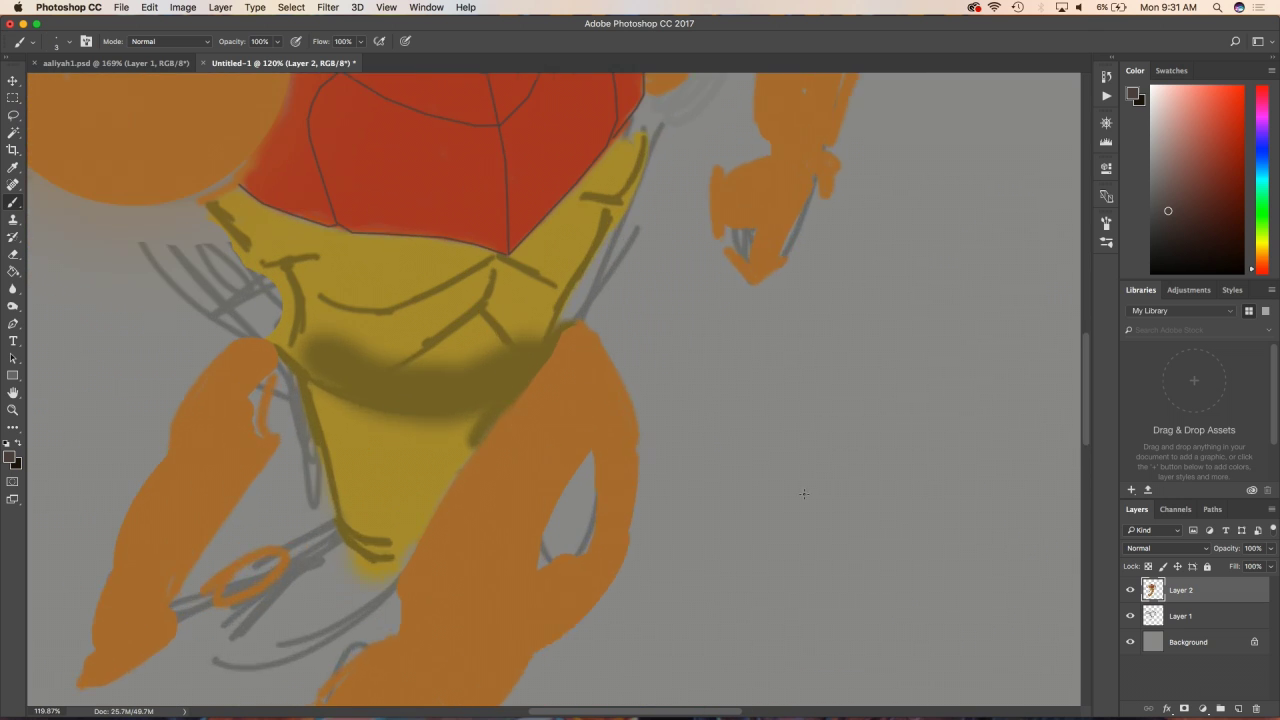
{"action": "scroll", "coordinate": [808, 488], "scroll_direction": "up", "scroll_amount": 2}
{"action": "scroll", "coordinate": [808, 488], "scroll_direction": "down", "scroll_amount": 3}
- Paint salmon-pink highlights on the chest armour at 34% brush opacity
{"action": "left_click", "coordinate": [586, 288], "text": "alt"}
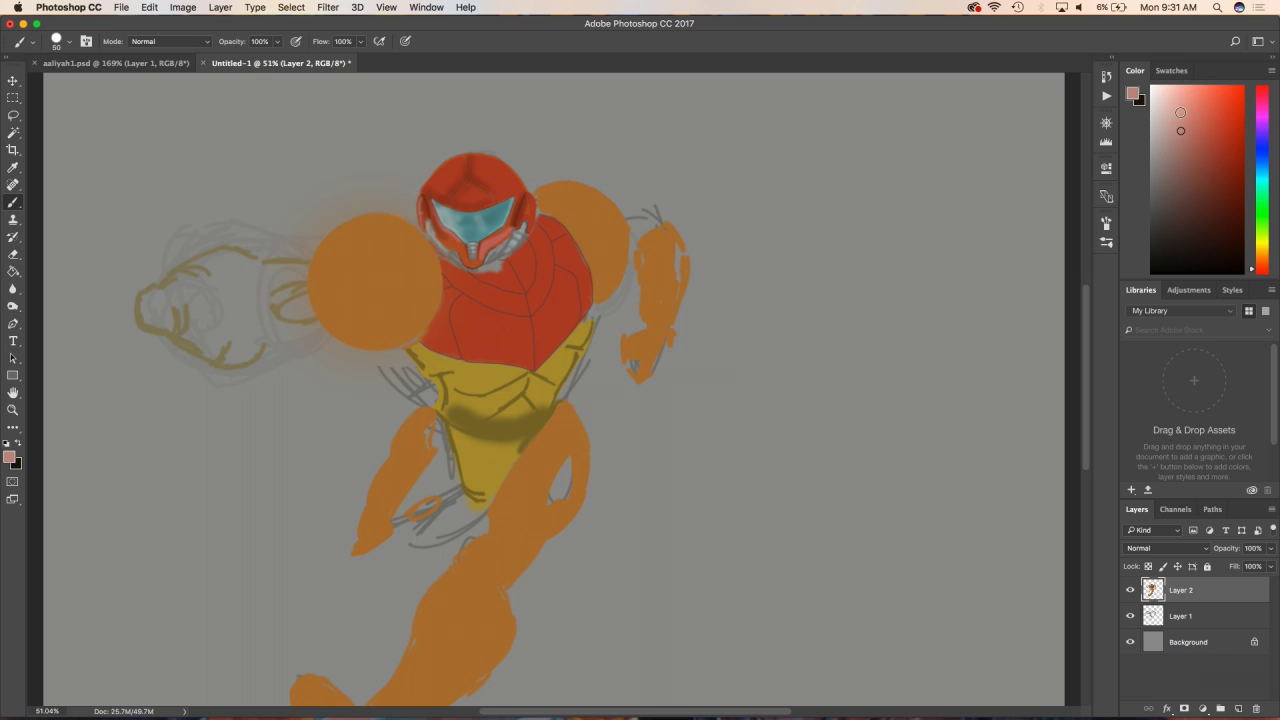
{"action": "left_click_drag", "start_coordinate": [277, 41], "coordinate": [236, 57]}
{"action": "left_click", "coordinate": [440, 172]}
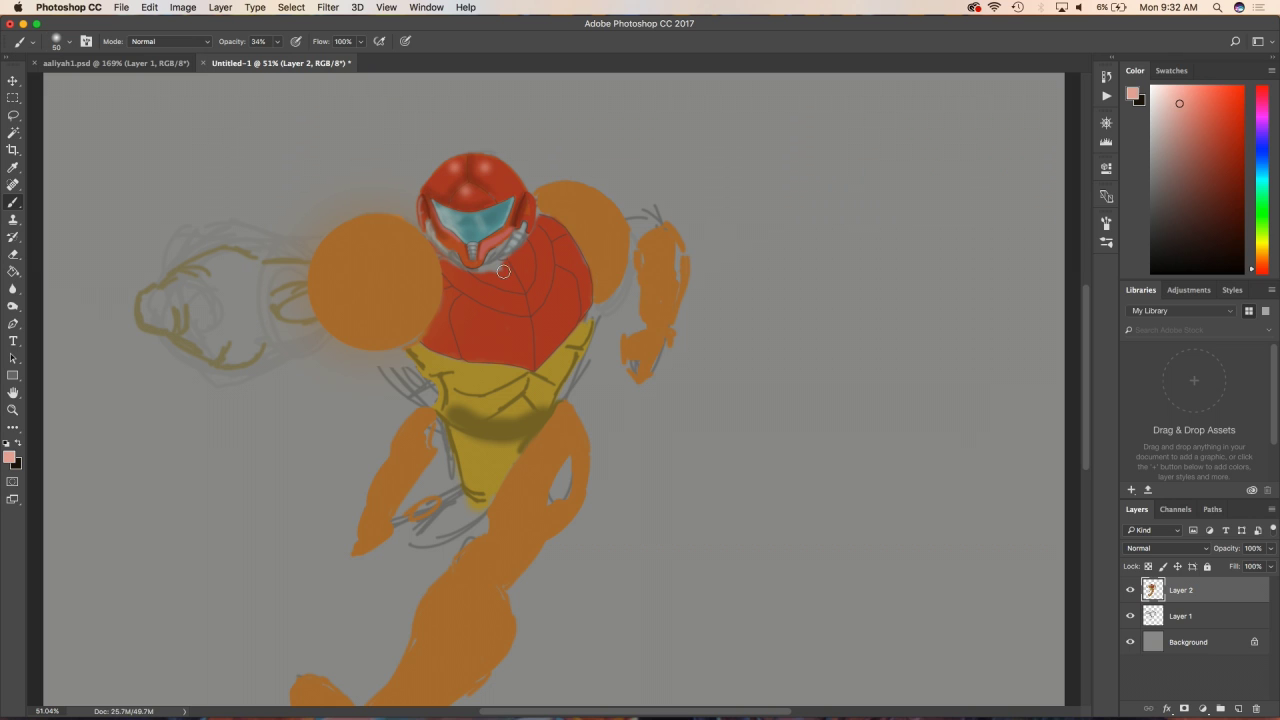
{"action": "mouse_move", "coordinate": [503, 271]}
{"action": "left_mouse_down"}
{"action": "mouse_move", "coordinate": [512, 280]}
{"action": "mouse_move", "coordinate": [545, 258]}
{"action": "mouse_move", "coordinate": [540, 307]}
{"action": "left_mouse_up"}
{"action": "key", "text": "bracketleft"}
{"action": "key", "text": "bracketleft"}
{"action": "key", "text": "bracketleft"}
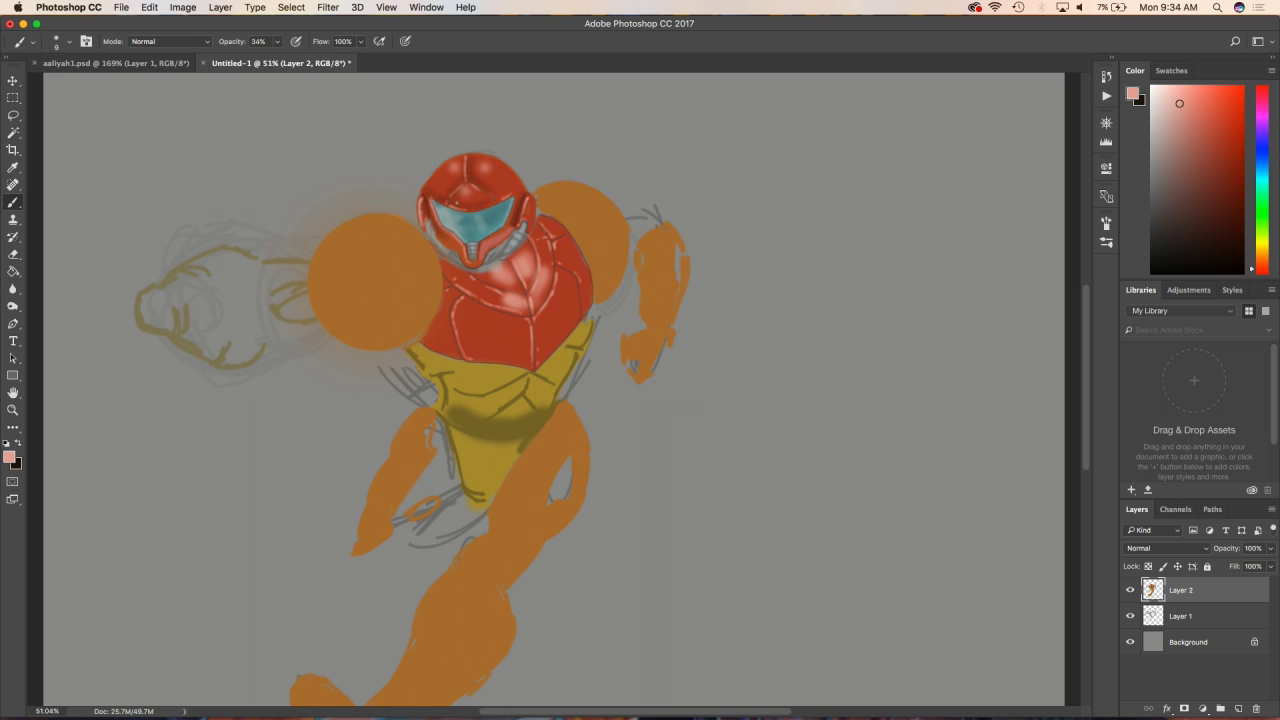
- Dab and stroke pale highlights across both shoulder pads
{"action": "key", "text": "bracketright"}
{"action": "key", "text": "bracketright"}
{"action": "key", "text": "bracketright"}
{"action": "left_click", "coordinate": [603, 226]}
{"action": "left_click", "coordinate": [390, 266]}
{"action": "left_click_drag", "start_coordinate": [362, 224], "coordinate": [416, 240]}
{"action": "left_click_drag", "start_coordinate": [556, 200], "coordinate": [600, 202]}
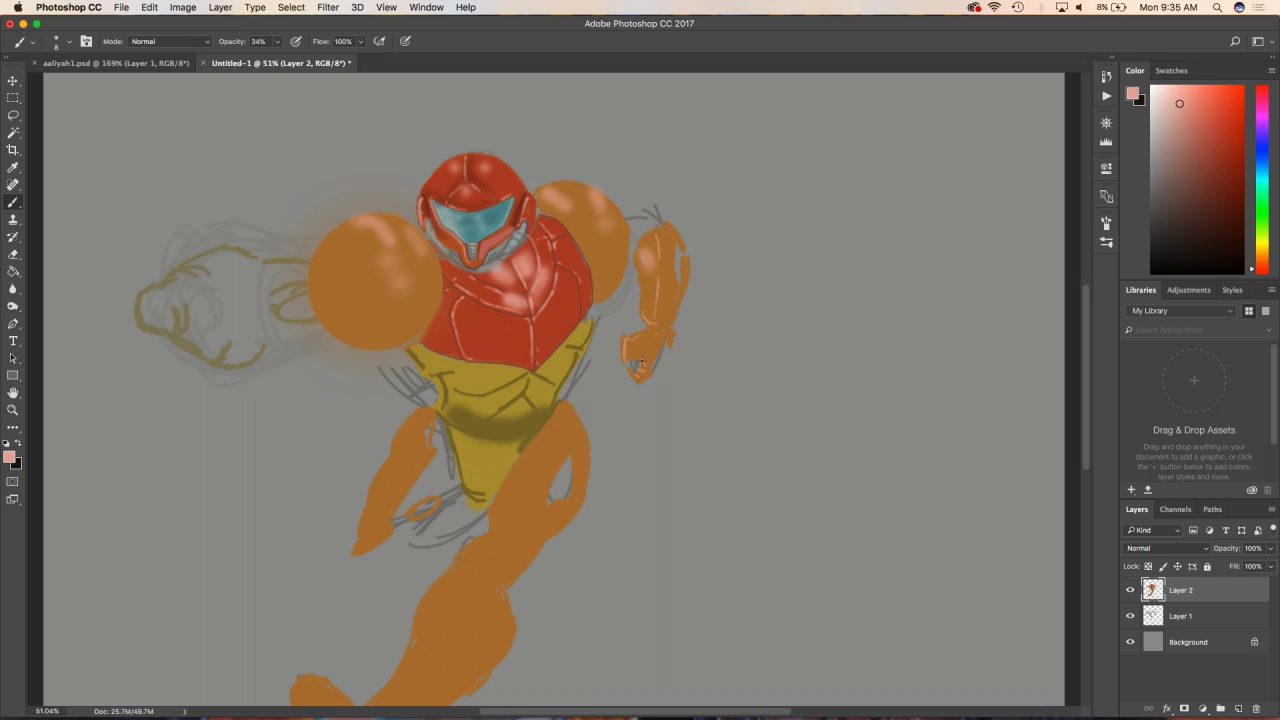
- Paint pale streaks down the right leg, left thigh, right thigh and left forearm
{"action": "key", "text": "bracketright"}
{"action": "left_click_drag", "start_coordinate": [574, 454], "coordinate": [534, 536]}
{"action": "key", "text": "bracketleft"}
{"action": "key", "text": "bracketleft"}
{"action": "key", "text": "bracketleft"}
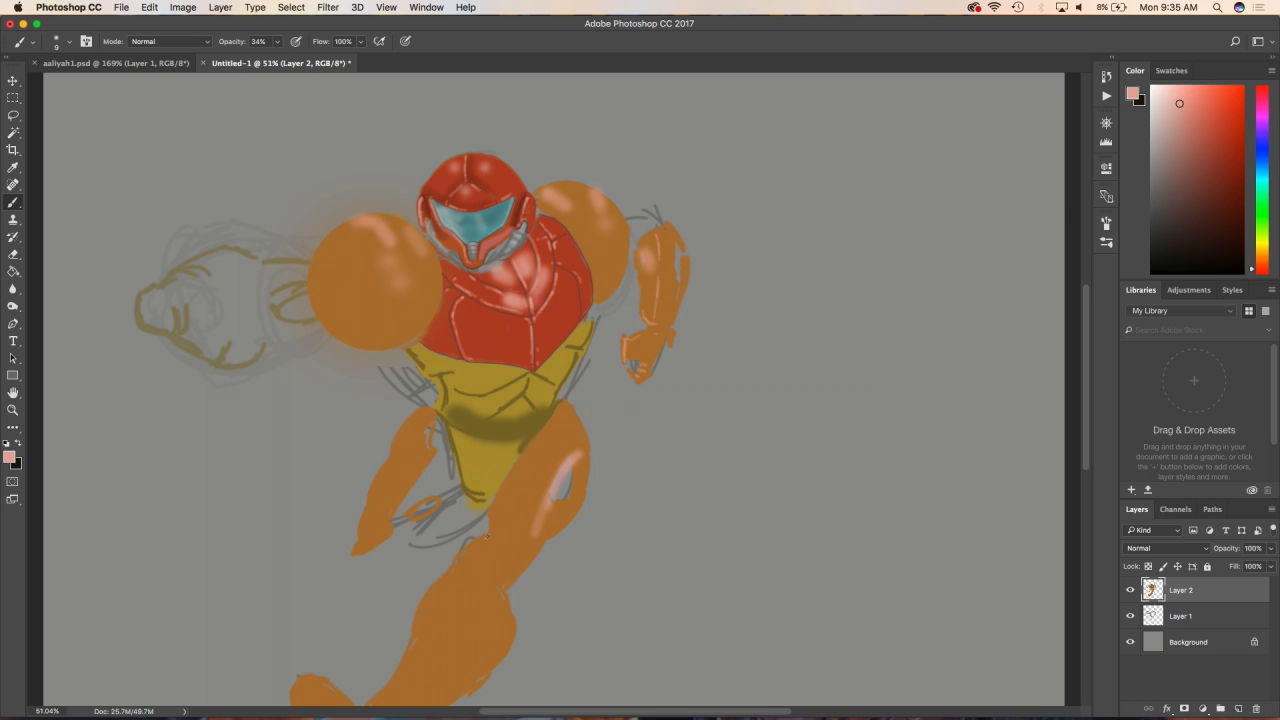
{"action": "key", "text": "bracketright"}
{"action": "key", "text": "bracketright"}
{"action": "key", "text": "bracketright"}
{"action": "mouse_move", "coordinate": [445, 583]}
{"action": "left_mouse_down"}
{"action": "mouse_move", "coordinate": [470, 650]}
{"action": "mouse_move", "coordinate": [491, 566]}
{"action": "left_mouse_up"}
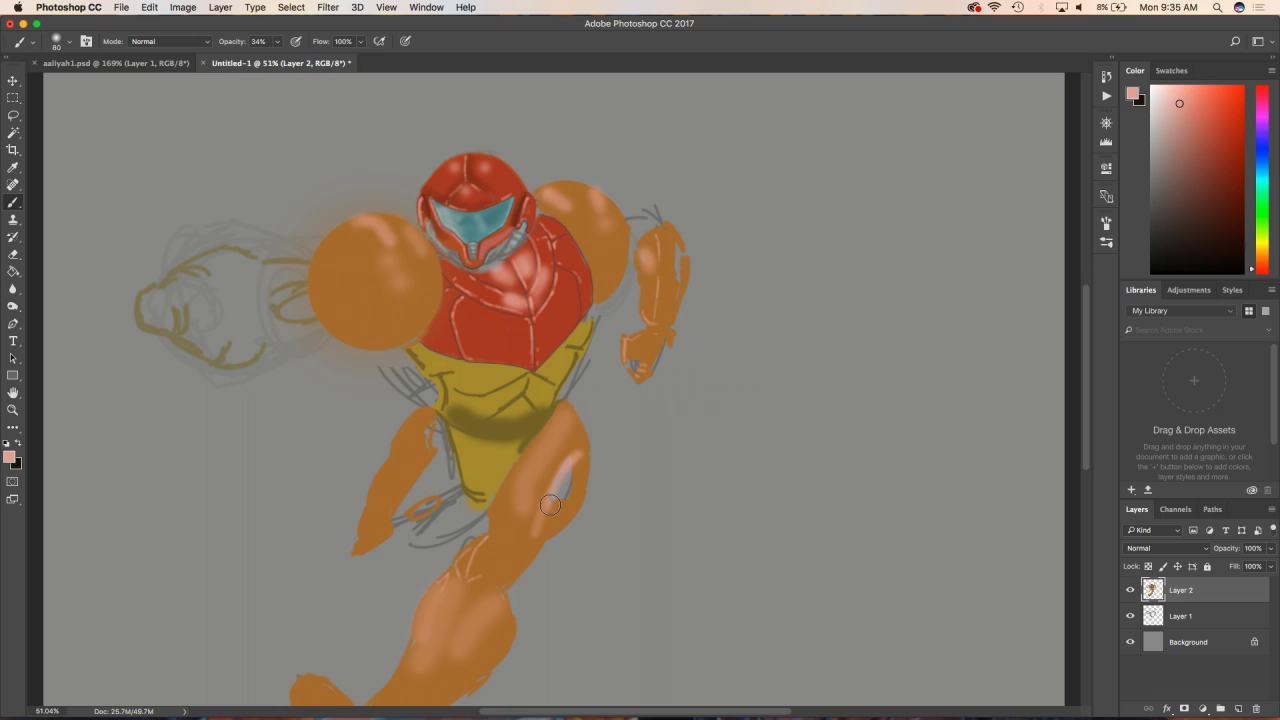
{"action": "key", "text": "bracketleft"}
{"action": "key", "text": "bracketleft"}
{"action": "key", "text": "bracketleft"}
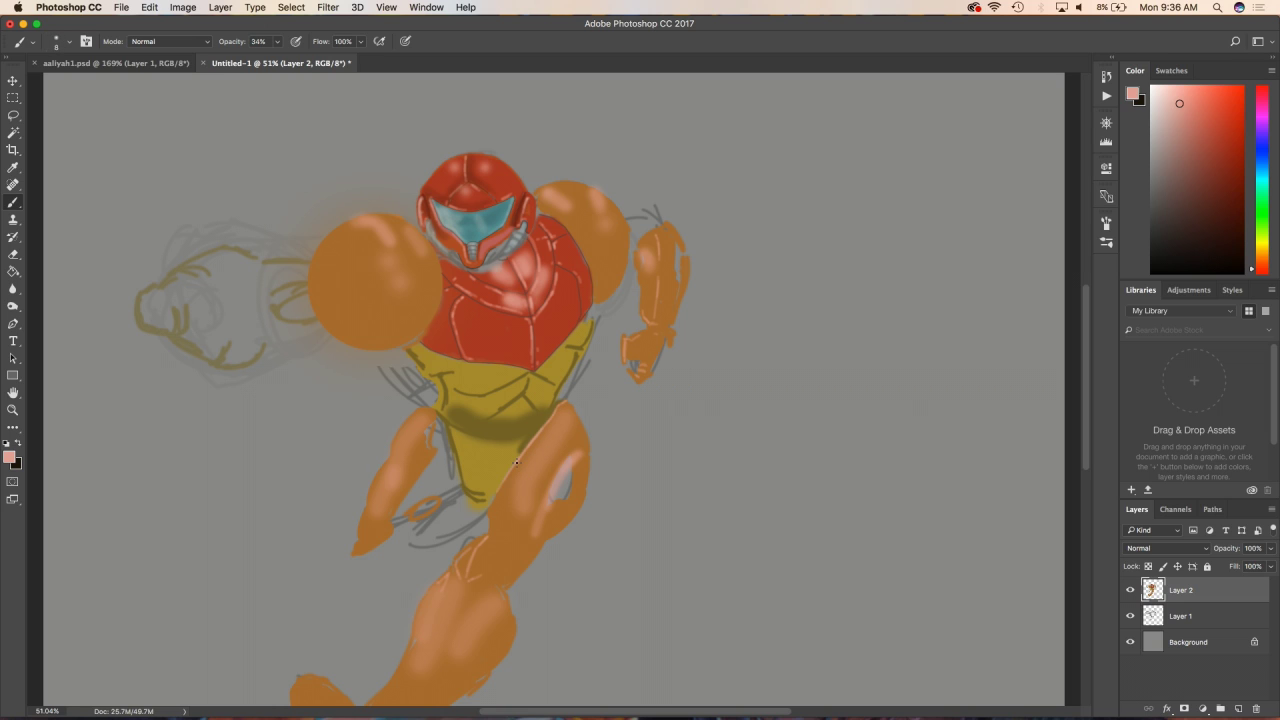
{"action": "left_click_drag", "start_coordinate": [510, 467], "coordinate": [550, 483]}
{"action": "scroll", "coordinate": [450, 578], "scroll_direction": "down", "scroll_amount": 3}
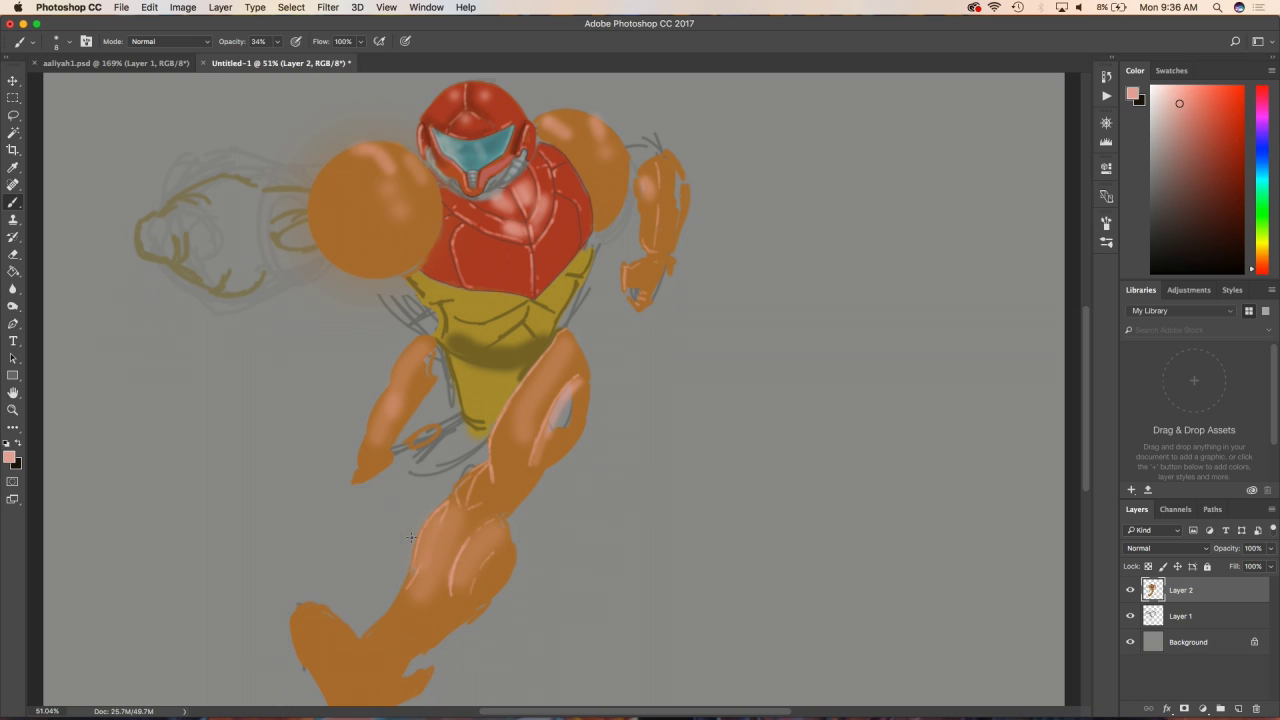
{"action": "left_click_drag", "start_coordinate": [397, 362], "coordinate": [368, 424]}
{"action": "left_click", "coordinate": [577, 165], "text": "alt"}
- In sampled dark brown, outline a shoulder pad's edge and the fist's upper edge
{"action": "left_click", "coordinate": [577, 165], "text": "alt"}
{"action": "scroll", "coordinate": [577, 165], "scroll_direction": "up", "scroll_amount": 1}
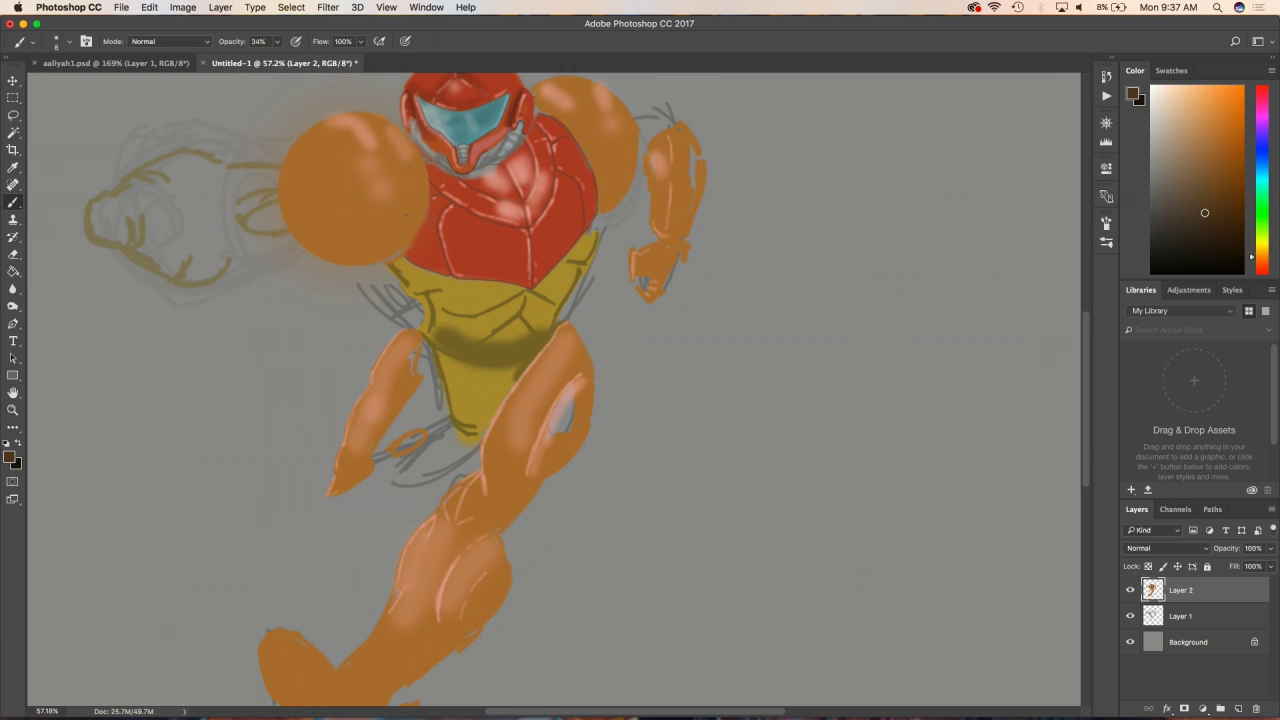
{"action": "left_click_drag", "start_coordinate": [324, 169], "coordinate": [407, 230]}
{"action": "left_click_drag", "start_coordinate": [283, 150], "coordinate": [317, 162]}
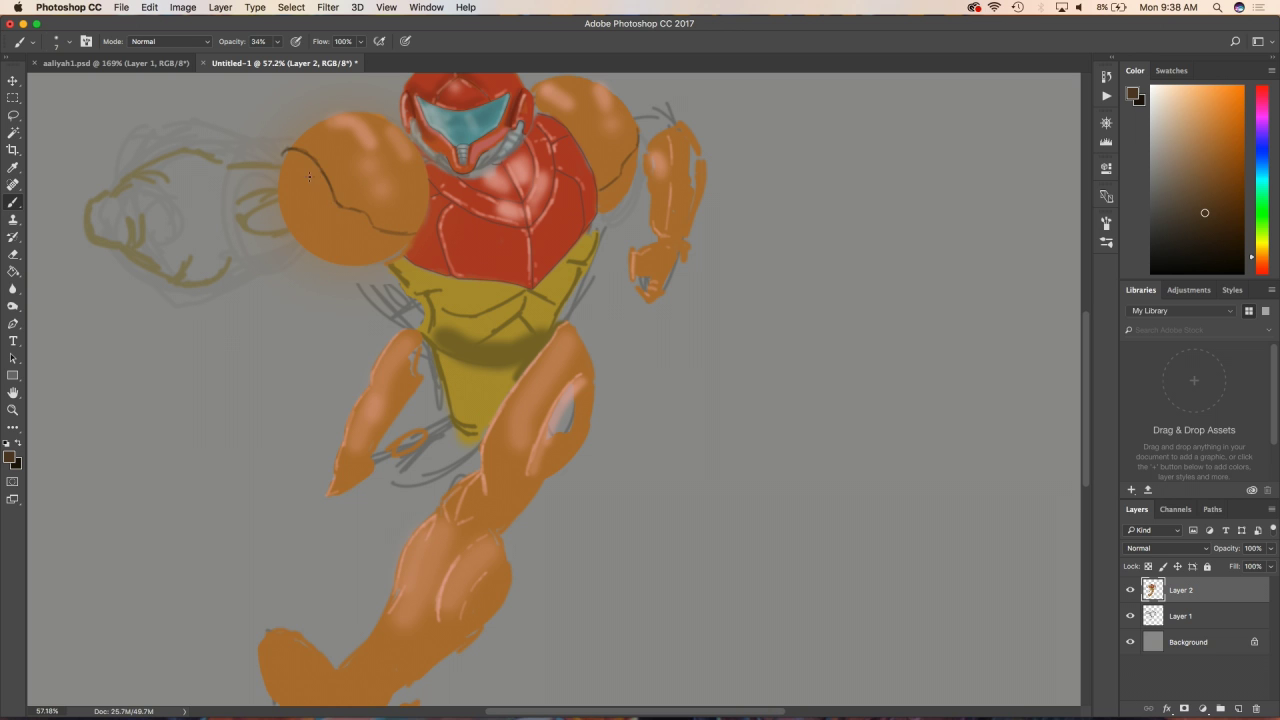
{"action": "scroll", "coordinate": [309, 176], "scroll_direction": "up", "scroll_amount": 5}
- Arc contour lines over the fist, add a knuckle line and hatch short marks
{"action": "mouse_move", "coordinate": [195, 357]}
{"action": "left_mouse_down"}
{"action": "mouse_move", "coordinate": [290, 267]}
{"action": "mouse_move", "coordinate": [383, 330]}
{"action": "left_mouse_up"}
{"action": "mouse_move", "coordinate": [344, 272]}
{"action": "left_mouse_down"}
{"action": "mouse_move", "coordinate": [428, 312]}
{"action": "mouse_move", "coordinate": [446, 352]}
{"action": "left_mouse_up"}
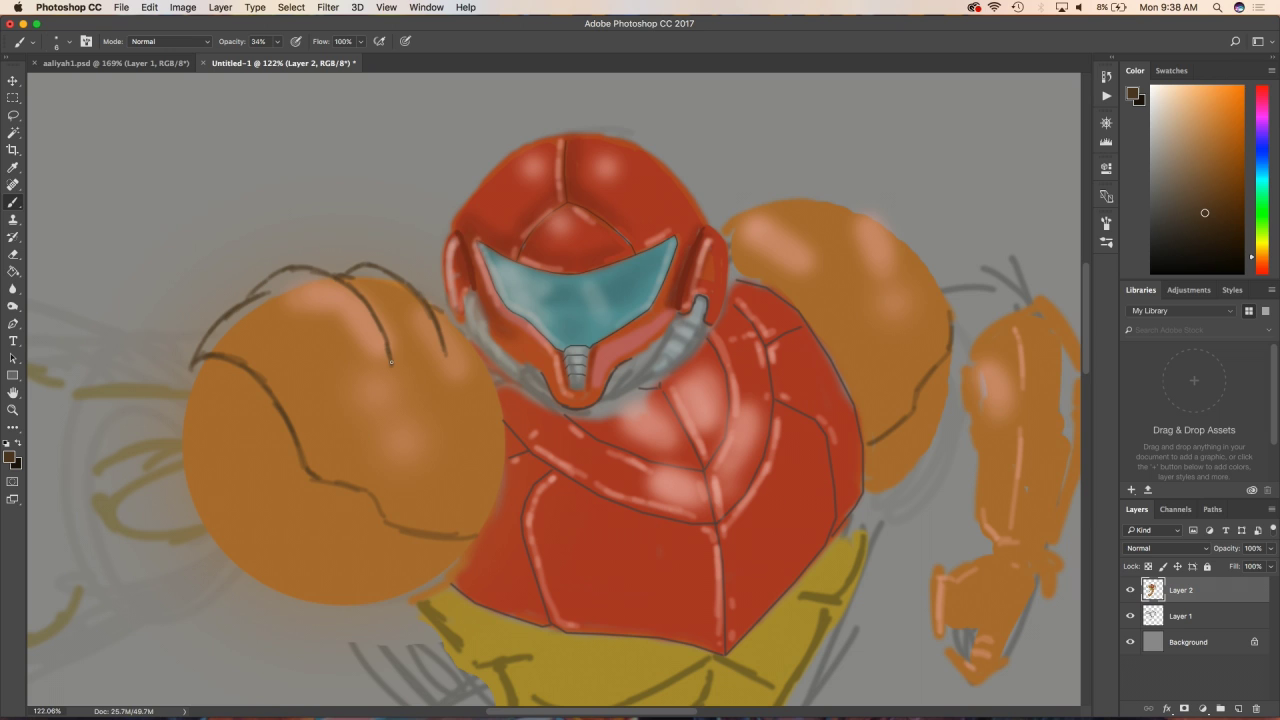
{"action": "mouse_move", "coordinate": [367, 436]}
{"action": "left_mouse_down"}
{"action": "mouse_move", "coordinate": [400, 396]}
{"action": "mouse_move", "coordinate": [486, 402]}
{"action": "left_mouse_up"}
{"action": "mouse_move", "coordinate": [270, 390]}
{"action": "left_mouse_down"}
{"action": "mouse_move", "coordinate": [318, 322]}
{"action": "mouse_move", "coordinate": [334, 328]}
{"action": "left_mouse_up"}
{"action": "left_click_drag", "start_coordinate": [382, 314], "coordinate": [408, 304]}
{"action": "mouse_move", "coordinate": [298, 342]}
{"action": "left_mouse_down"}
{"action": "mouse_move", "coordinate": [336, 320]}
{"action": "mouse_move", "coordinate": [276, 384]}
{"action": "left_mouse_up"}
{"action": "mouse_move", "coordinate": [234, 330]}
{"action": "left_mouse_down"}
{"action": "mouse_move", "coordinate": [224, 352]}
{"action": "mouse_move", "coordinate": [290, 296]}
{"action": "left_mouse_up"}
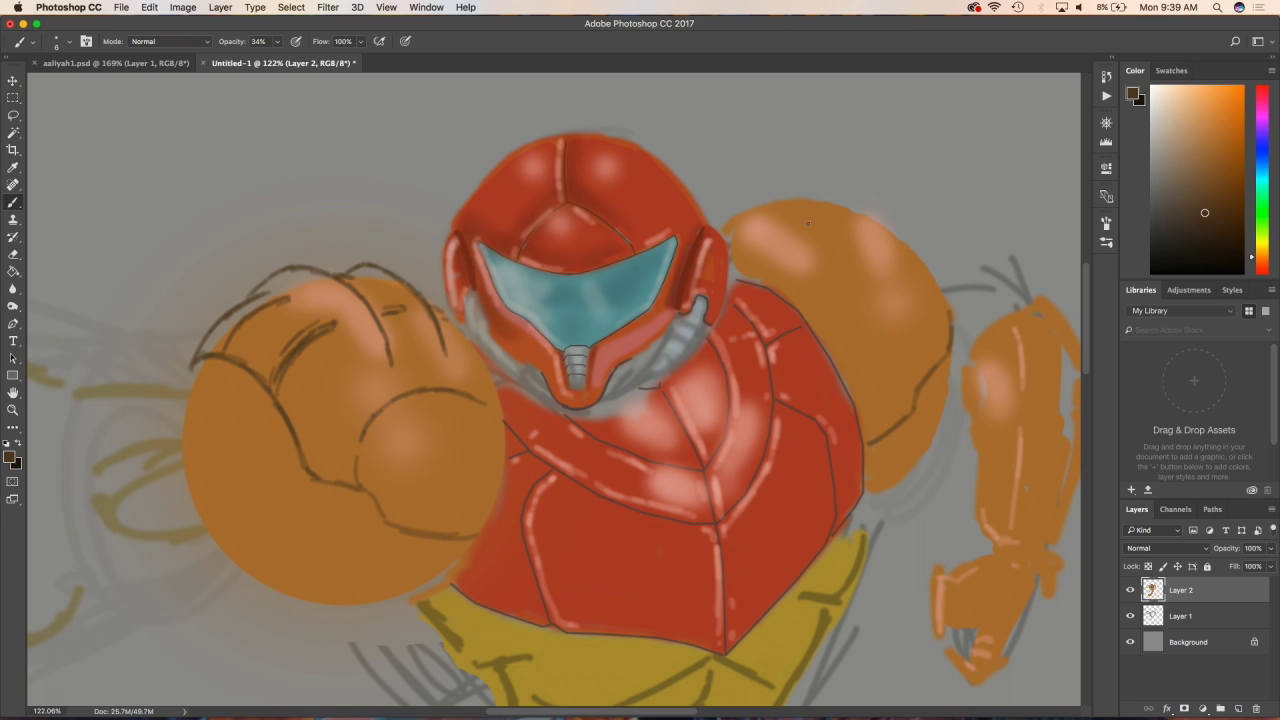
- Add contour lines, hatch marks and top and right edge outlines to the right shoulder pad
{"action": "left_click_drag", "start_coordinate": [870, 220], "coordinate": [920, 298]}
{"action": "left_click_drag", "start_coordinate": [790, 205], "coordinate": [862, 304]}
{"action": "left_click_drag", "start_coordinate": [724, 214], "coordinate": [806, 202]}
{"action": "left_click_drag", "start_coordinate": [818, 274], "coordinate": [802, 300]}
{"action": "left_click_drag", "start_coordinate": [762, 252], "coordinate": [746, 274]}
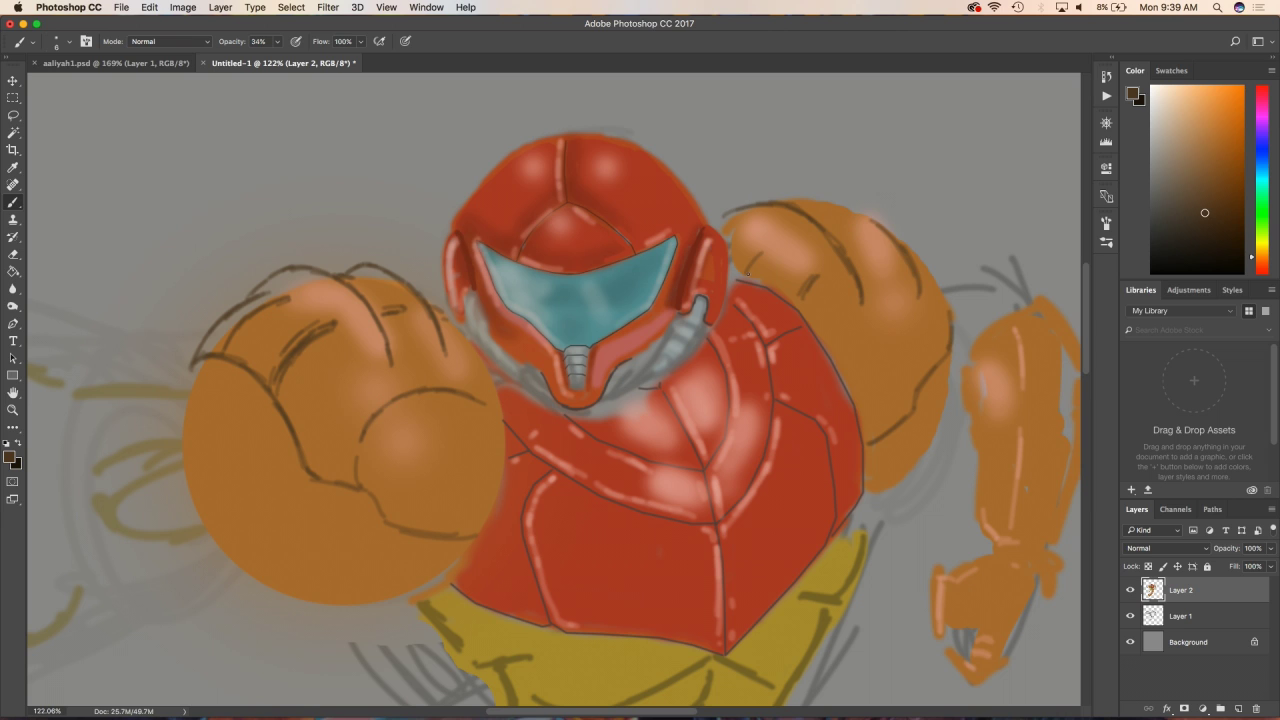
{"action": "left_click_drag", "start_coordinate": [852, 256], "coordinate": [874, 246]}
{"action": "mouse_move", "coordinate": [804, 200]}
{"action": "left_mouse_down"}
{"action": "mouse_move", "coordinate": [876, 226]}
{"action": "mouse_move", "coordinate": [946, 312]}
{"action": "left_mouse_up"}
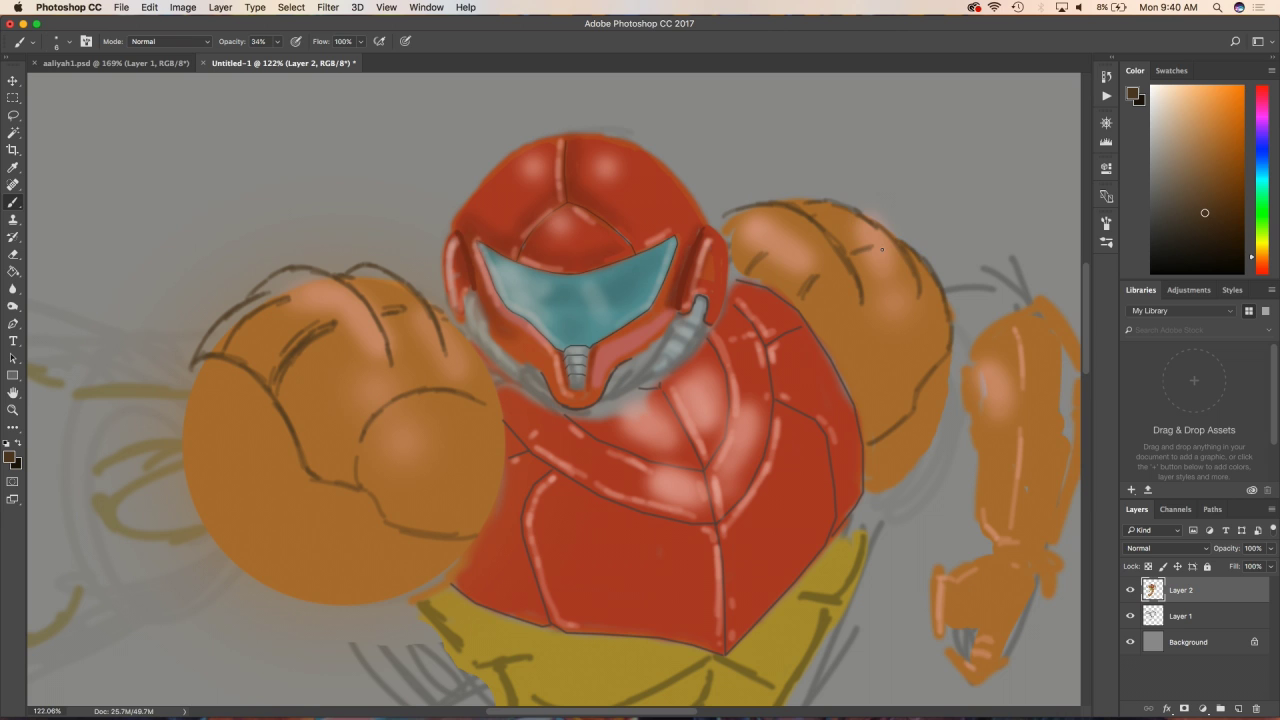
- Outline the fist's top-left contour and draw finger lines on the lower fist
{"action": "left_click_drag", "start_coordinate": [192, 370], "coordinate": [260, 386]}
{"action": "left_click_drag", "start_coordinate": [334, 480], "coordinate": [308, 572]}
{"action": "left_click_drag", "start_coordinate": [360, 494], "coordinate": [346, 560]}
{"action": "left_click_drag", "start_coordinate": [334, 568], "coordinate": [345, 571]}
{"action": "left_click_drag", "start_coordinate": [400, 532], "coordinate": [346, 572]}
{"action": "mouse_move", "coordinate": [430, 542]}
{"action": "left_mouse_down"}
{"action": "mouse_move", "coordinate": [394, 550]}
{"action": "mouse_move", "coordinate": [376, 574]}
{"action": "mouse_move", "coordinate": [412, 582]}
{"action": "left_mouse_up"}
{"action": "left_click_drag", "start_coordinate": [426, 576], "coordinate": [402, 588]}
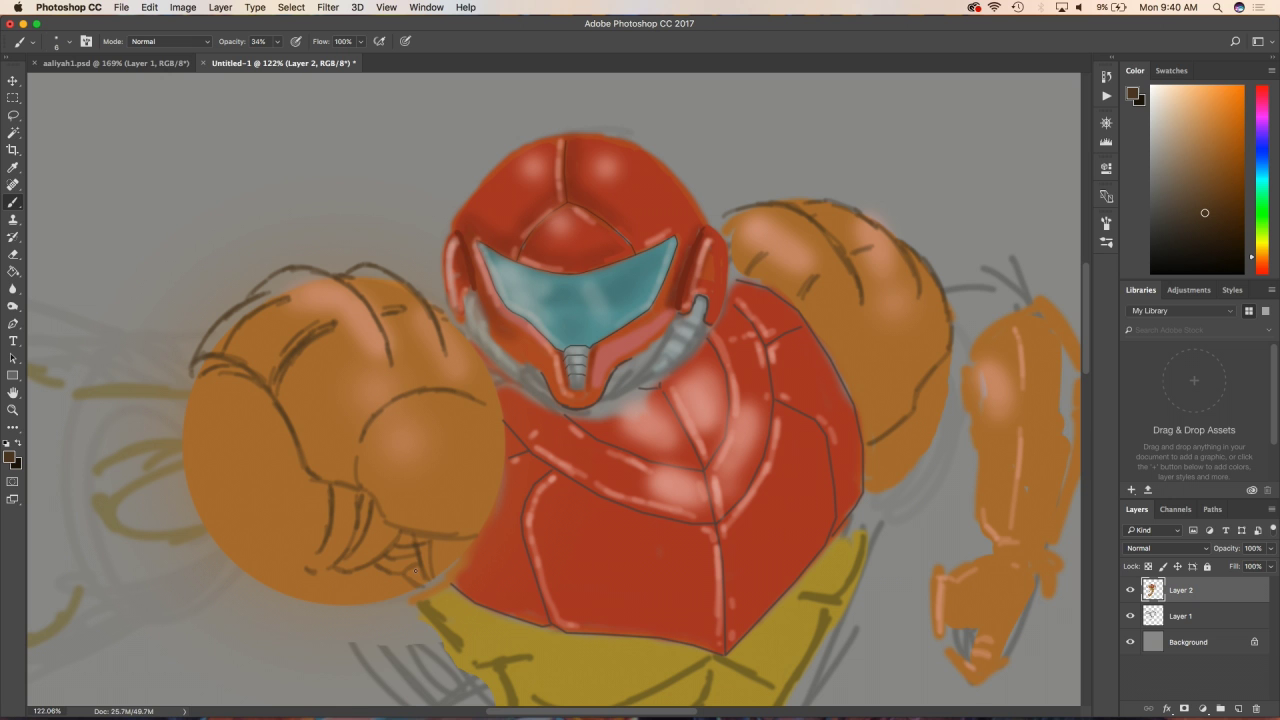
{"action": "left_click_drag", "start_coordinate": [440, 540], "coordinate": [432, 564]}
{"action": "scroll", "coordinate": [393, 621], "scroll_direction": "down", "scroll_amount": 5}
{"action": "scroll", "coordinate": [600, 500], "scroll_direction": "up", "scroll_amount": 4}
{"action": "scroll", "coordinate": [840, 406], "scroll_direction": "up", "scroll_amount": 2}
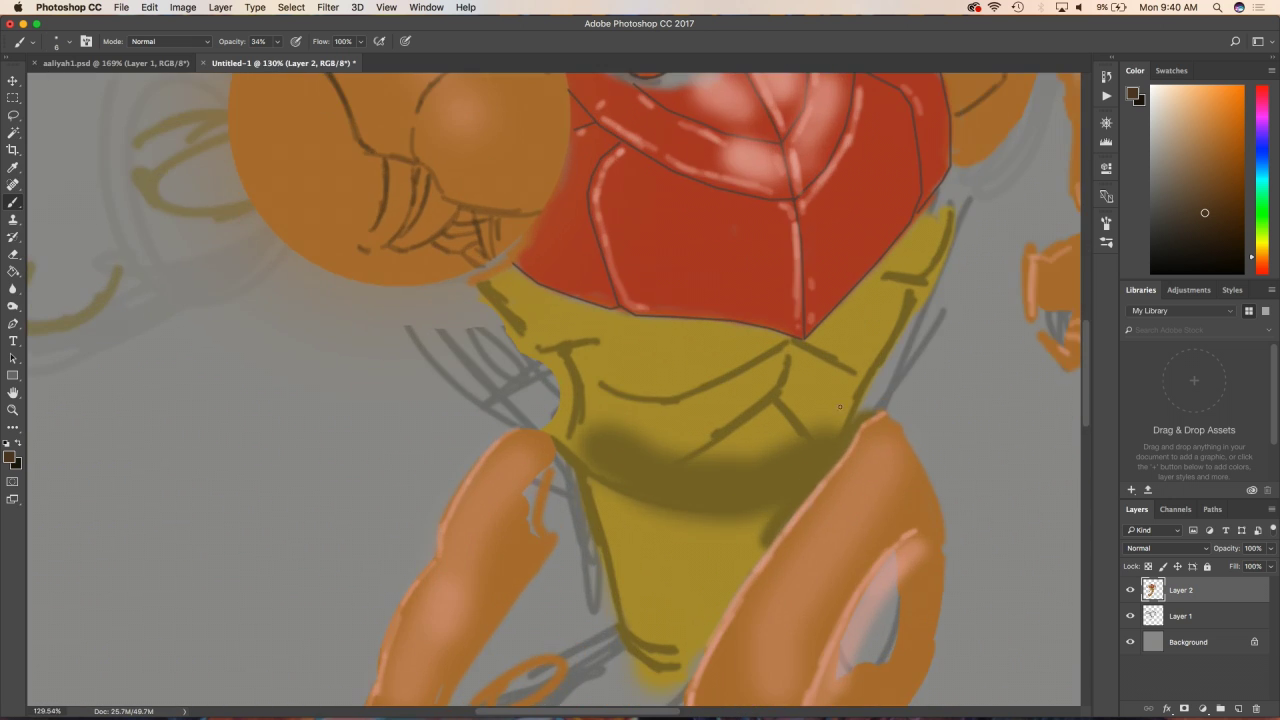
- Outline the hip edges and groin, then at 100% opacity edge the fist's left side
{"action": "mouse_move", "coordinate": [827, 464]}
{"action": "left_mouse_down"}
{"action": "mouse_move", "coordinate": [750, 548]}
{"action": "mouse_move", "coordinate": [745, 576]}
{"action": "left_mouse_up"}
{"action": "mouse_move", "coordinate": [556, 438]}
{"action": "left_mouse_down"}
{"action": "mouse_move", "coordinate": [600, 492]}
{"action": "mouse_move", "coordinate": [630, 650]}
{"action": "left_mouse_up"}
{"action": "key", "text": "0"}
{"action": "scroll", "coordinate": [551, 350], "scroll_direction": "down", "scroll_amount": 4}
{"action": "left_click_drag", "start_coordinate": [436, 240], "coordinate": [483, 291]}
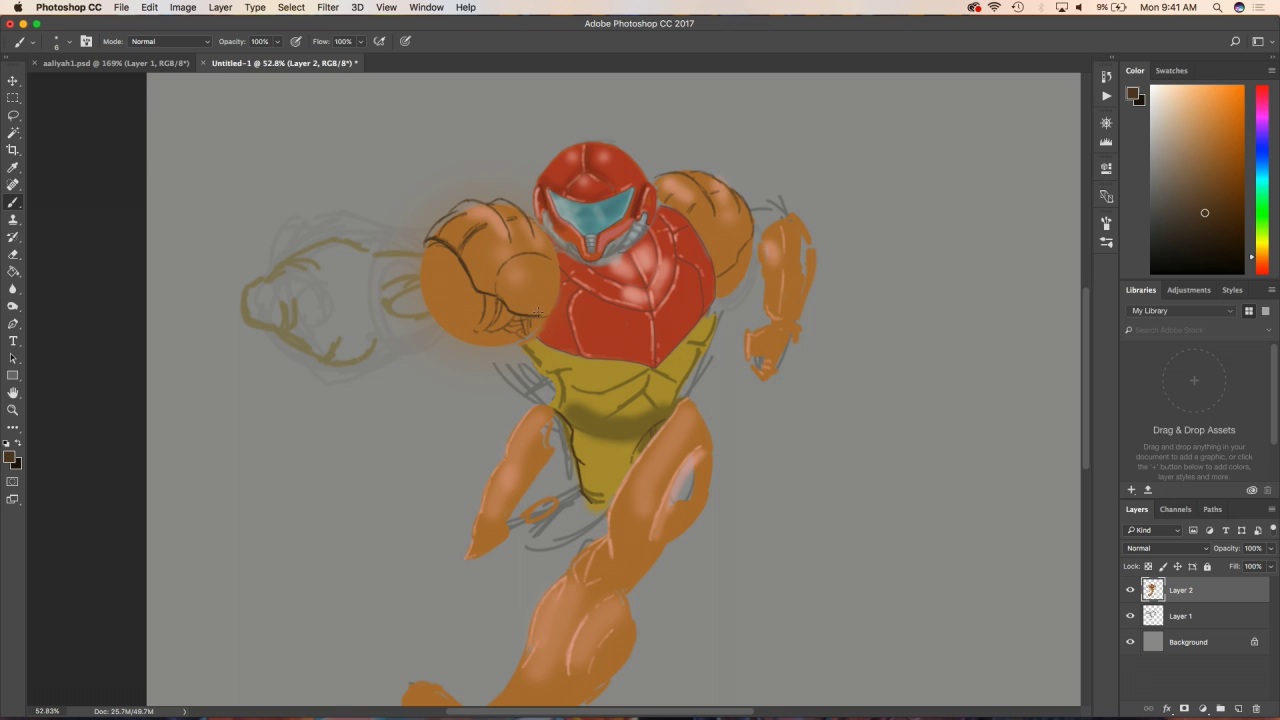
- With a larger brush at 29% opacity, shade the fist's top knuckles dark brown
{"action": "scroll", "coordinate": [538, 312], "scroll_direction": "up", "scroll_amount": 3}
{"action": "left_click", "coordinate": [430, 280], "text": "alt"}
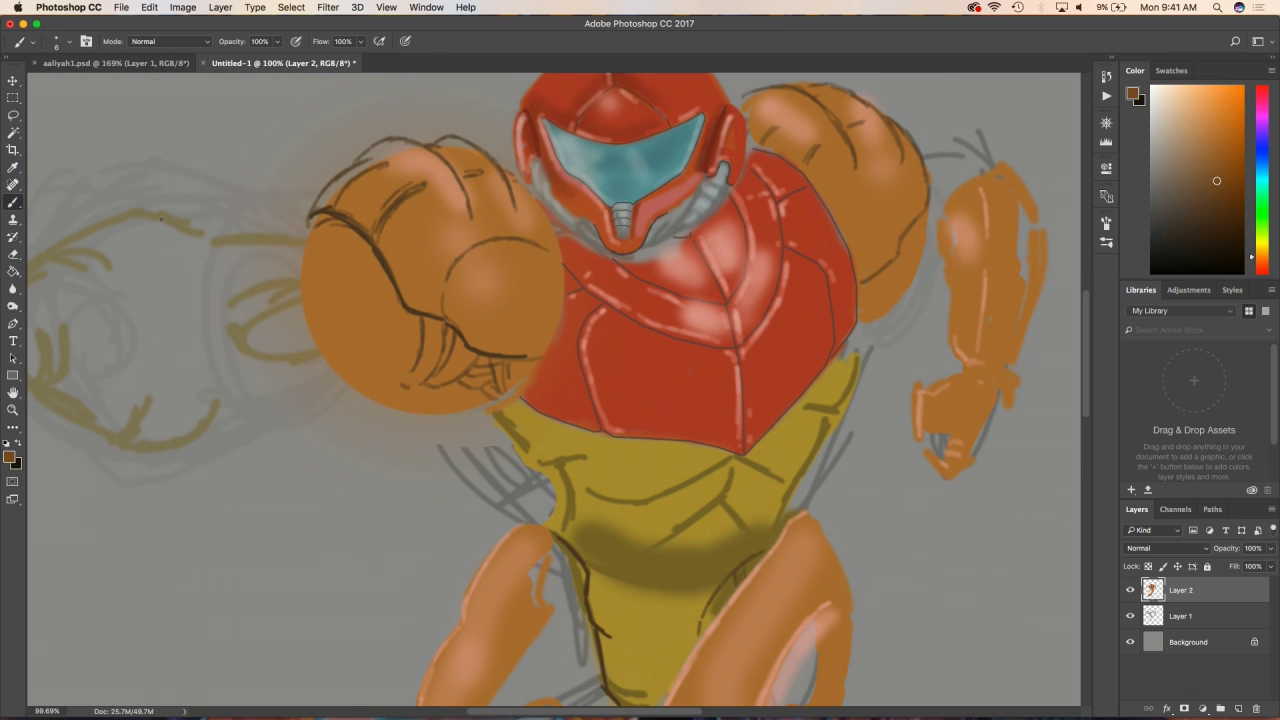
{"action": "key", "text": "2"}
{"action": "key", "text": "9"}
{"action": "key", "text": "bracketright"}
{"action": "key", "text": "bracketright"}
{"action": "key", "text": "bracketright"}
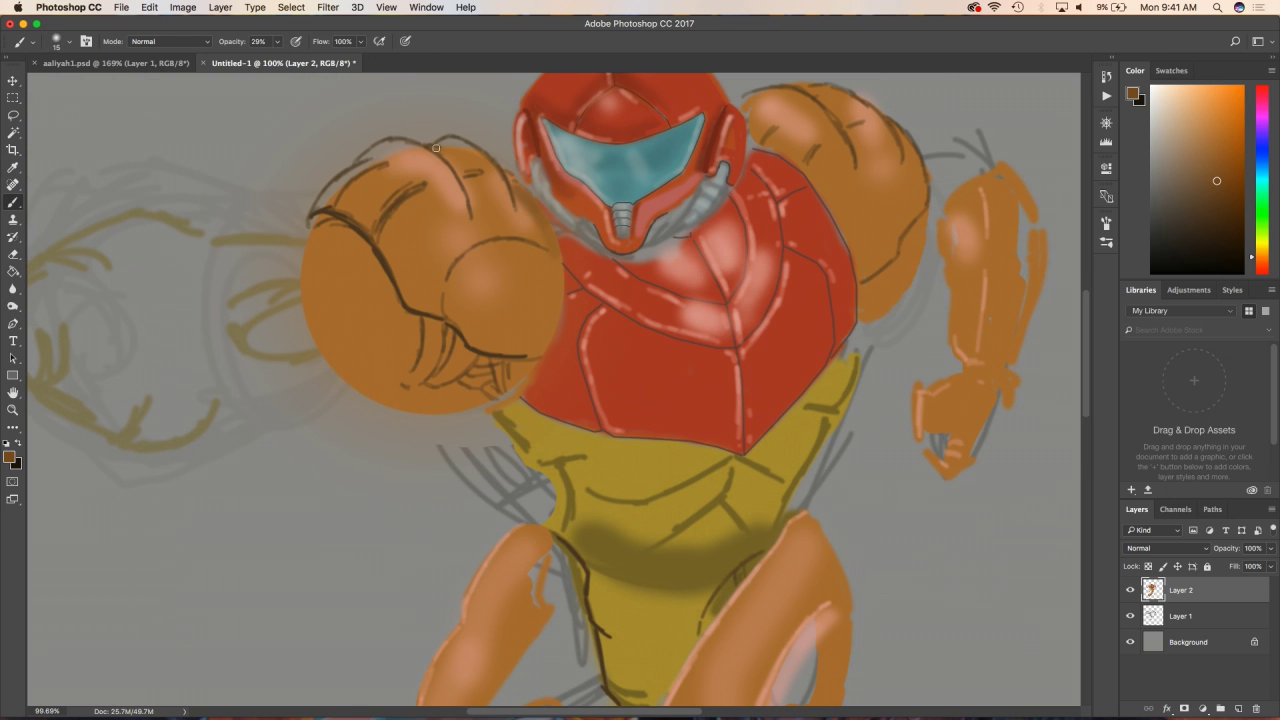
{"action": "mouse_move", "coordinate": [436, 148]}
{"action": "left_mouse_down"}
{"action": "mouse_move", "coordinate": [486, 205]}
{"action": "mouse_move", "coordinate": [530, 222]}
{"action": "left_mouse_up"}
{"action": "left_click_drag", "start_coordinate": [470, 190], "coordinate": [476, 218]}
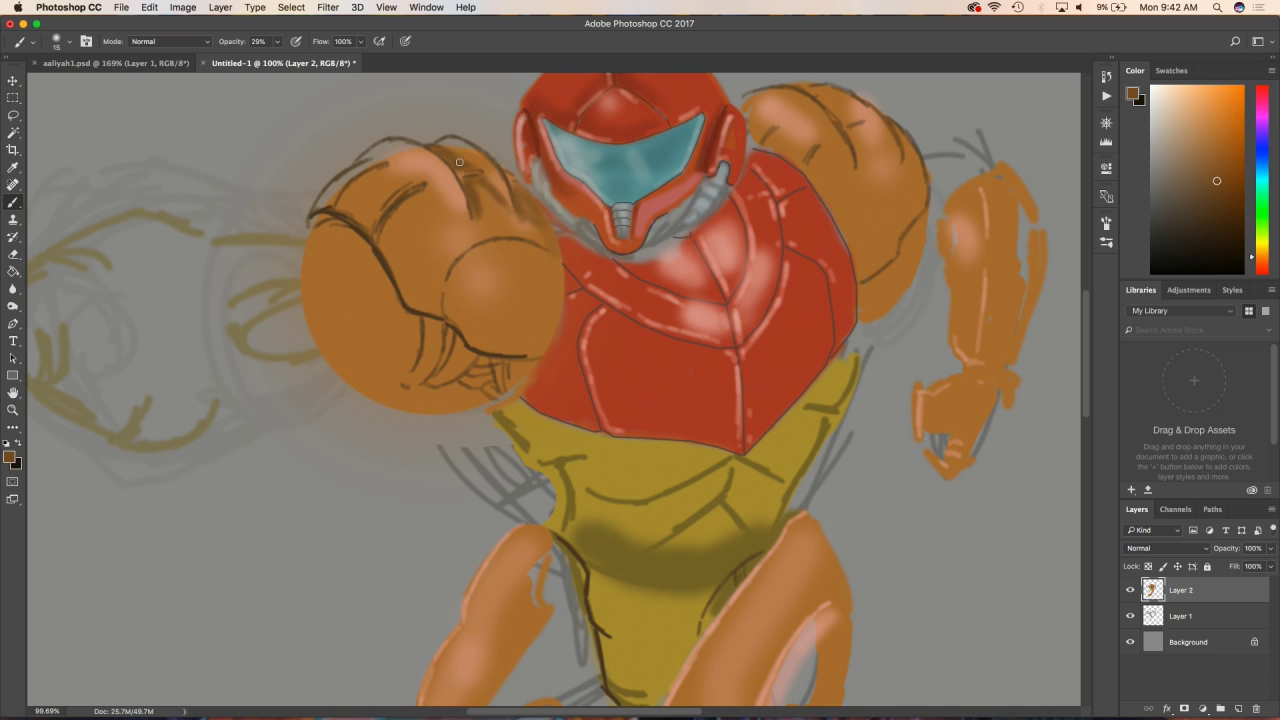
{"action": "mouse_move", "coordinate": [459, 161]}
{"action": "left_mouse_down"}
{"action": "mouse_move", "coordinate": [442, 142]}
{"action": "mouse_move", "coordinate": [400, 160]}
{"action": "mouse_move", "coordinate": [436, 196]}
{"action": "left_mouse_up"}
{"action": "left_click_drag", "start_coordinate": [408, 168], "coordinate": [466, 226]}
- Shade the fist's right edge, upper and lower knuckles, and the shadow where it meets the chest
{"action": "key", "text": "bracketleft"}
{"action": "key", "text": "bracketleft"}
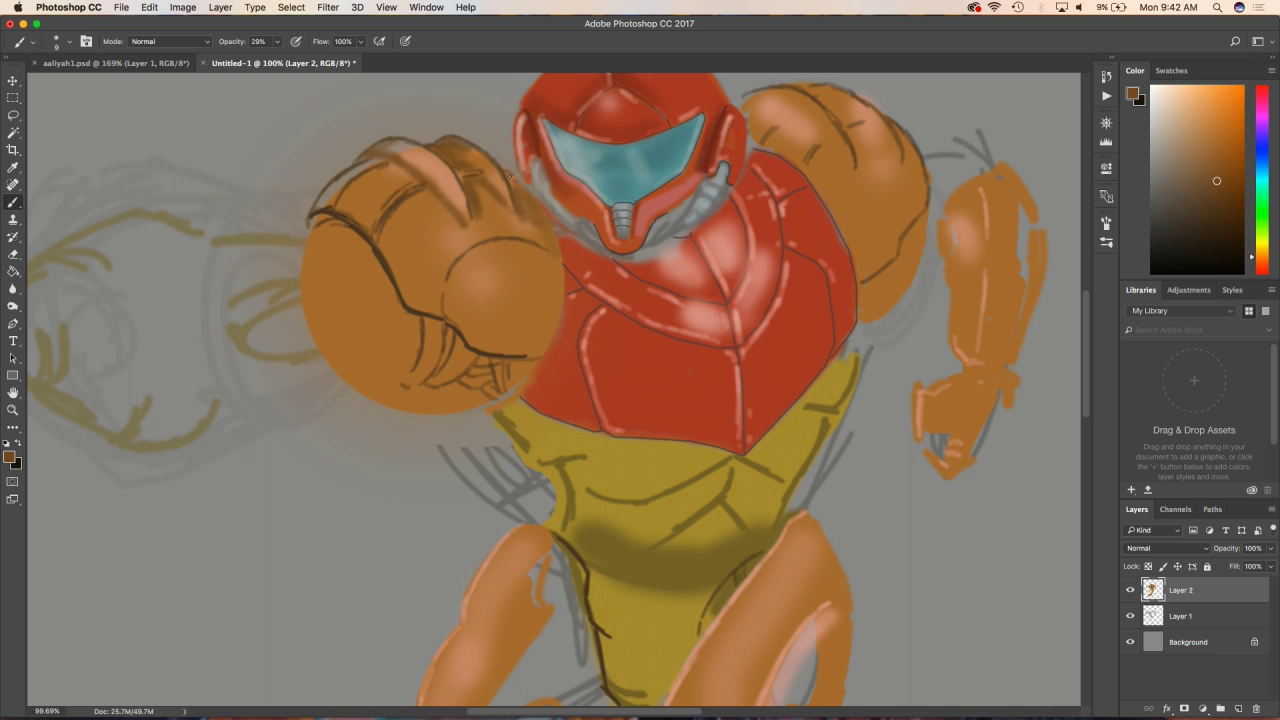
{"action": "key", "text": "bracketright"}
{"action": "key", "text": "bracketright"}
{"action": "key", "text": "bracketright"}
{"action": "mouse_move", "coordinate": [528, 200]}
{"action": "left_mouse_down"}
{"action": "mouse_move", "coordinate": [550, 270]}
{"action": "mouse_move", "coordinate": [545, 355]}
{"action": "left_mouse_up"}
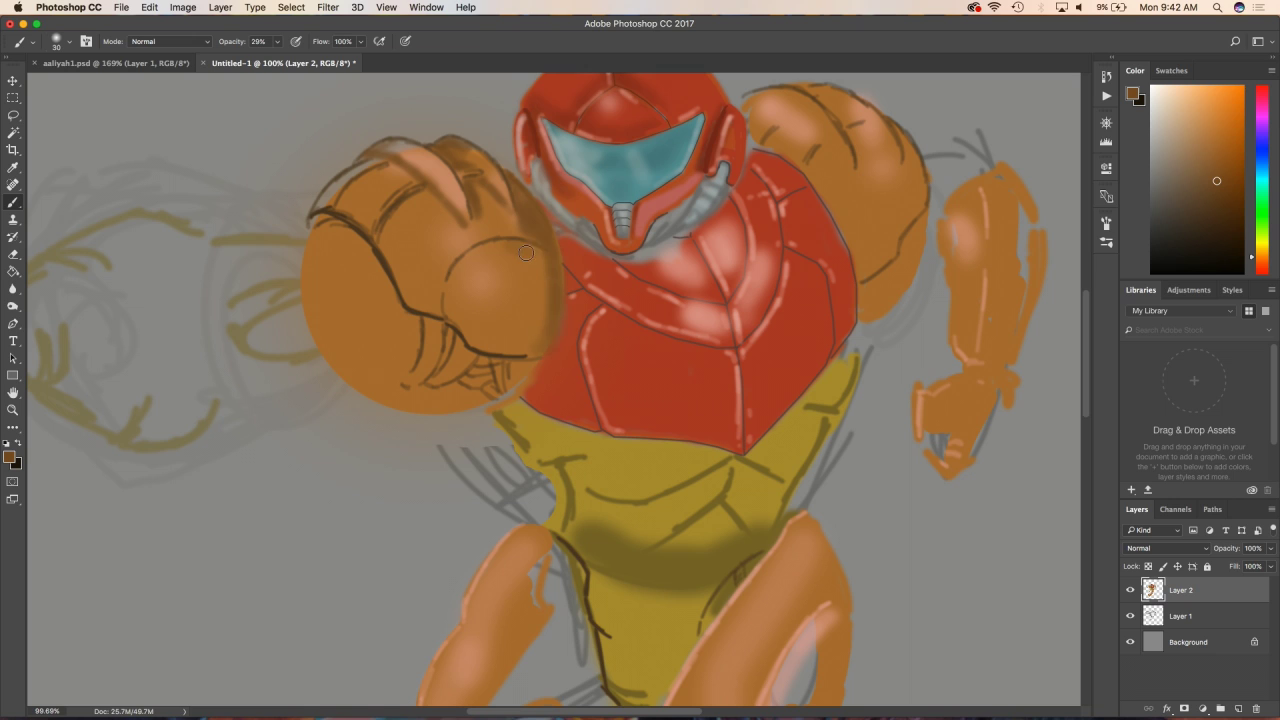
{"action": "left_click_drag", "start_coordinate": [530, 245], "coordinate": [520, 350]}
{"action": "mouse_move", "coordinate": [759, 173]}
{"action": "left_mouse_down"}
{"action": "mouse_move", "coordinate": [748, 115]}
{"action": "mouse_move", "coordinate": [806, 128]}
{"action": "mouse_move", "coordinate": [840, 172]}
{"action": "mouse_move", "coordinate": [810, 130]}
{"action": "mouse_move", "coordinate": [858, 254]}
{"action": "left_mouse_up"}
{"action": "key", "text": "bracketleft"}
{"action": "key", "text": "bracketleft"}
{"action": "mouse_move", "coordinate": [816, 170]}
{"action": "left_mouse_down"}
{"action": "mouse_move", "coordinate": [876, 278]}
{"action": "mouse_move", "coordinate": [900, 262]}
{"action": "left_mouse_up"}
{"action": "key", "text": "bracketright"}
{"action": "key", "text": "bracketright"}
{"action": "mouse_move", "coordinate": [812, 95]}
{"action": "left_mouse_down"}
{"action": "mouse_move", "coordinate": [855, 129]}
{"action": "mouse_move", "coordinate": [875, 172]}
{"action": "left_mouse_up"}
{"action": "left_click_drag", "start_coordinate": [460, 282], "coordinate": [550, 345]}
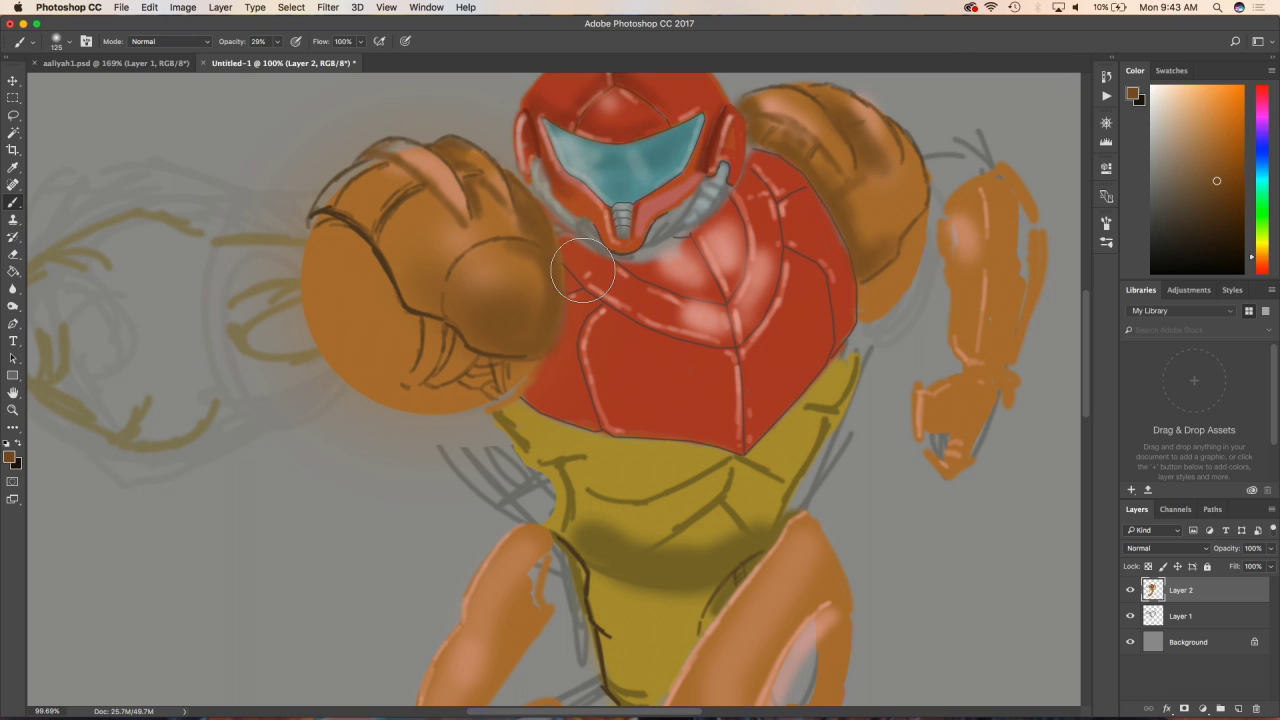
{"action": "left_click_drag", "start_coordinate": [560, 235], "coordinate": [596, 288]}
{"action": "left_click_drag", "start_coordinate": [776, 148], "coordinate": [860, 240]}
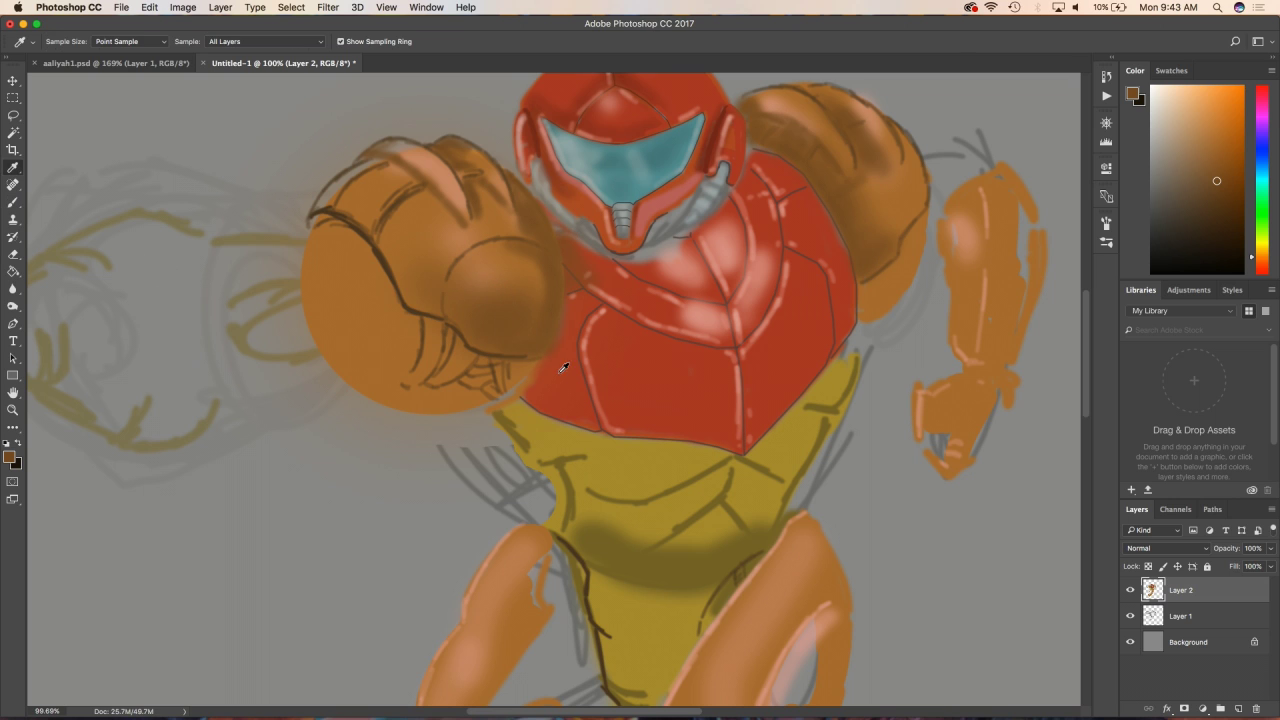
- Sample the chest's red and darken the chest's left edge with deeper reds
{"action": "left_click", "coordinate": [800, 280], "text": "alt"}
{"action": "key", "text": "bracketleft"}
{"action": "key", "text": "bracketleft"}
{"action": "key", "text": "bracketleft"}
{"action": "mouse_move", "coordinate": [565, 236]}
{"action": "left_mouse_down"}
{"action": "mouse_move", "coordinate": [575, 268]}
{"action": "mouse_move", "coordinate": [526, 394]}
{"action": "left_mouse_up"}
{"action": "left_click", "coordinate": [585, 250], "text": "alt"}
{"action": "key", "text": "bracketleft"}
{"action": "key", "text": "bracketleft"}
{"action": "key", "text": "bracketleft"}
{"action": "left_click", "coordinate": [567, 282], "text": "alt"}
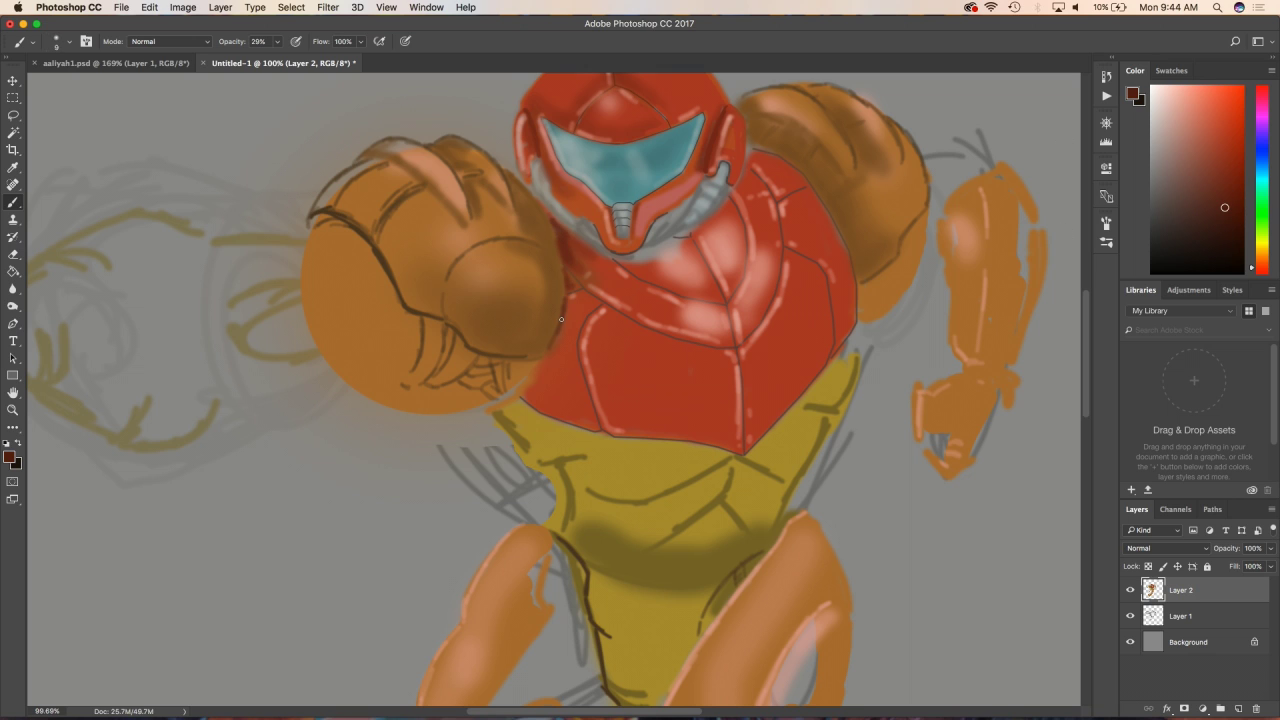
{"action": "key", "text": "bracketright"}
{"action": "key", "text": "bracketright"}
{"action": "key", "text": "bracketright"}
{"action": "left_click", "coordinate": [765, 163], "text": "alt"}
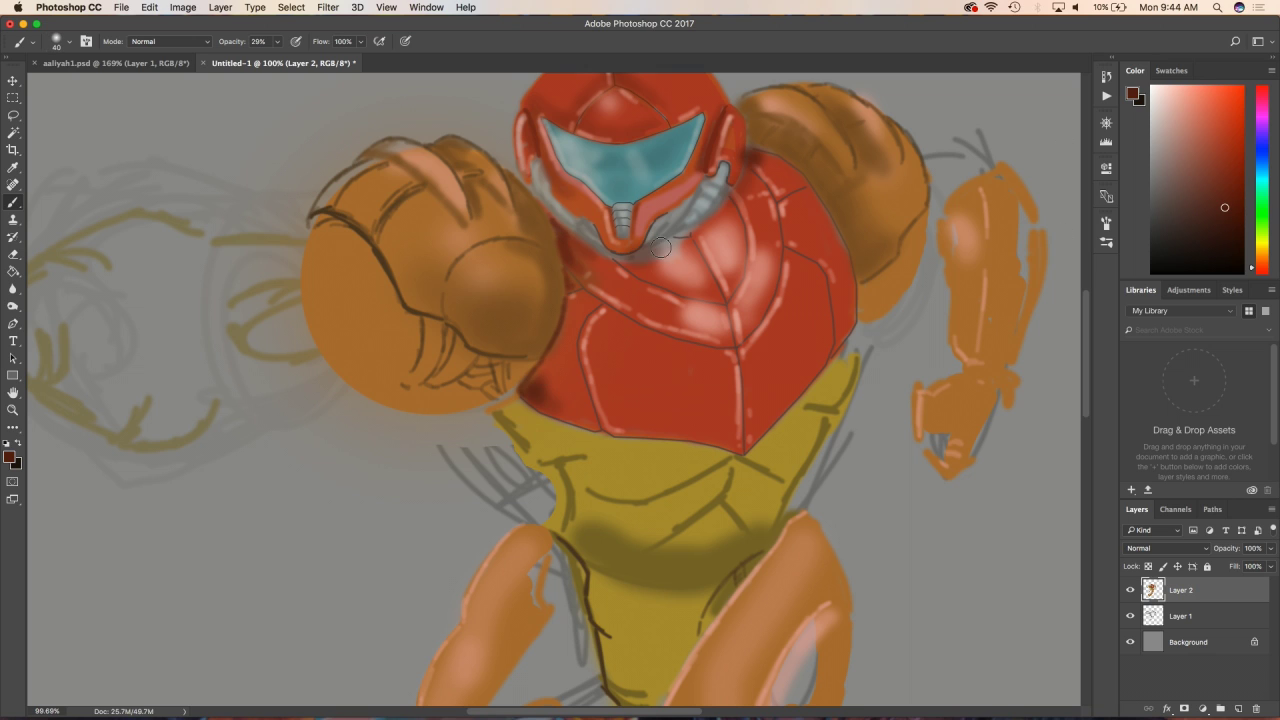
{"action": "key", "text": "bracketleft"}
{"action": "key", "text": "bracketleft"}
{"action": "key", "text": "bracketleft"}
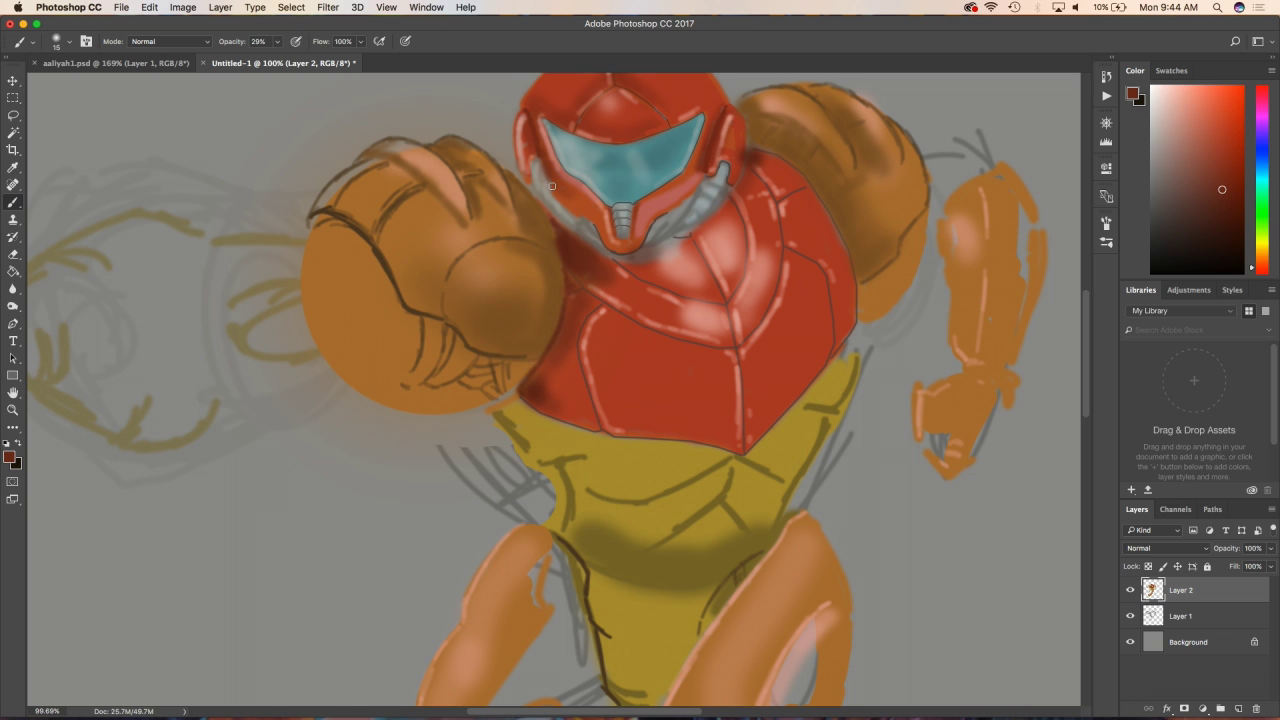
{"action": "key", "text": "bracketright"}
- Sample the fist's orange, lightly shade the fist, and repaint the right arm in smoother orange
{"action": "scroll", "coordinate": [673, 205], "scroll_direction": "down", "scroll_amount": 2}
{"action": "scroll", "coordinate": [600, 230], "scroll_direction": "up", "scroll_amount": 1}
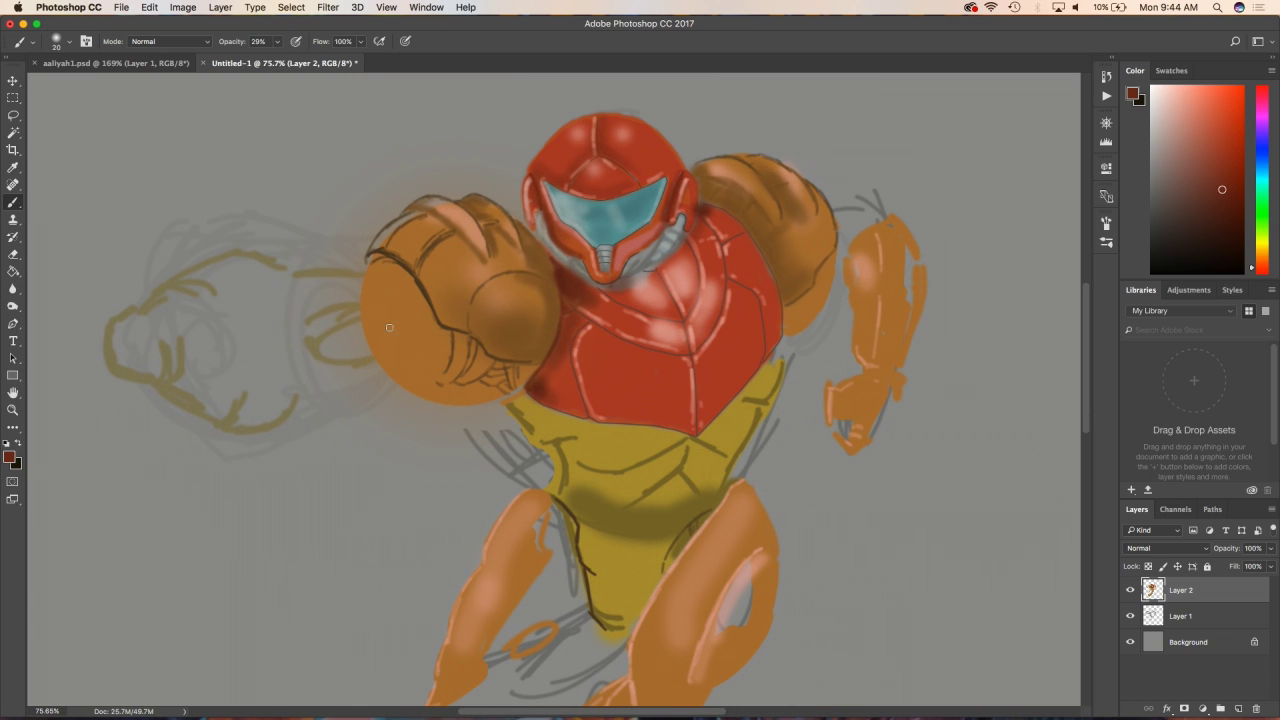
{"action": "left_click", "coordinate": [517, 322], "text": "alt"}
{"action": "mouse_move", "coordinate": [484, 282]}
{"action": "left_mouse_down"}
{"action": "mouse_move", "coordinate": [496, 291]}
{"action": "mouse_move", "coordinate": [512, 230]}
{"action": "left_mouse_up"}
{"action": "mouse_move", "coordinate": [872, 234]}
{"action": "left_mouse_down"}
{"action": "mouse_move", "coordinate": [855, 262]}
{"action": "mouse_move", "coordinate": [850, 440]}
{"action": "left_mouse_up"}
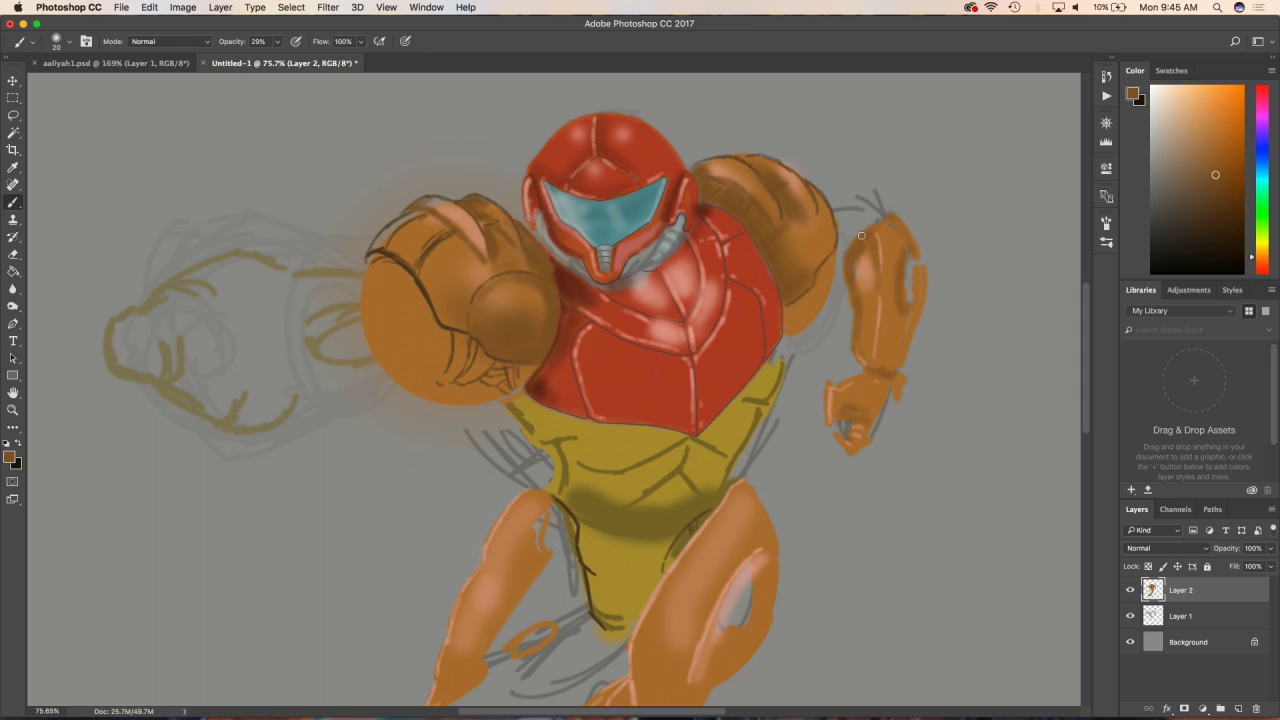
{"action": "scroll", "coordinate": [571, 362], "scroll_direction": "up", "scroll_amount": 3}
- Erase the overspill along the fist's lower-left edge
{"action": "scroll", "coordinate": [457, 344], "scroll_direction": "down", "scroll_amount": 3}
{"action": "key", "text": "e"}
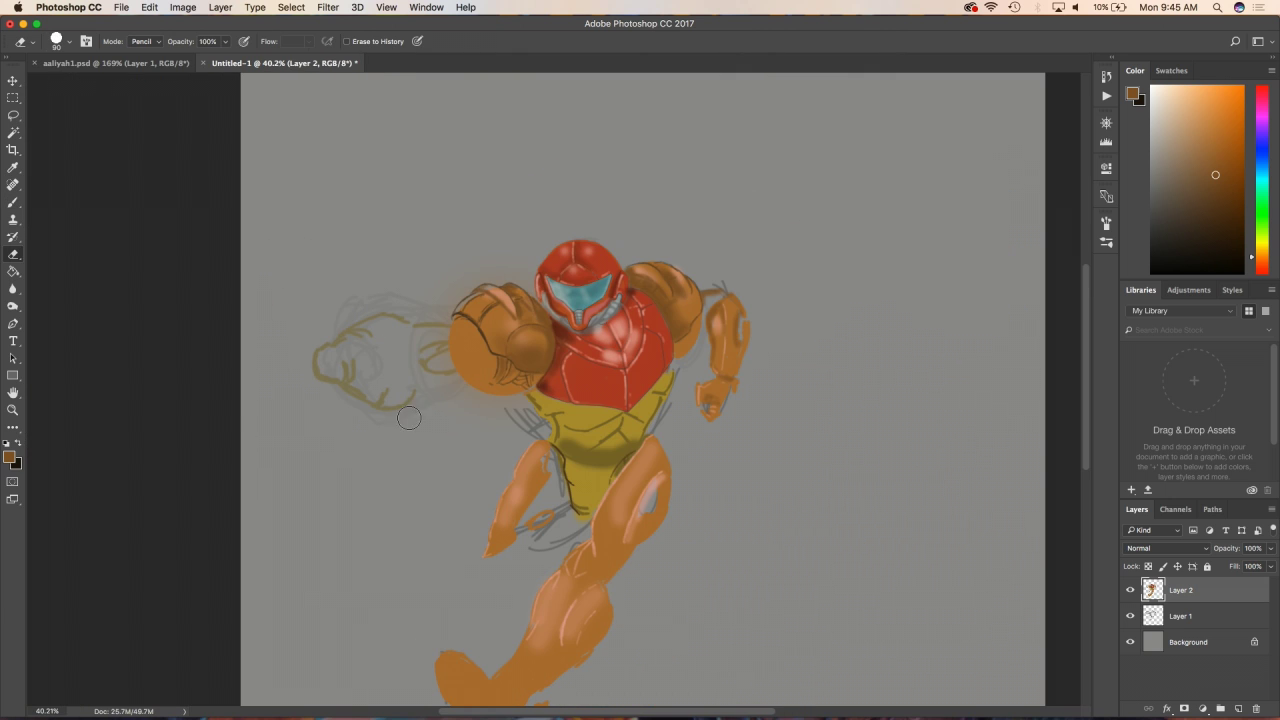
{"action": "left_click_drag", "start_coordinate": [450, 345], "coordinate": [405, 425]}
{"action": "left_click_drag", "start_coordinate": [470, 365], "coordinate": [505, 415]}
- Sample the visor's teal, draw a thin eyelid line on it, and lower opacity to 21%
{"action": "scroll", "coordinate": [477, 418], "scroll_direction": "up", "scroll_amount": 4}
{"action": "scroll", "coordinate": [400, 400], "scroll_direction": "up", "scroll_amount": 5}
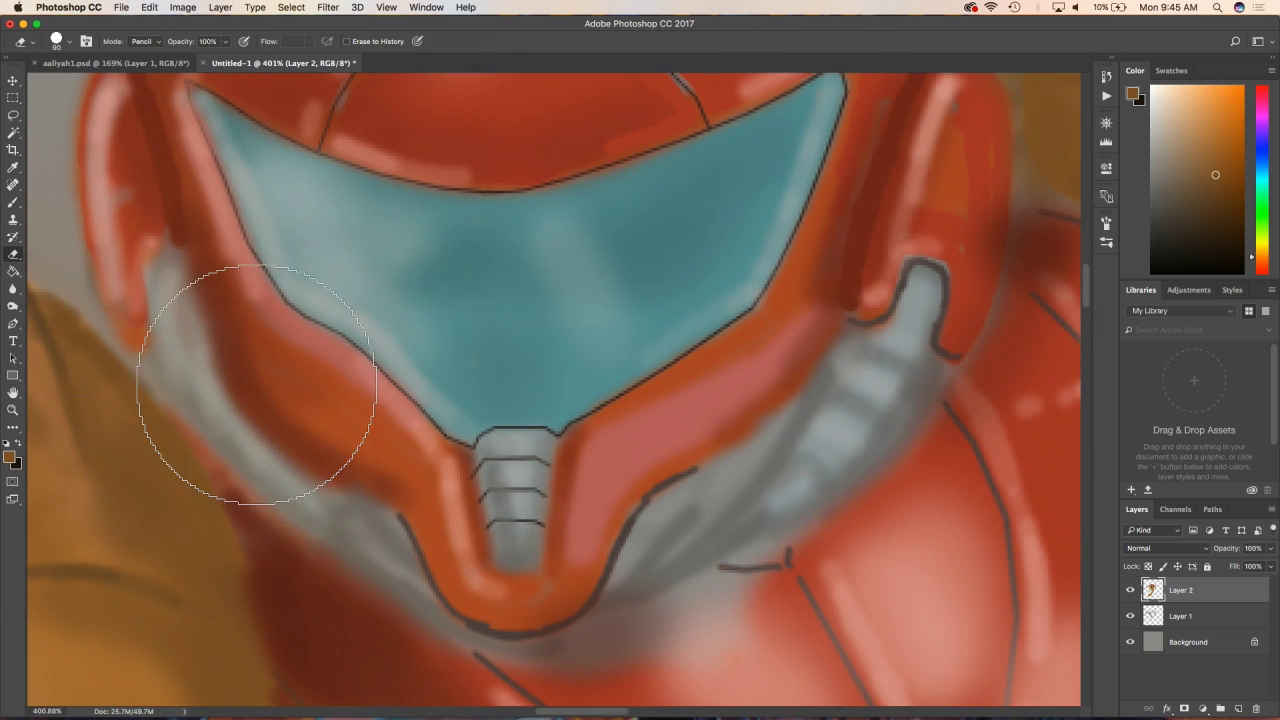
{"action": "key", "text": "b"}
{"action": "left_click", "coordinate": [470, 258], "text": "alt"}
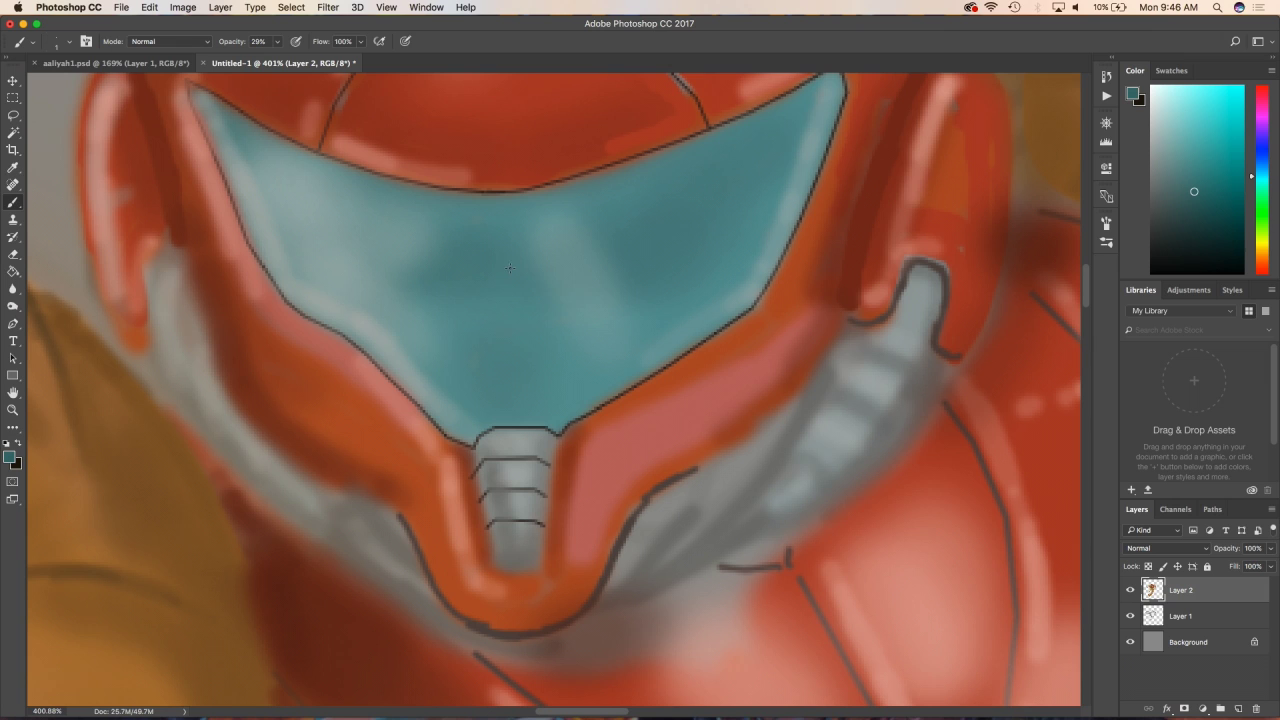
{"action": "mouse_move", "coordinate": [561, 273]}
{"action": "left_mouse_down"}
{"action": "mouse_move", "coordinate": [632, 240]}
{"action": "mouse_move", "coordinate": [680, 253]}
{"action": "left_mouse_up"}
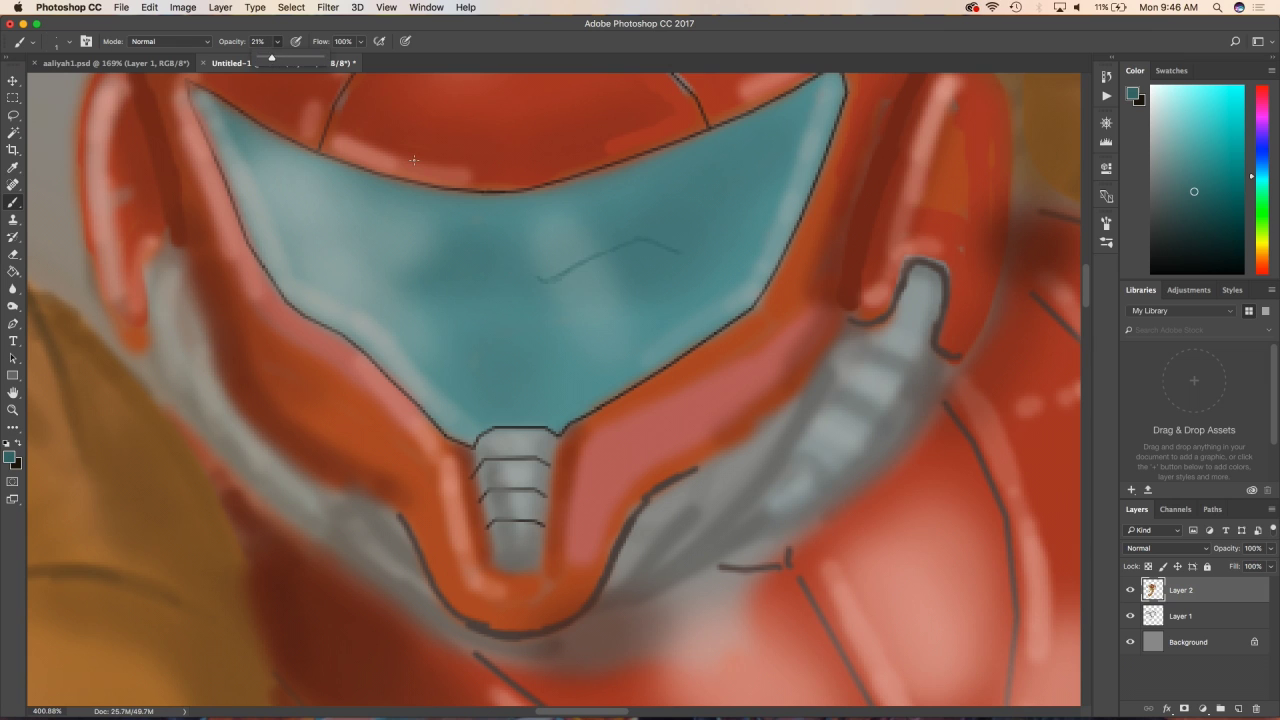
{"action": "key", "text": "2"}
{"action": "key", "text": "1"}
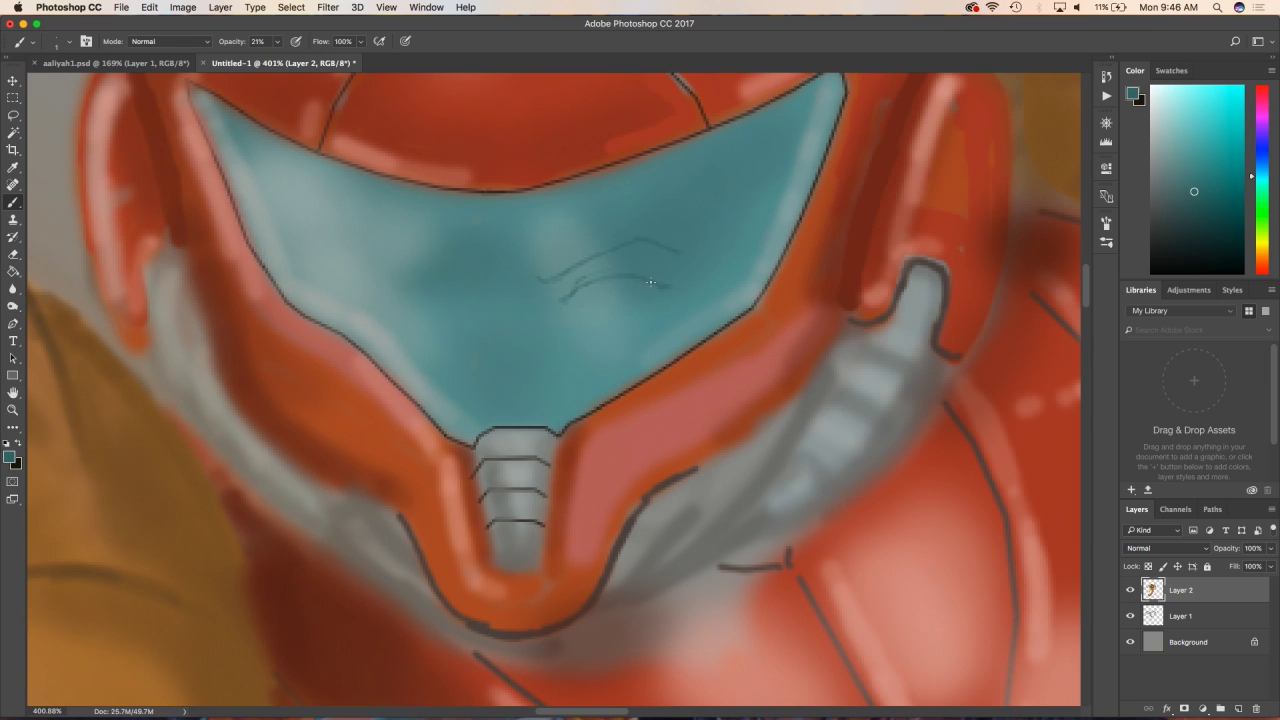
- Shade the eye on the visor with a fine brush, then soften it with lighter teal
{"action": "key", "text": "bracketleft"}
{"action": "key", "text": "bracketleft"}
{"action": "key", "text": "bracketleft"}
{"action": "mouse_move", "coordinate": [662, 292]}
{"action": "left_mouse_down"}
{"action": "mouse_move", "coordinate": [640, 308]}
{"action": "mouse_move", "coordinate": [625, 282]}
{"action": "mouse_move", "coordinate": [545, 296]}
{"action": "mouse_move", "coordinate": [544, 270]}
{"action": "left_mouse_up"}
{"action": "key", "text": "bracketright"}
{"action": "left_click", "coordinate": [1190, 181]}
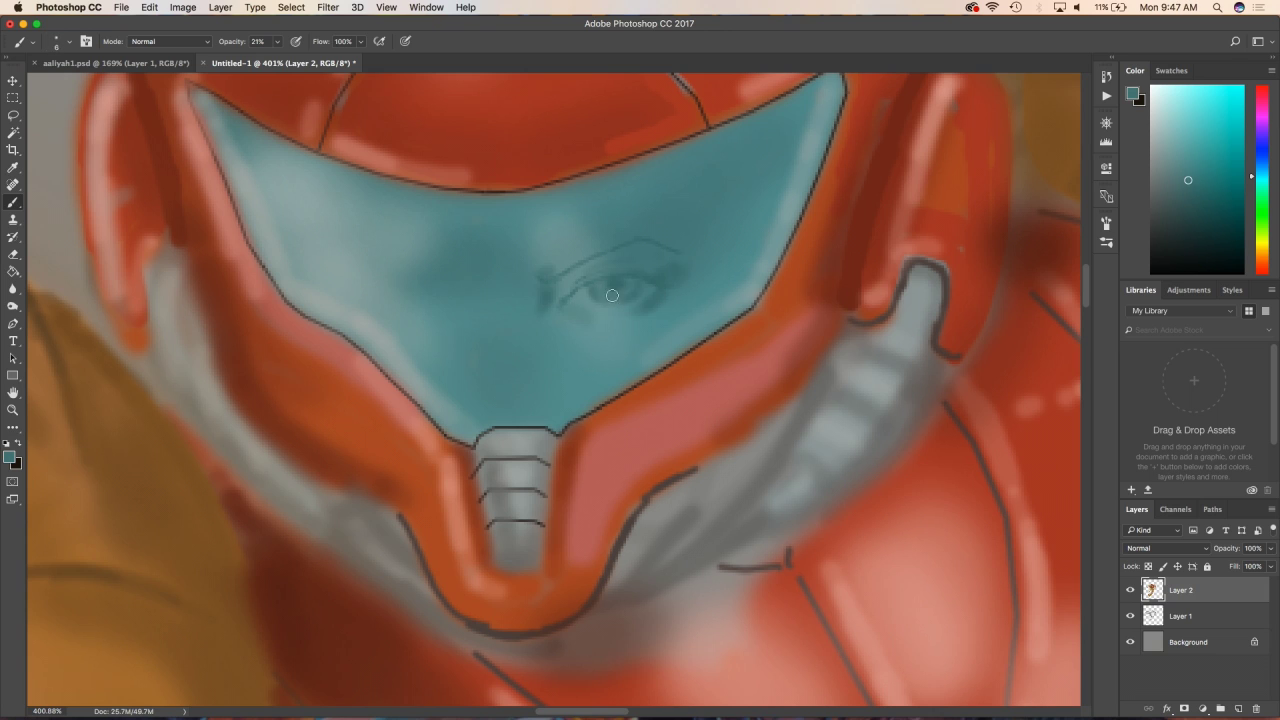
{"action": "mouse_move", "coordinate": [610, 300]}
{"action": "left_mouse_down"}
{"action": "mouse_move", "coordinate": [560, 262]}
{"action": "mouse_move", "coordinate": [678, 242]}
{"action": "left_mouse_up"}
- Add eye detail in darker teal with a brush of about 1 px
{"action": "key", "text": "bracketright"}
{"action": "key", "text": "bracketright"}
{"action": "key", "text": "bracketright"}
{"action": "key", "text": "bracketleft"}
{"action": "key", "text": "bracketleft"}
{"action": "key", "text": "bracketleft"}
{"action": "left_click", "coordinate": [550, 272], "text": "alt"}
{"action": "key", "text": "bracketleft"}
{"action": "key", "text": "bracketleft"}
{"action": "key", "text": "bracketleft"}
{"action": "left_click", "coordinate": [566, 272], "text": "alt"}
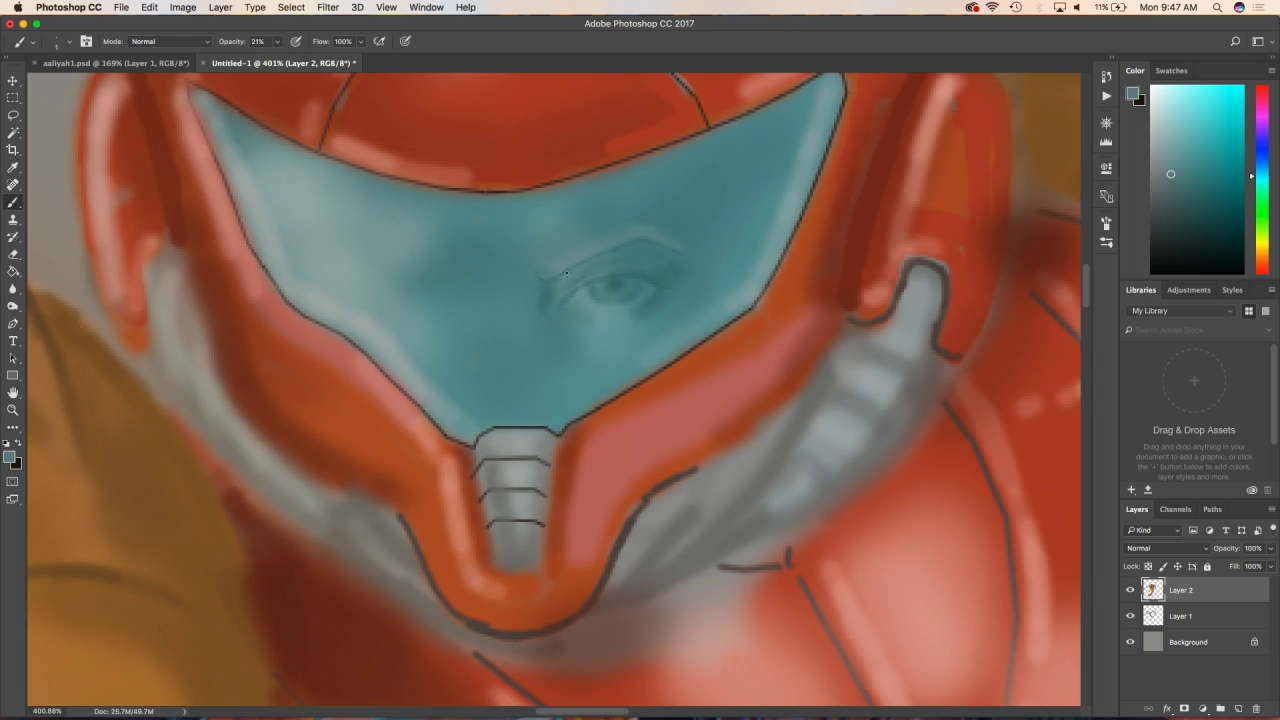
{"action": "left_click", "coordinate": [604, 242], "text": "alt"}
- Move the selected eye up and to the right, then clear the selection
{"action": "scroll", "coordinate": [604, 242], "scroll_direction": "down", "scroll_amount": 3}
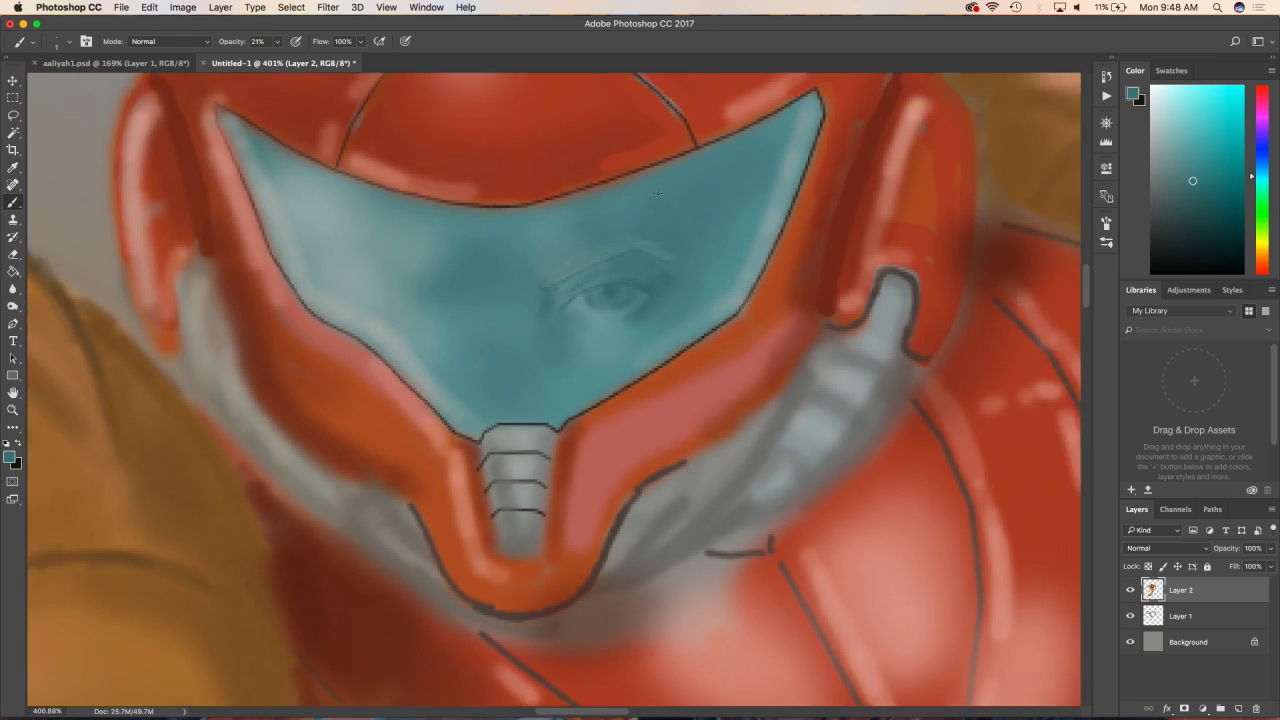
{"action": "scroll", "coordinate": [652, 206], "scroll_direction": "up", "scroll_amount": 3}
{"action": "left_click_drag", "start_coordinate": [668, 209], "coordinate": [698, 189]}
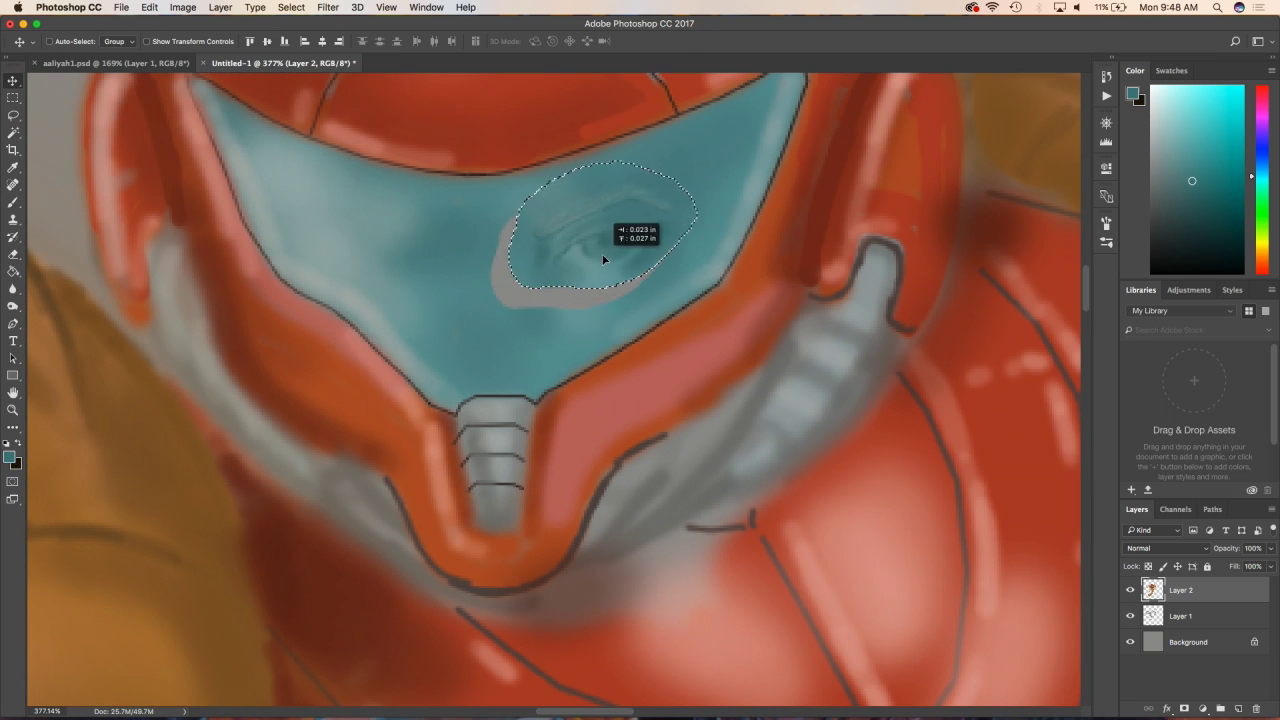
{"action": "key", "text": "b"}
{"action": "left_click", "coordinate": [291, 7]}
{"action": "left_click", "coordinate": [310, 48]}
- Cover the grey gap with teal and paint a lighter grey-teal reflection band diagonally across the visor
{"action": "key", "text": "bracketright"}
{"action": "key", "text": "bracketright"}
{"action": "mouse_move", "coordinate": [512, 215]}
{"action": "left_mouse_down"}
{"action": "mouse_move", "coordinate": [505, 290]}
{"action": "mouse_move", "coordinate": [560, 300]}
{"action": "mouse_move", "coordinate": [640, 270]}
{"action": "mouse_move", "coordinate": [556, 347]}
{"action": "left_mouse_up"}
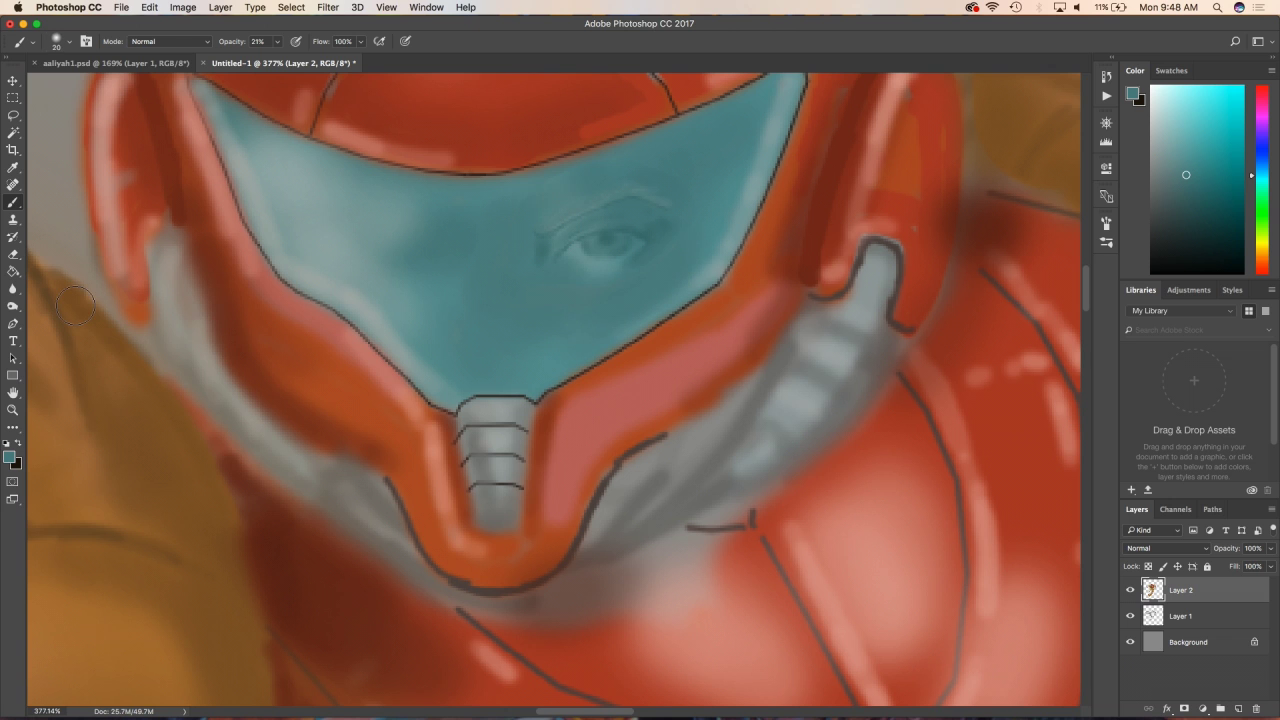
{"action": "left_click", "coordinate": [545, 203], "text": "alt"}
{"action": "left_click_drag", "start_coordinate": [530, 185], "coordinate": [420, 300]}
{"action": "left_click_drag", "start_coordinate": [480, 205], "coordinate": [390, 255]}
{"action": "key", "text": "bracketleft"}
{"action": "key", "text": "bracketleft"}
{"action": "key", "text": "bracketleft"}
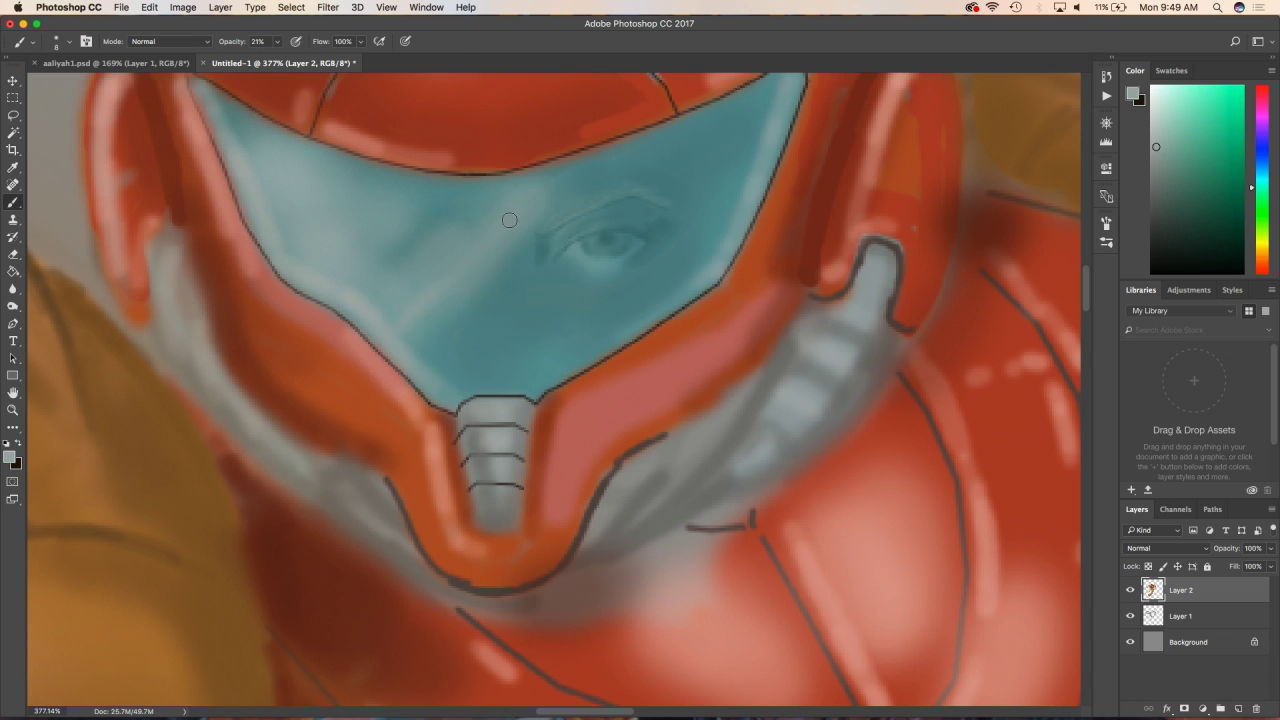
{"action": "scroll", "coordinate": [385, 196], "scroll_direction": "down", "scroll_amount": 5}
{"action": "scroll", "coordinate": [385, 196], "scroll_direction": "up", "scroll_amount": 5}
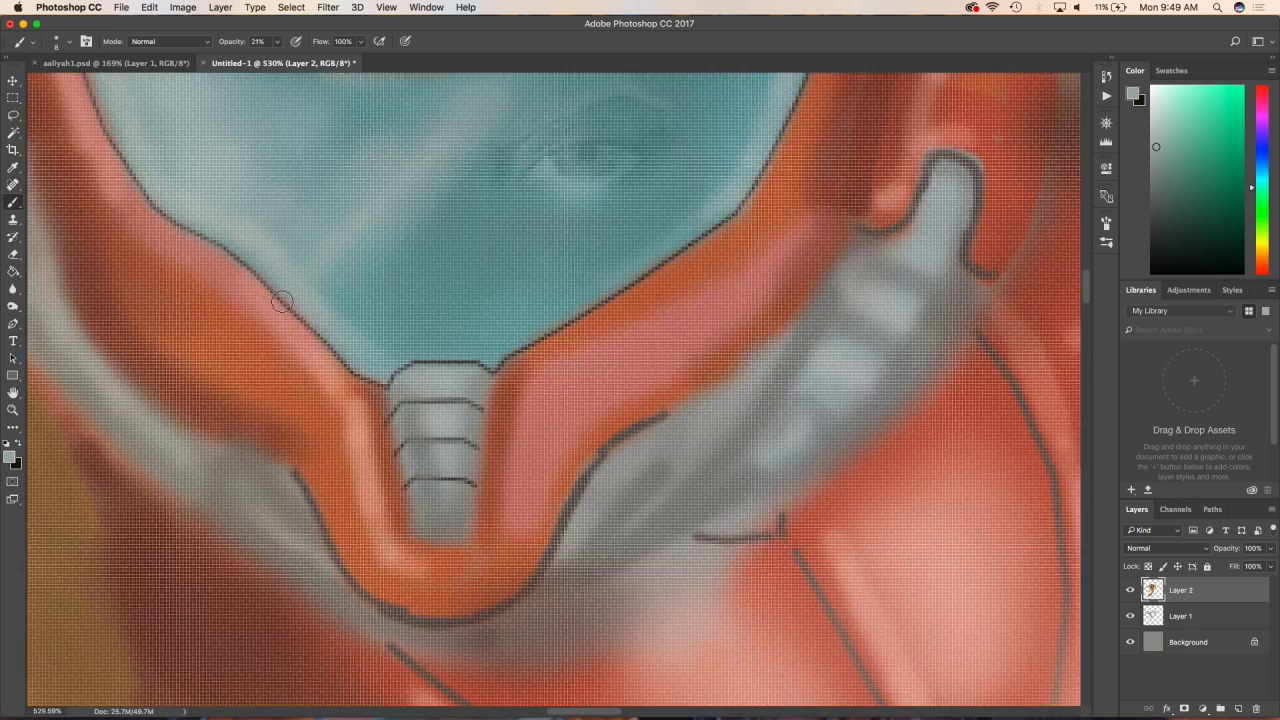
- Sample the neck plates' grey and, at 100% opacity, paint dark strokes on the neck plate
{"action": "key", "text": "i"}
{"action": "key", "text": "b"}
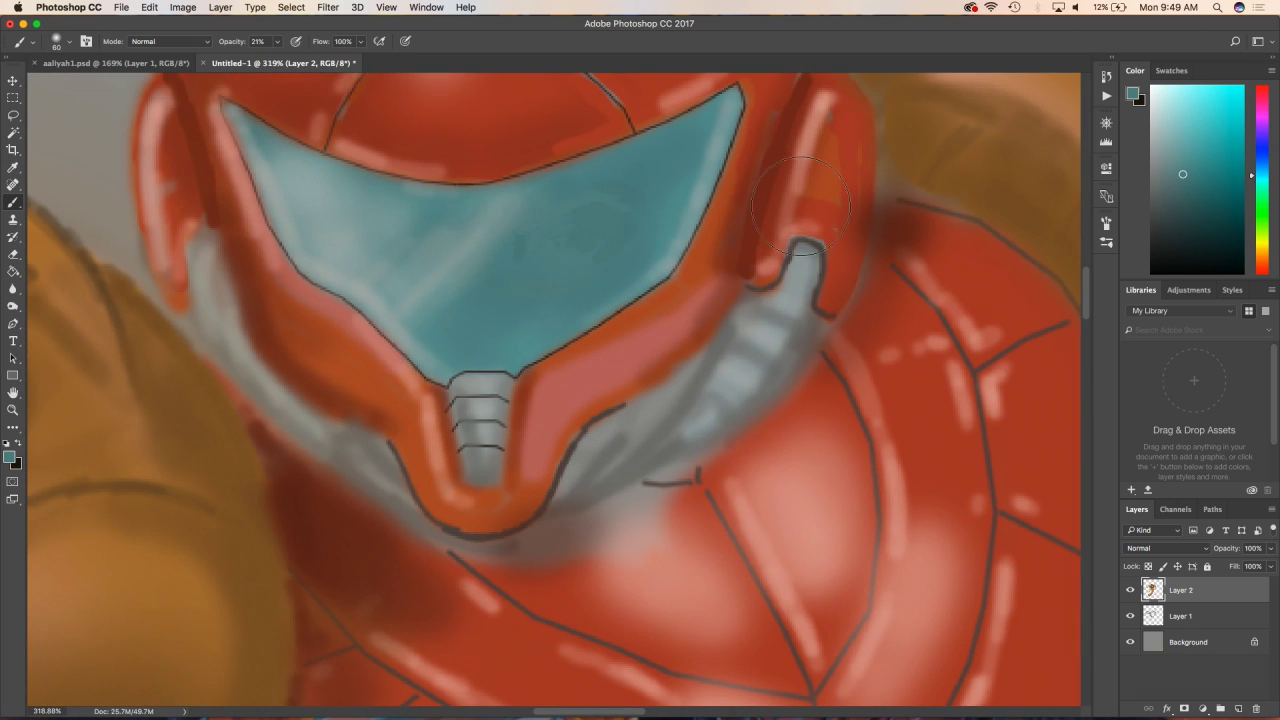
{"action": "scroll", "coordinate": [836, 208], "scroll_direction": "down", "scroll_amount": 10}
{"action": "scroll", "coordinate": [512, 285], "scroll_direction": "up", "scroll_amount": 5}
{"action": "scroll", "coordinate": [512, 285], "scroll_direction": "up", "scroll_amount": 3}
{"action": "key", "text": "i"}
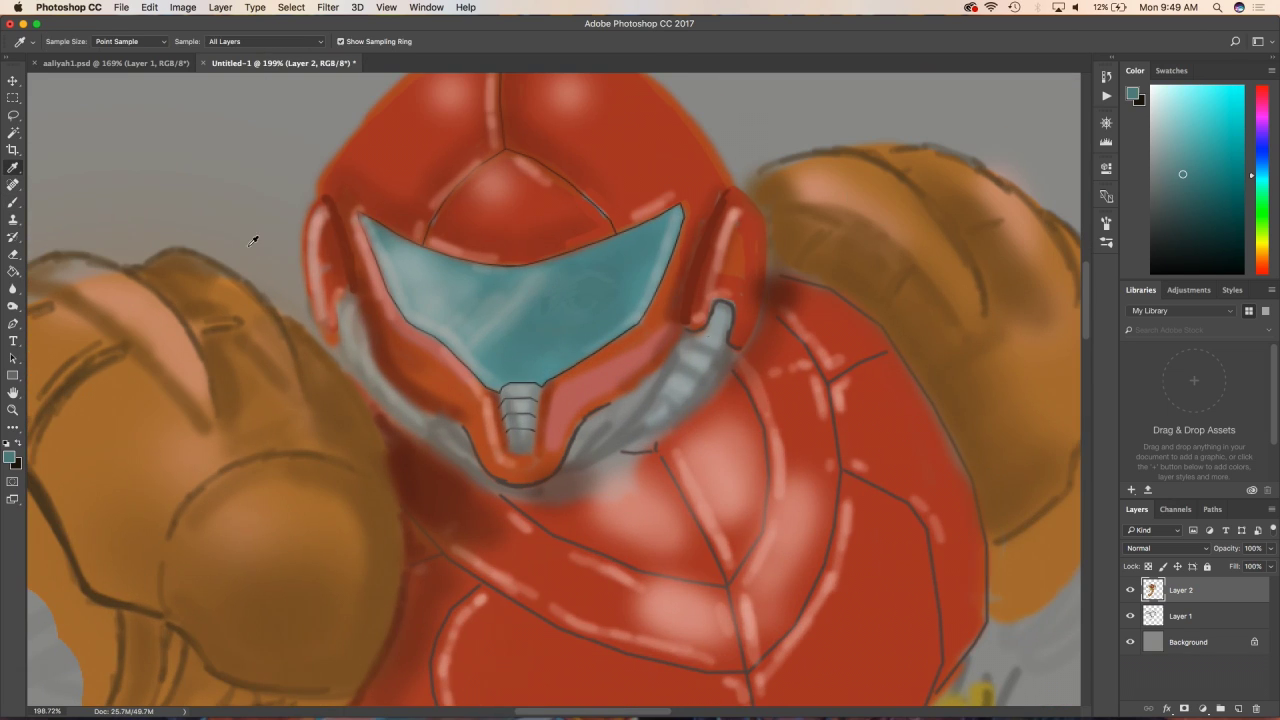
{"action": "left_click", "coordinate": [257, 237]}
{"action": "key", "text": "b"}
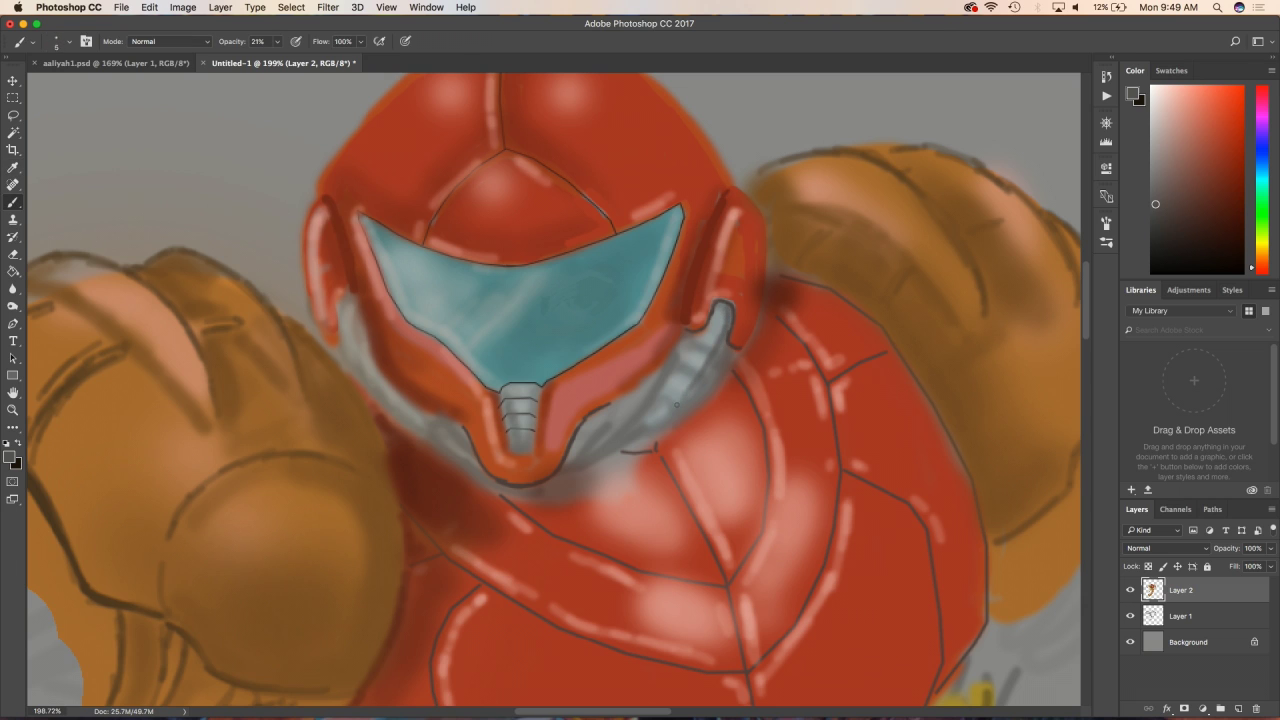
{"action": "key", "text": "0"}
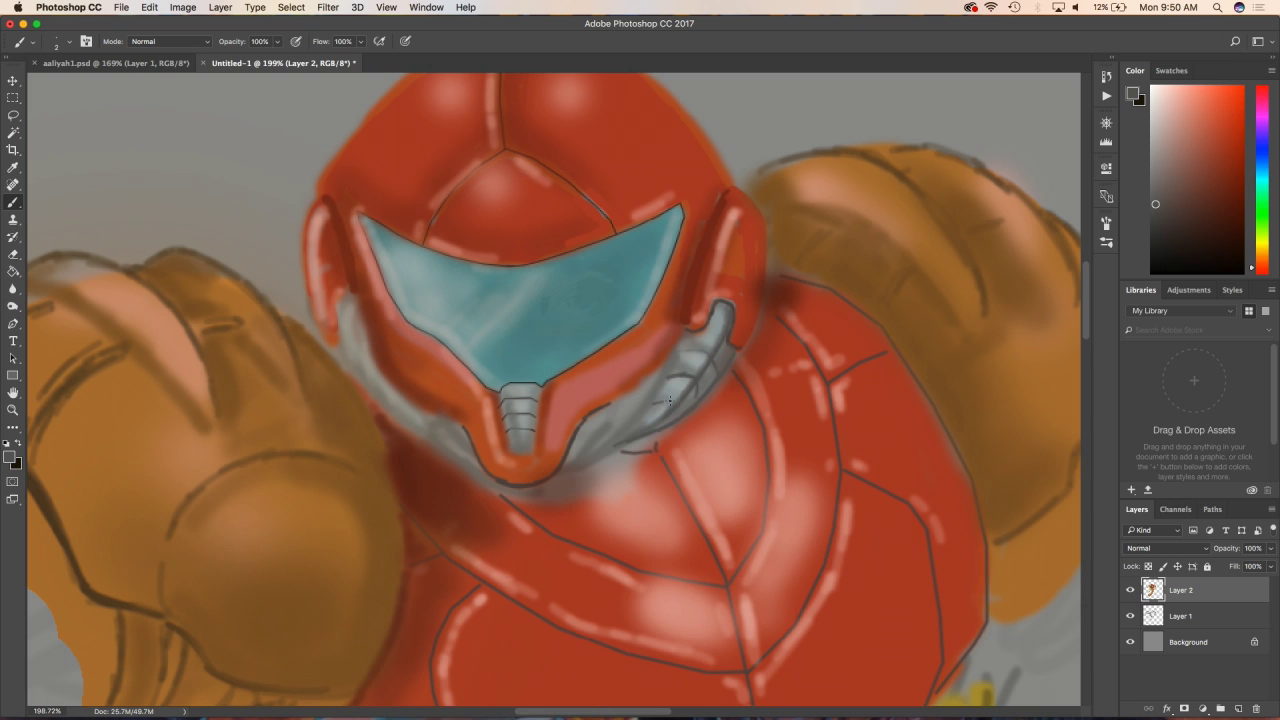
{"action": "left_click_drag", "start_coordinate": [701, 374], "coordinate": [624, 440]}
- Add light grey highlights to the neck plates and dark grey along the helmet's left edge
{"action": "left_click", "coordinate": [720, 320], "text": "alt"}
{"action": "left_click_drag", "start_coordinate": [725, 305], "coordinate": [677, 392]}
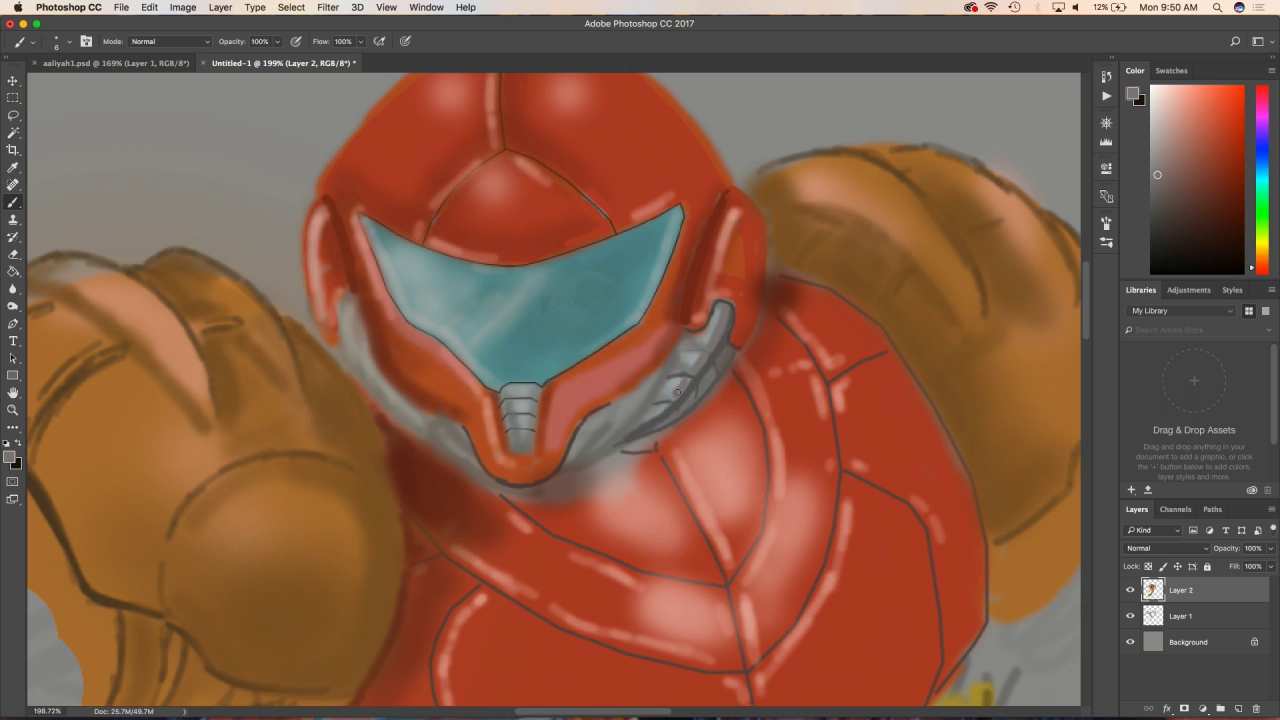
{"action": "left_click", "coordinate": [718, 318], "text": "alt"}
{"action": "left_click_drag", "start_coordinate": [720, 308], "coordinate": [690, 368]}
{"action": "left_click_drag", "start_coordinate": [684, 380], "coordinate": [645, 426]}
{"action": "left_click_drag", "start_coordinate": [345, 296], "coordinate": [381, 401]}
{"action": "left_click", "coordinate": [700, 337], "text": "alt"}
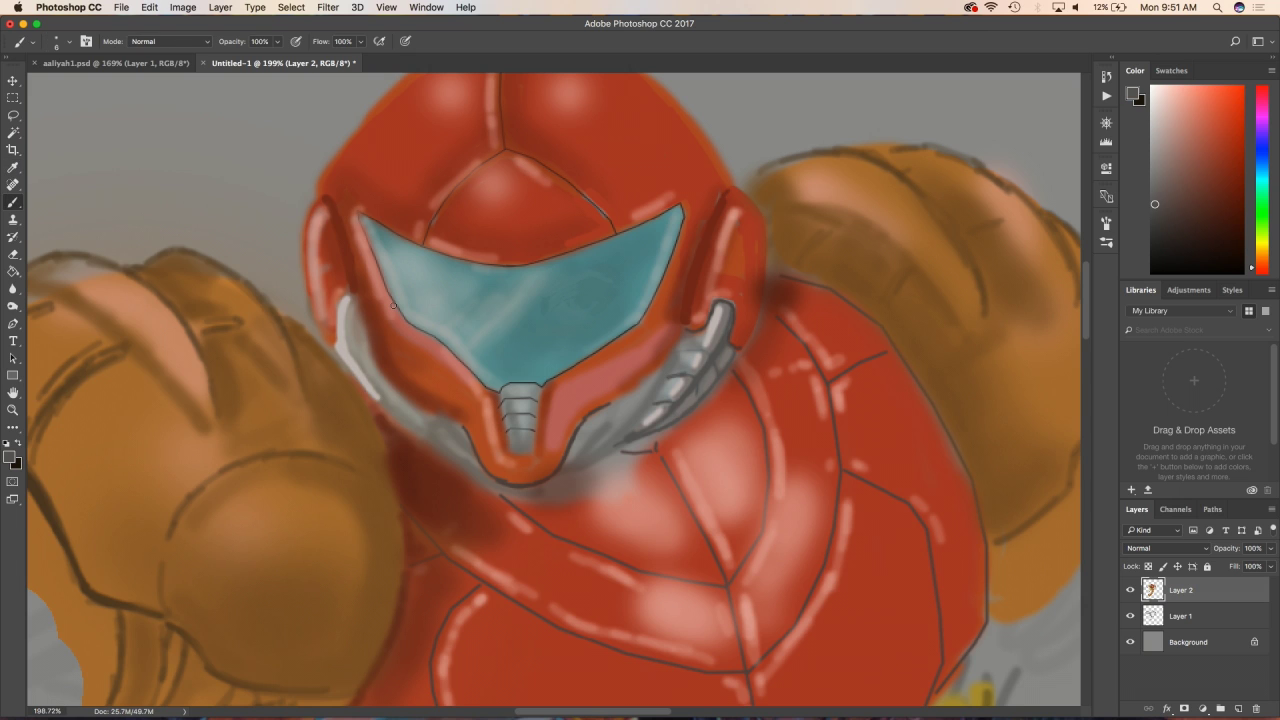
{"action": "left_click_drag", "start_coordinate": [342, 298], "coordinate": [383, 401]}
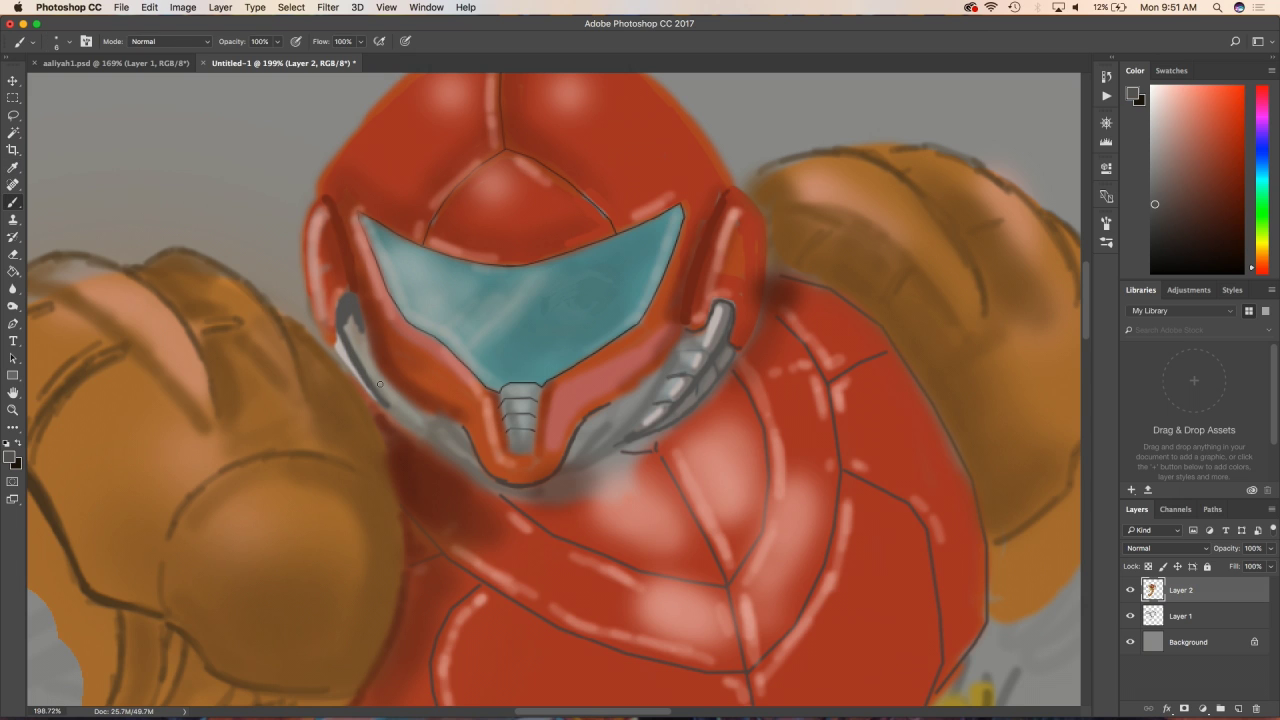
{"action": "left_click_drag", "start_coordinate": [598, 414], "coordinate": [573, 446]}
{"action": "key", "text": "super+0"}
- Shade the shin, both thighs, and the right arm in darker orange sampled from the armour
{"action": "key", "text": "i"}
{"action": "left_click", "coordinate": [1253, 264]}
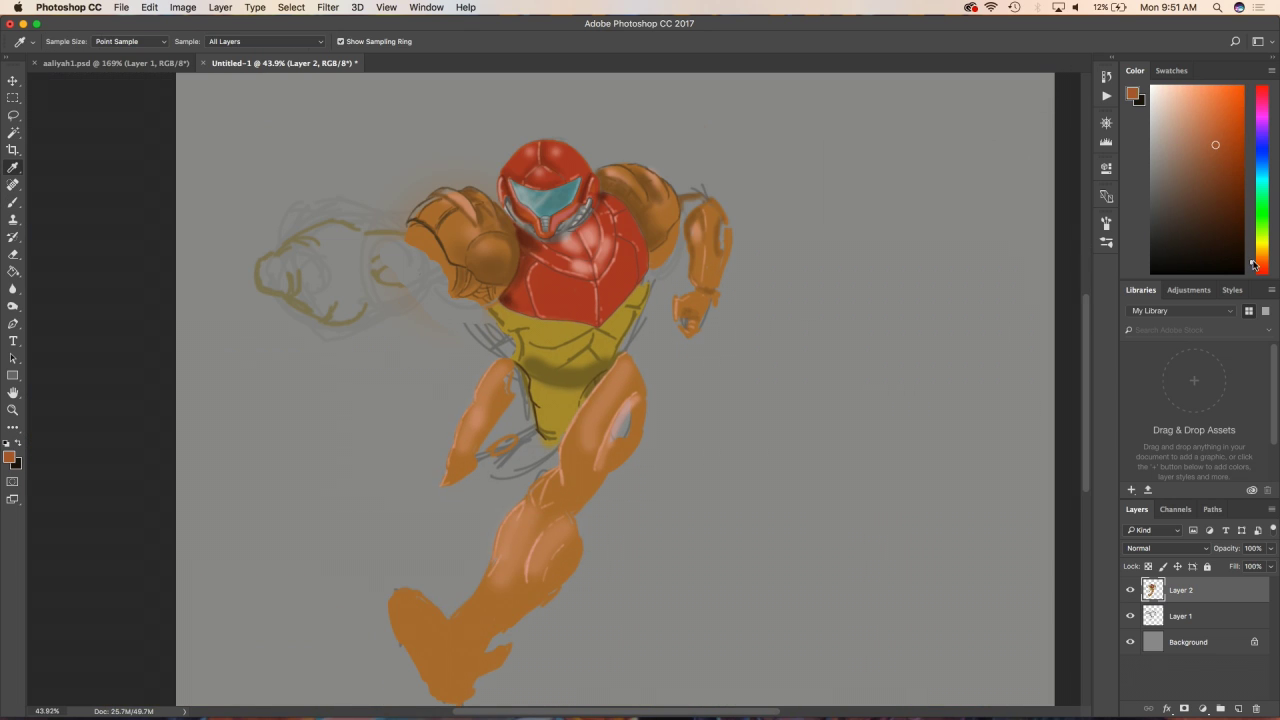
{"action": "key", "text": "b"}
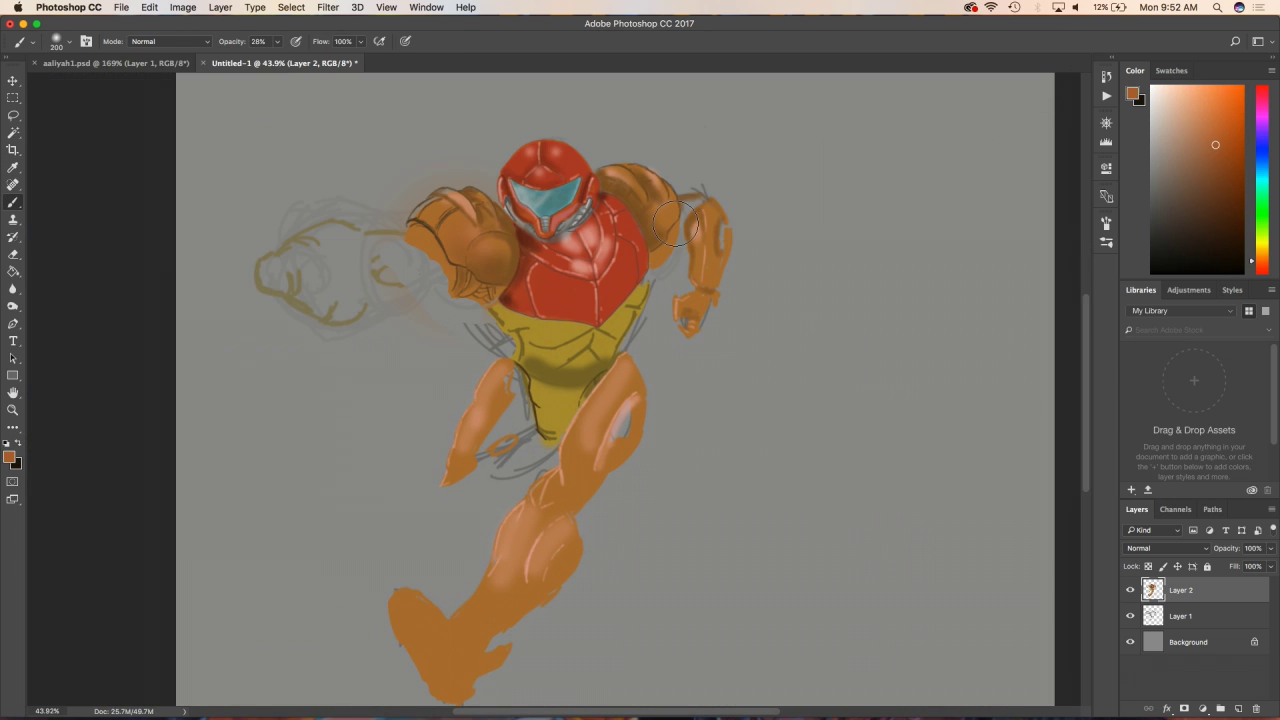
{"action": "key", "text": "bracketleft"}
{"action": "key", "text": "bracketleft"}
{"action": "key", "text": "bracketleft"}
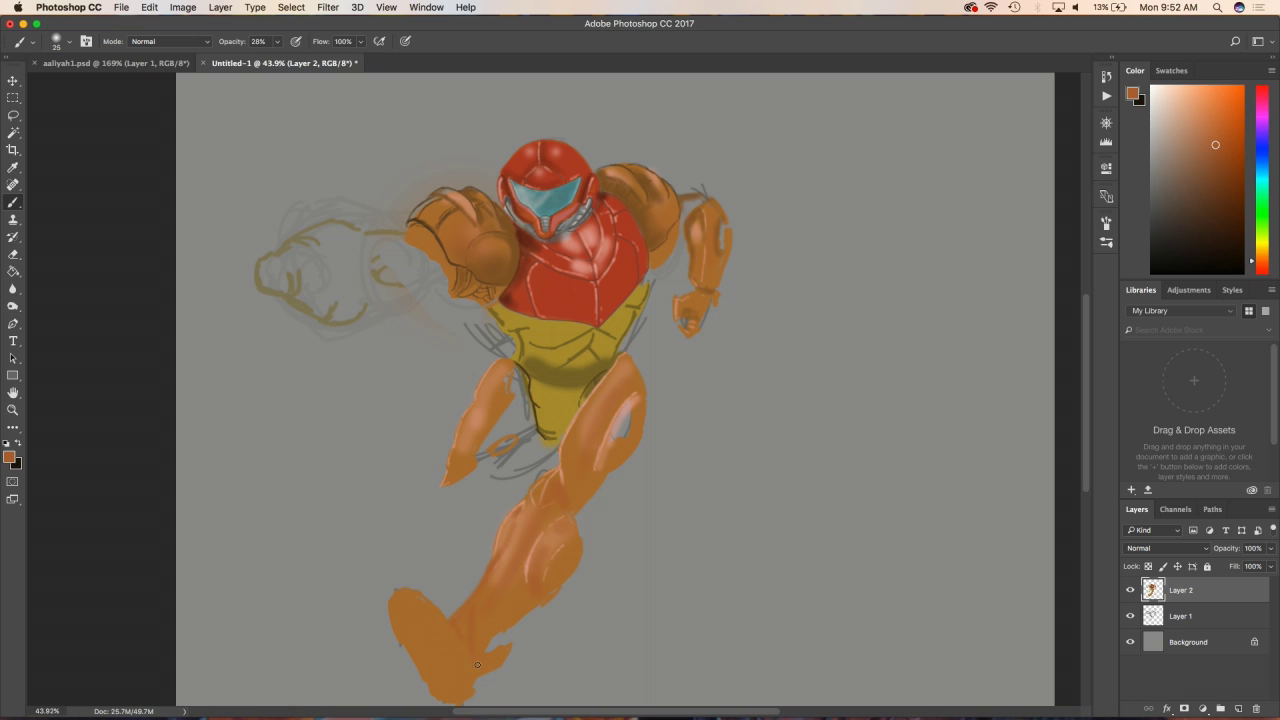
{"action": "key", "text": "bracketleft"}
{"action": "left_click", "coordinate": [474, 609], "text": "alt"}
{"action": "mouse_move", "coordinate": [480, 646]}
{"action": "left_mouse_down"}
{"action": "mouse_move", "coordinate": [532, 594]}
{"action": "mouse_move", "coordinate": [541, 550]}
{"action": "mouse_move", "coordinate": [490, 618]}
{"action": "left_mouse_up"}
{"action": "key", "text": "bracketright"}
{"action": "key", "text": "bracketright"}
{"action": "key", "text": "bracketright"}
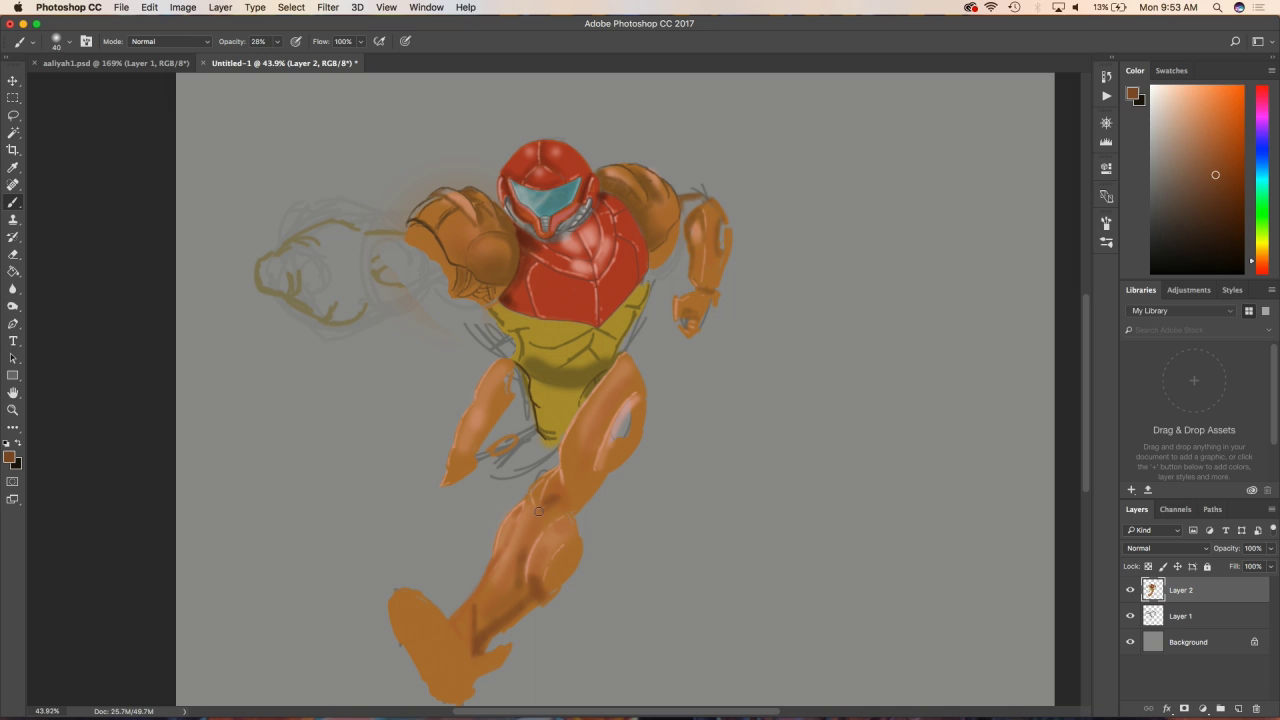
{"action": "left_click_drag", "start_coordinate": [628, 419], "coordinate": [572, 504]}
{"action": "left_click_drag", "start_coordinate": [510, 378], "coordinate": [453, 465]}
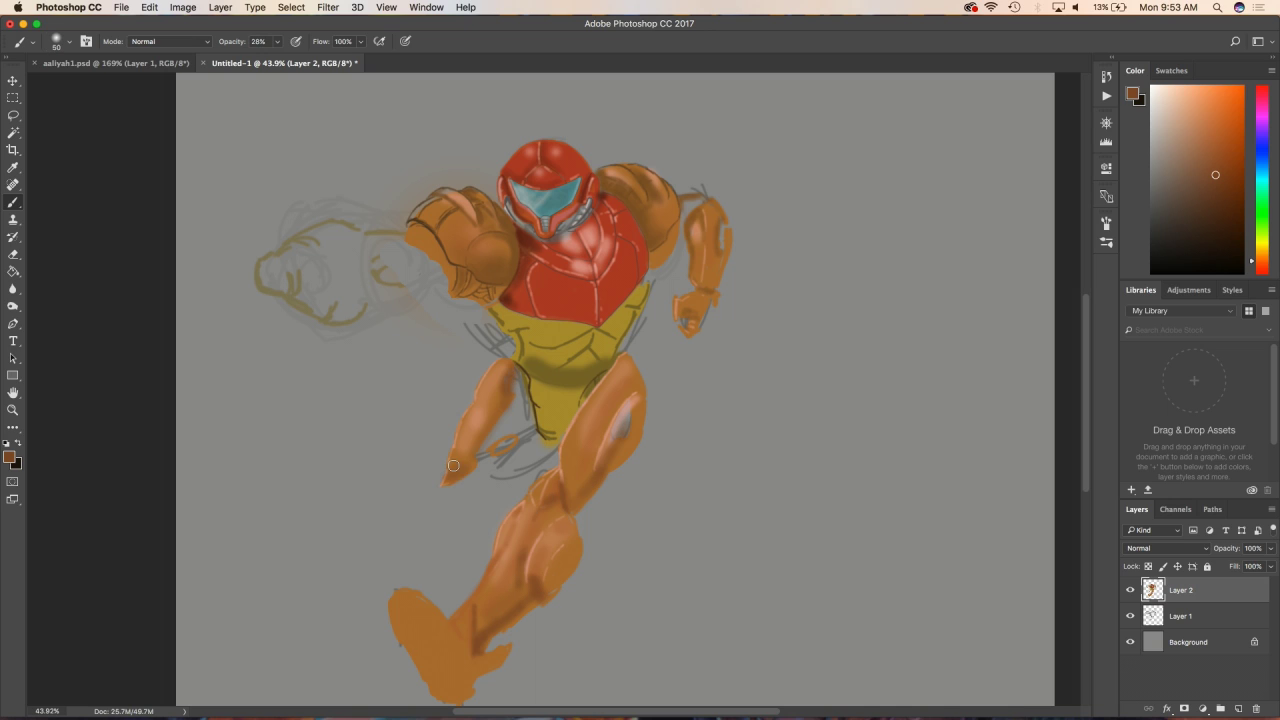
{"action": "left_click_drag", "start_coordinate": [713, 217], "coordinate": [692, 328]}
- Switch to a greyish-brown colour at 100% opacity with a hard round brush preset
{"action": "left_click", "coordinate": [1166, 173]}
{"action": "key", "text": "0"}
{"action": "left_click", "coordinate": [69, 41]}
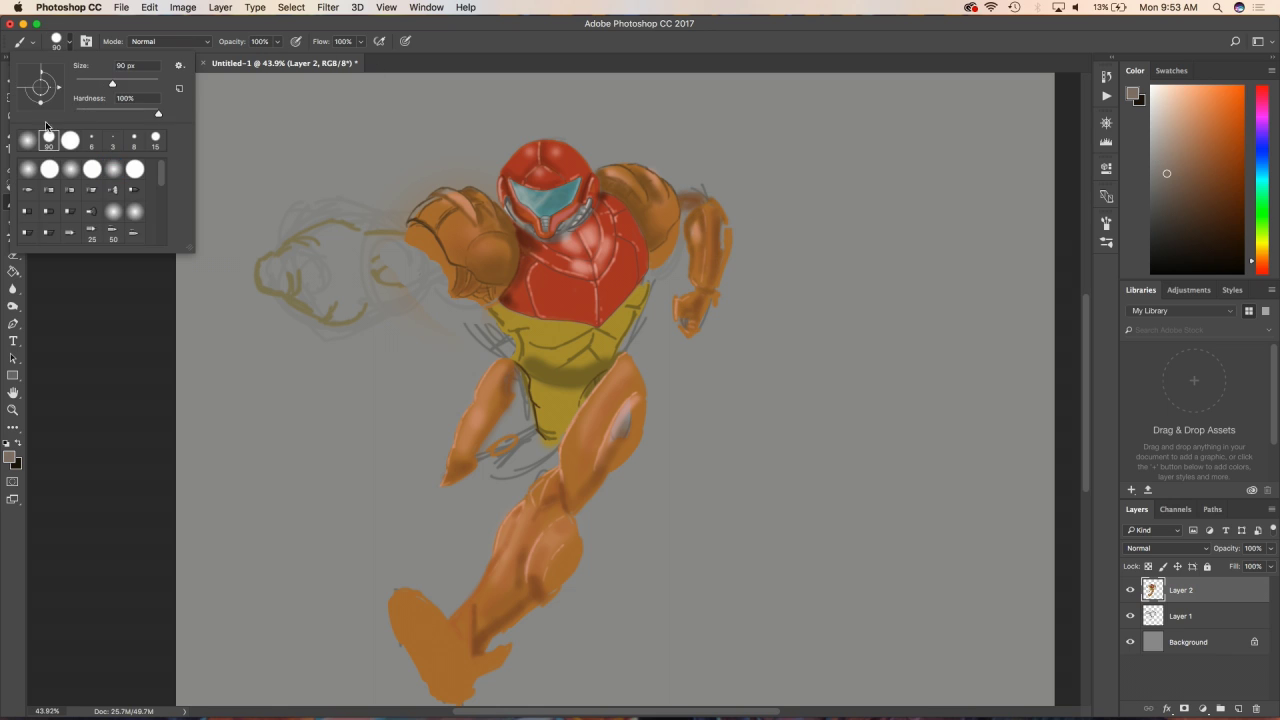
{"action": "double_click", "coordinate": [49, 127]}
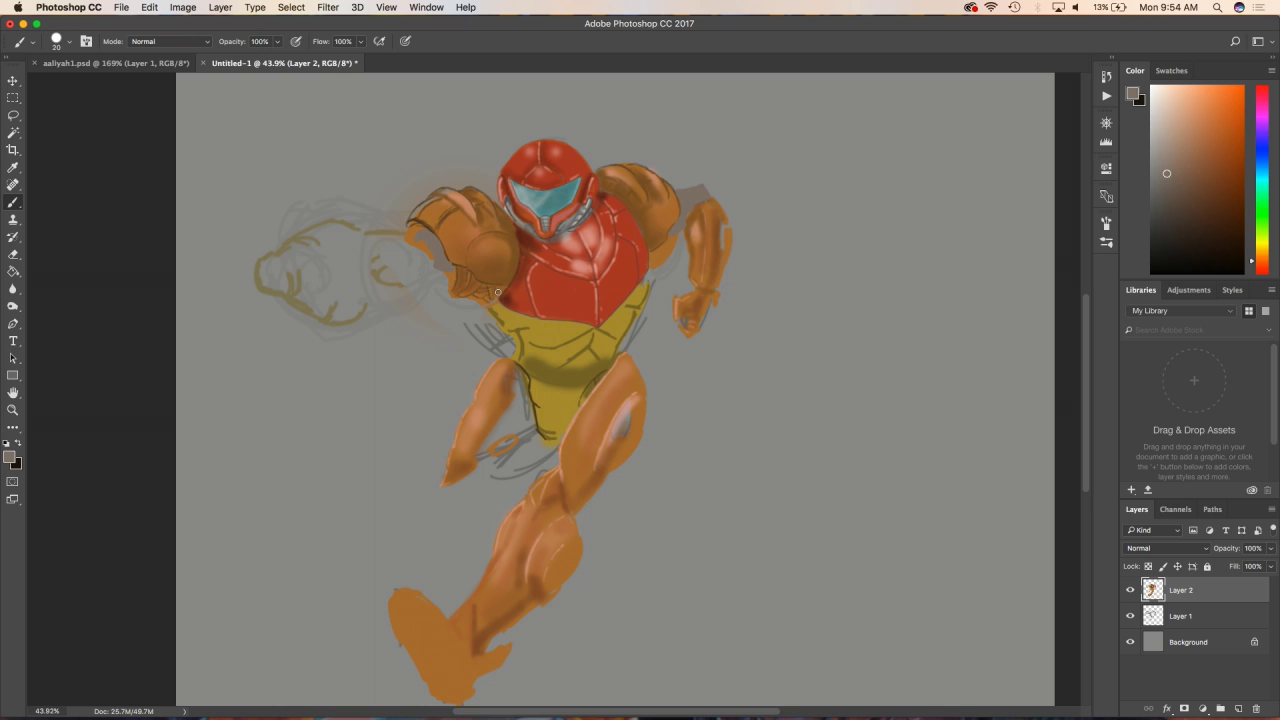
- Erase leftover sketch lines on Layer 1, delete that layer, and make Layer 2 active again
{"action": "key", "text": "e"}
{"action": "left_click", "coordinate": [1190, 616]}
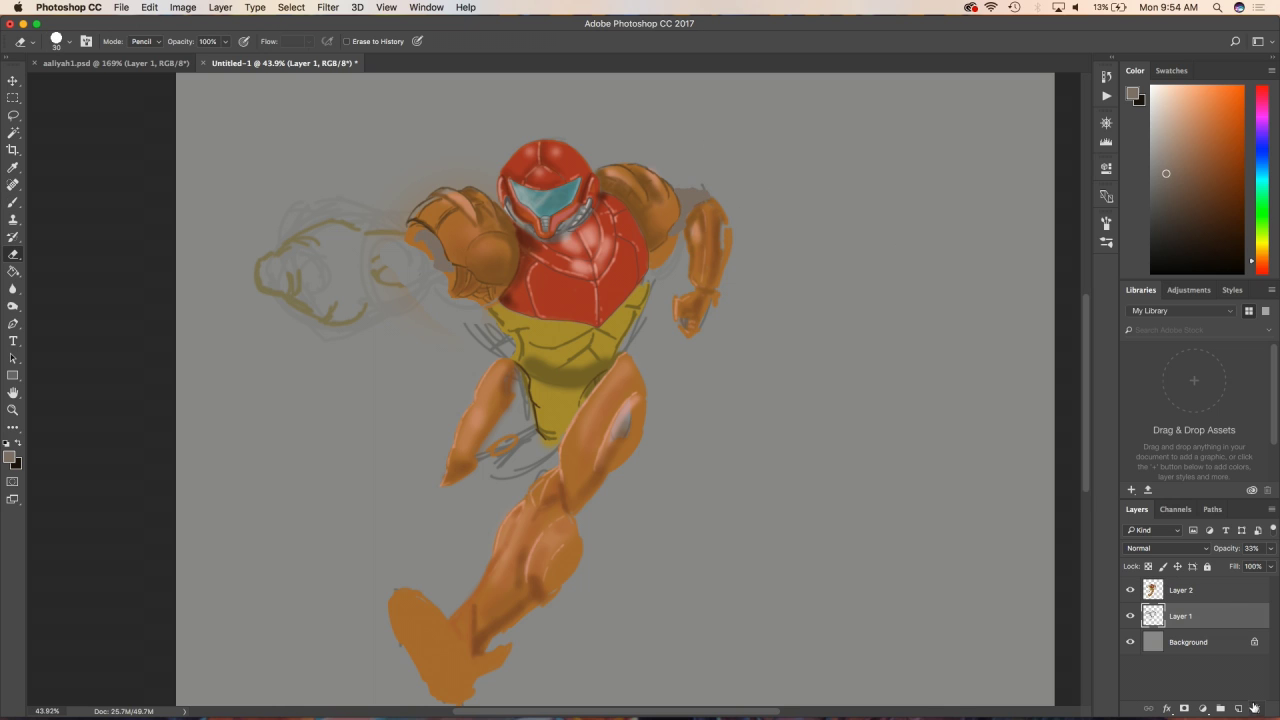
{"action": "mouse_move", "coordinate": [480, 330]}
{"action": "left_mouse_down"}
{"action": "mouse_move", "coordinate": [520, 440]}
{"action": "mouse_move", "coordinate": [470, 640]}
{"action": "left_mouse_up"}
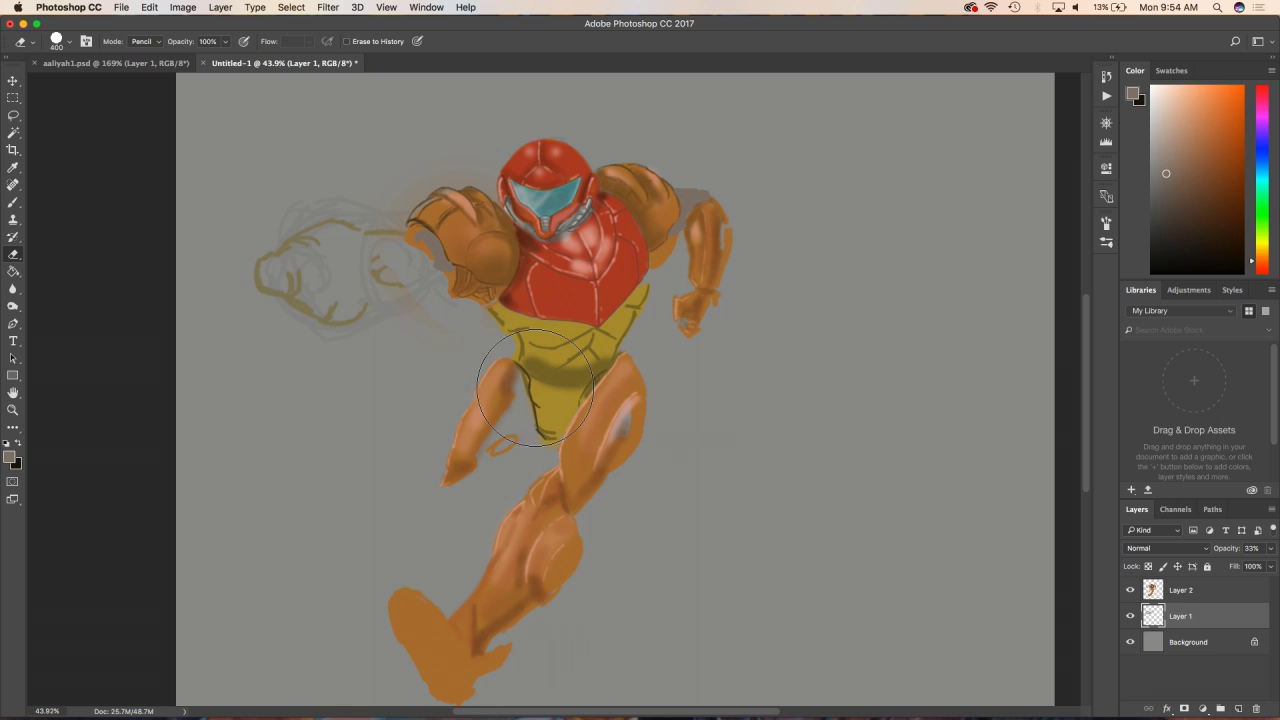
{"action": "left_click_drag", "start_coordinate": [455, 185], "coordinate": [717, 274]}
{"action": "key", "text": "Delete"}
{"action": "key", "text": "Return"}
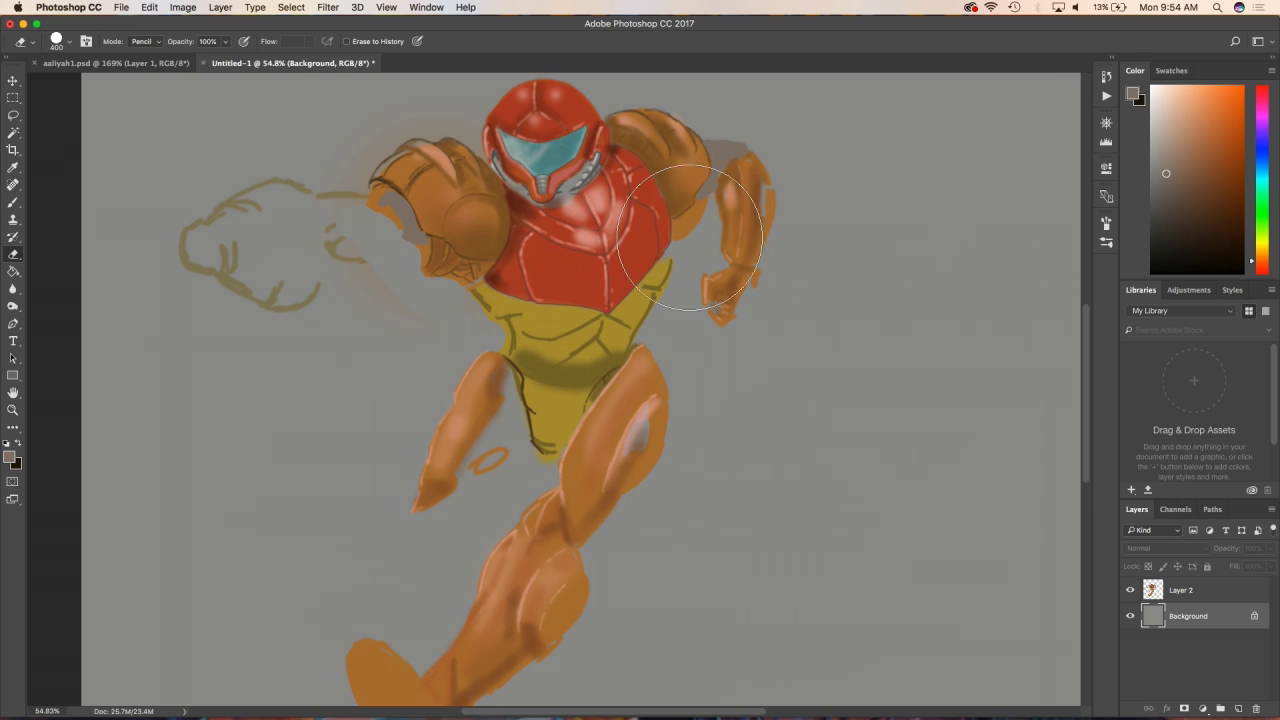
{"action": "left_click", "coordinate": [13, 203]}
{"action": "left_click", "coordinate": [13, 254]}
{"action": "key", "text": "alt+bracketright"}
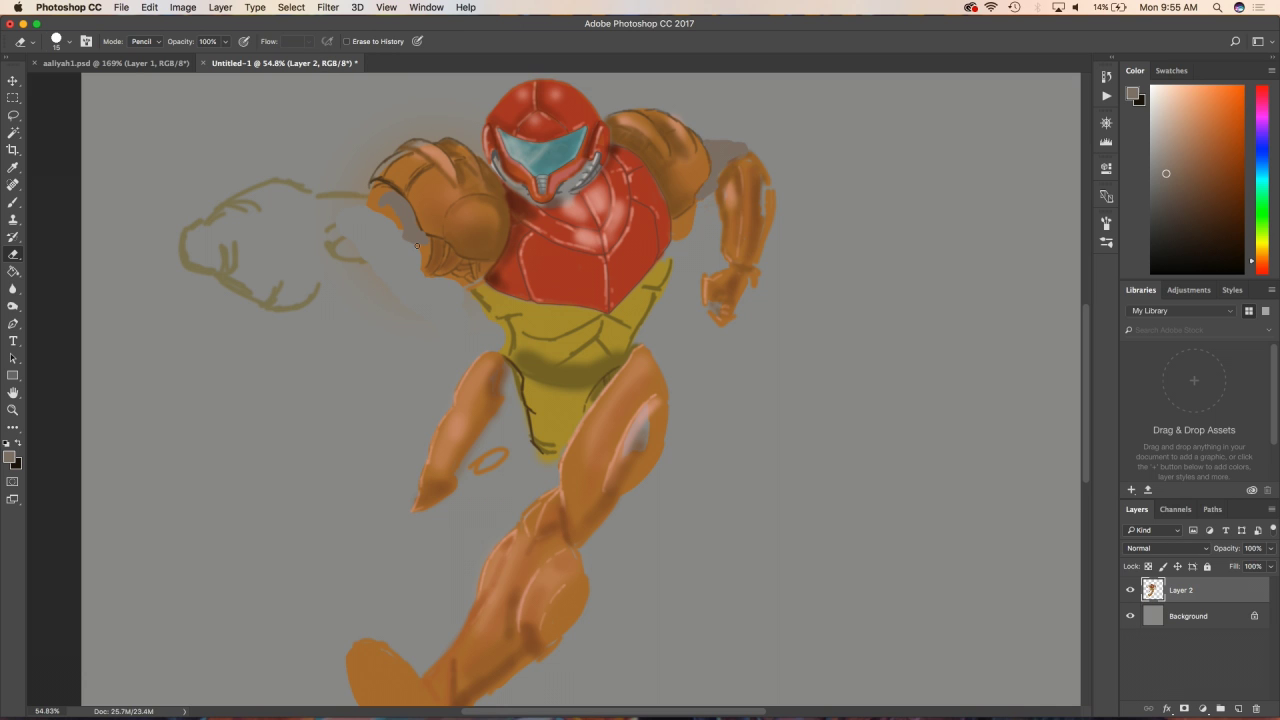
- Save the painting as Samus.psd
{"action": "left_click", "coordinate": [121, 7]}
{"action": "left_click", "coordinate": [190, 165]}
{"action": "type", "text": "Samus"}
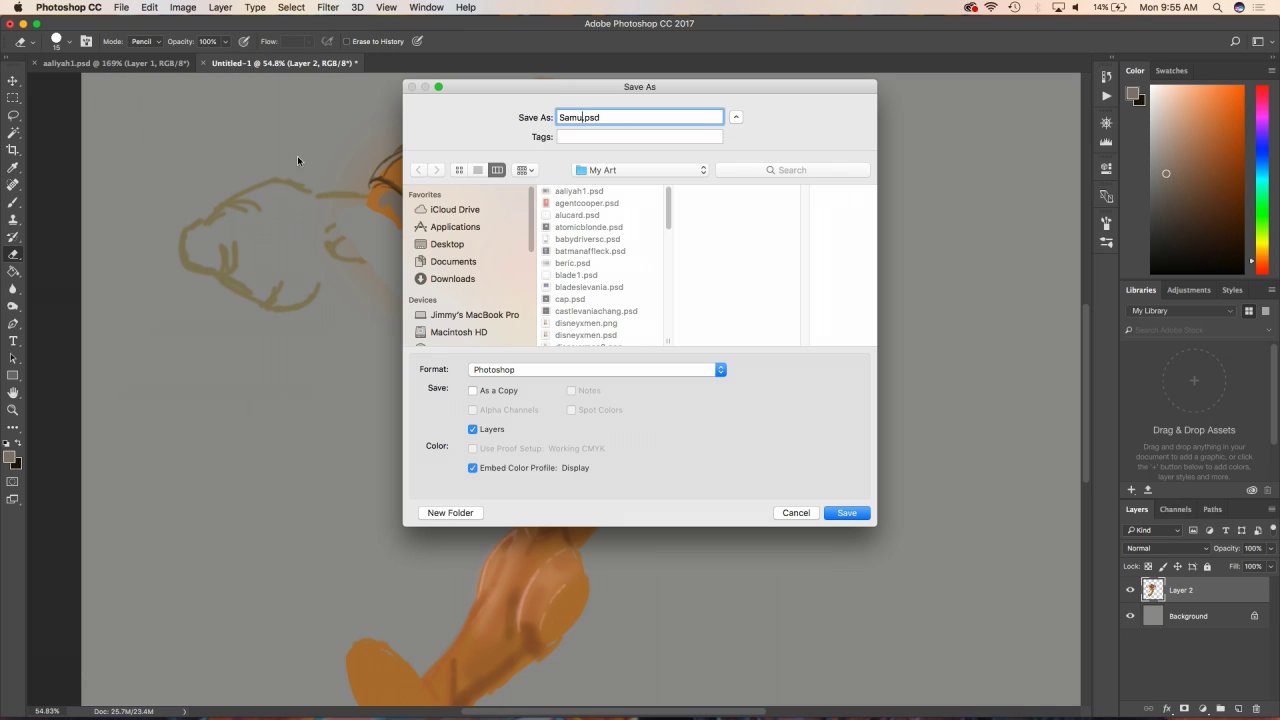
{"action": "left_click", "coordinate": [443, 246]}
{"action": "left_click", "coordinate": [848, 514]}
- Pick a new visor teal and set the brush to 25% opacity after a short test stroke
{"action": "scroll", "coordinate": [557, 121], "scroll_direction": "up", "scroll_amount": 5}
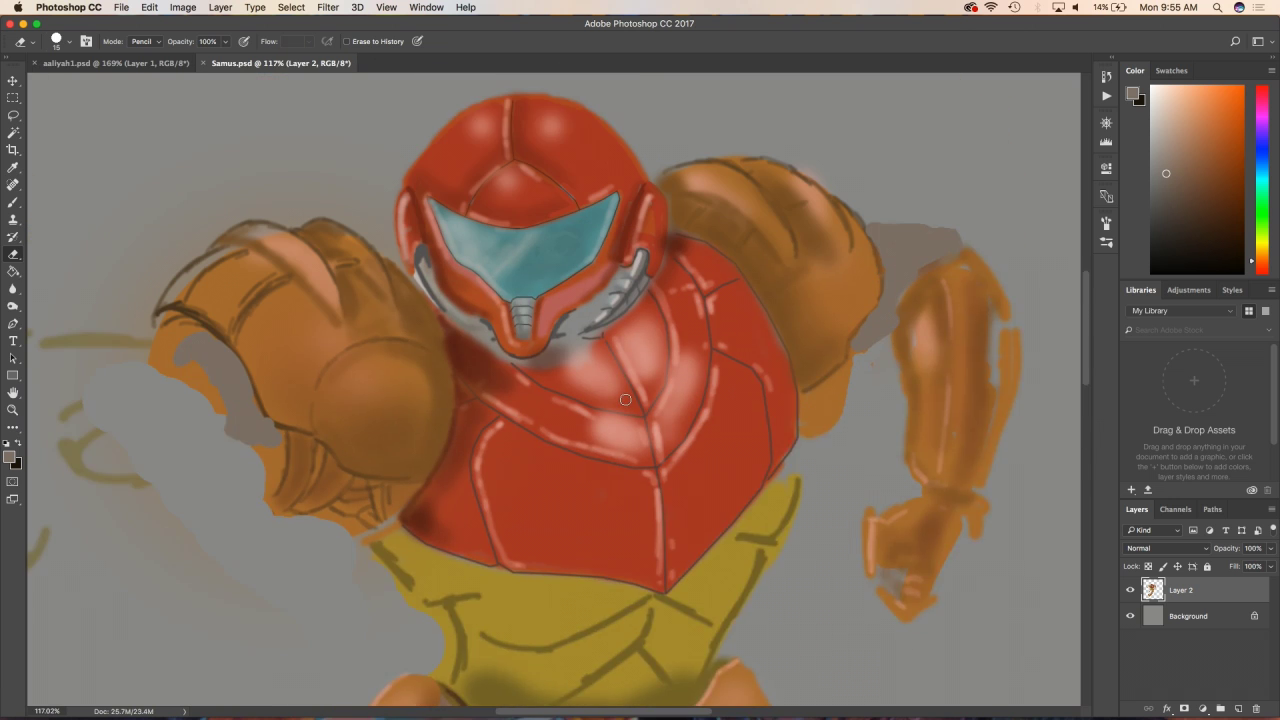
{"action": "key", "text": "b"}
{"action": "left_click", "coordinate": [500, 200], "text": "alt"}
{"action": "left_click_drag", "start_coordinate": [557, 185], "coordinate": [578, 185]}
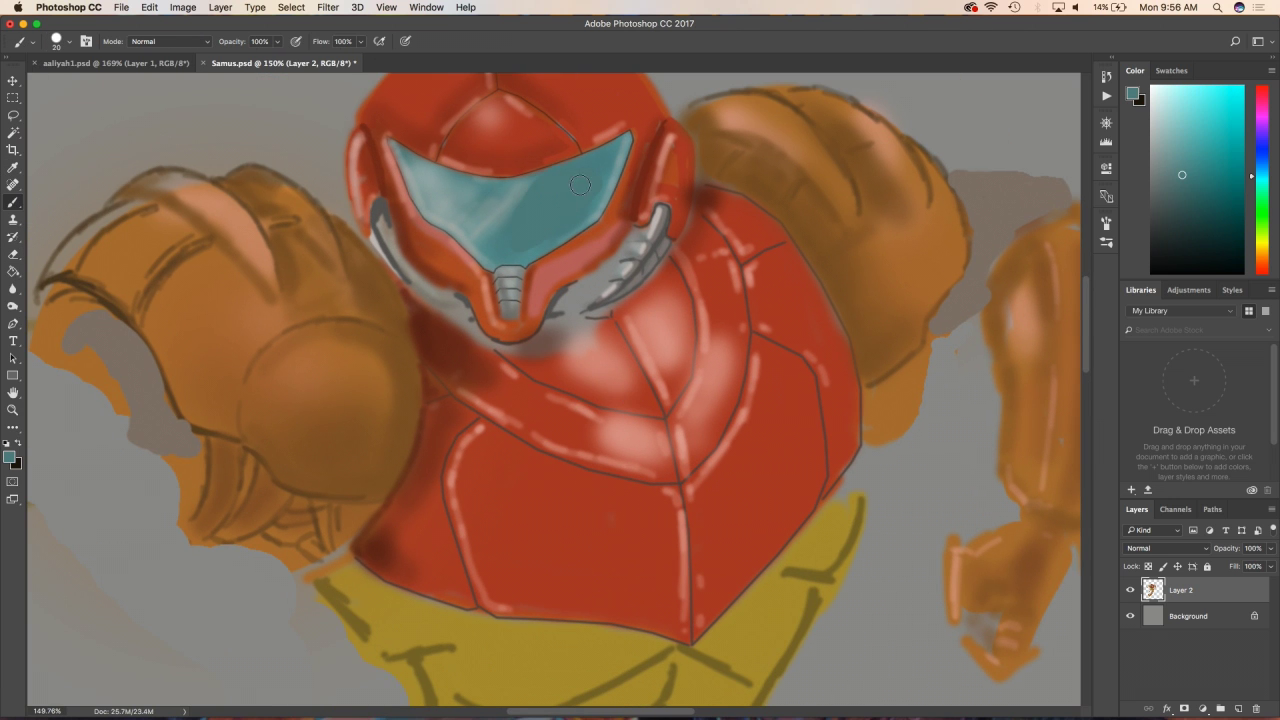
{"action": "scroll", "coordinate": [570, 190], "scroll_direction": "up", "scroll_amount": 2}
{"action": "left_click", "coordinate": [1193, 185]}
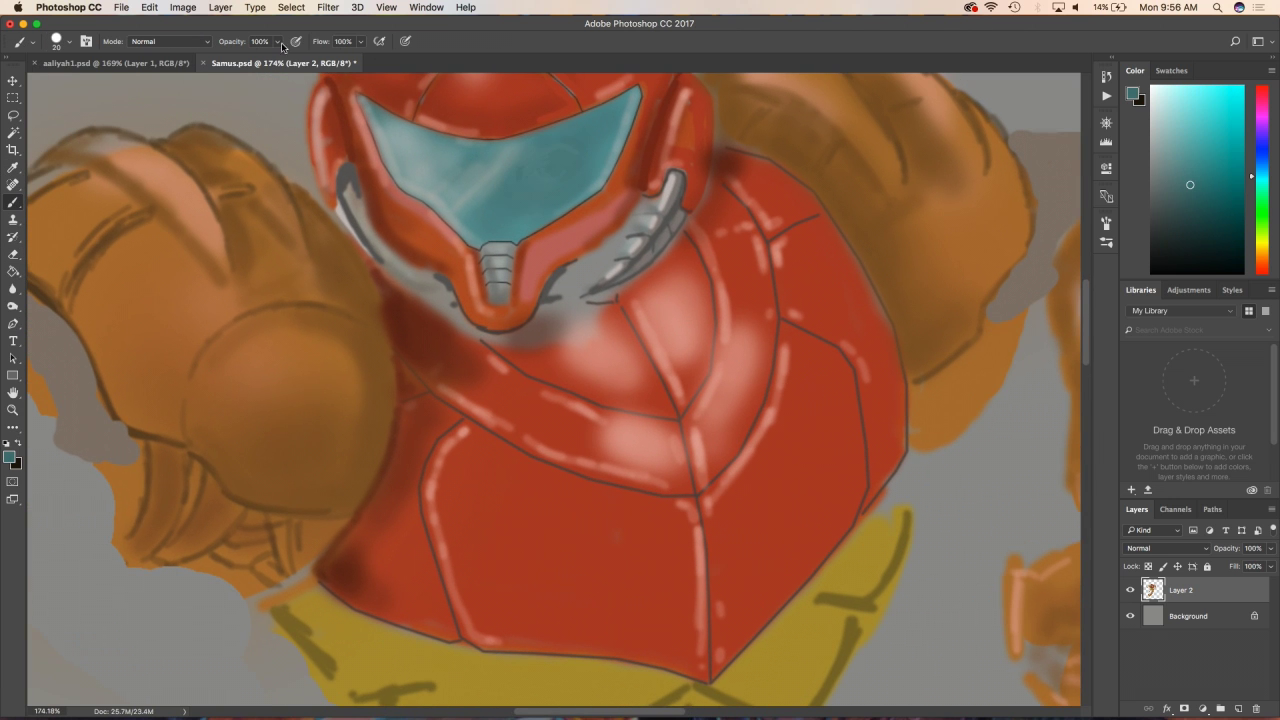
{"action": "key", "text": "2"}
{"action": "key", "text": "5"}
{"action": "key", "text": "bracketleft"}
{"action": "key", "text": "bracketleft"}
- Glaze the visor's upper right in teal, then its lower-left near the nose at size 40
{"action": "left_click_drag", "start_coordinate": [632, 90], "coordinate": [595, 180]}
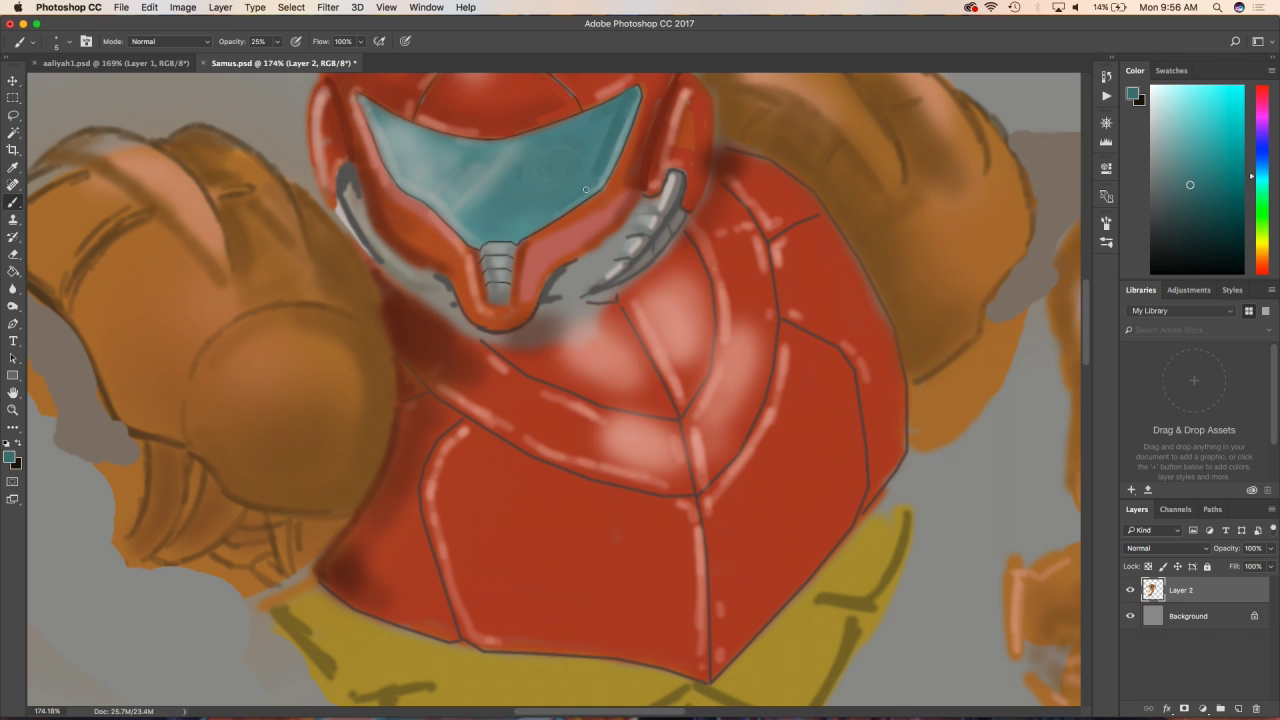
{"action": "key", "text": "bracketright"}
{"action": "key", "text": "bracketright"}
{"action": "key", "text": "bracketright"}
{"action": "left_click_drag", "start_coordinate": [426, 194], "coordinate": [472, 232]}
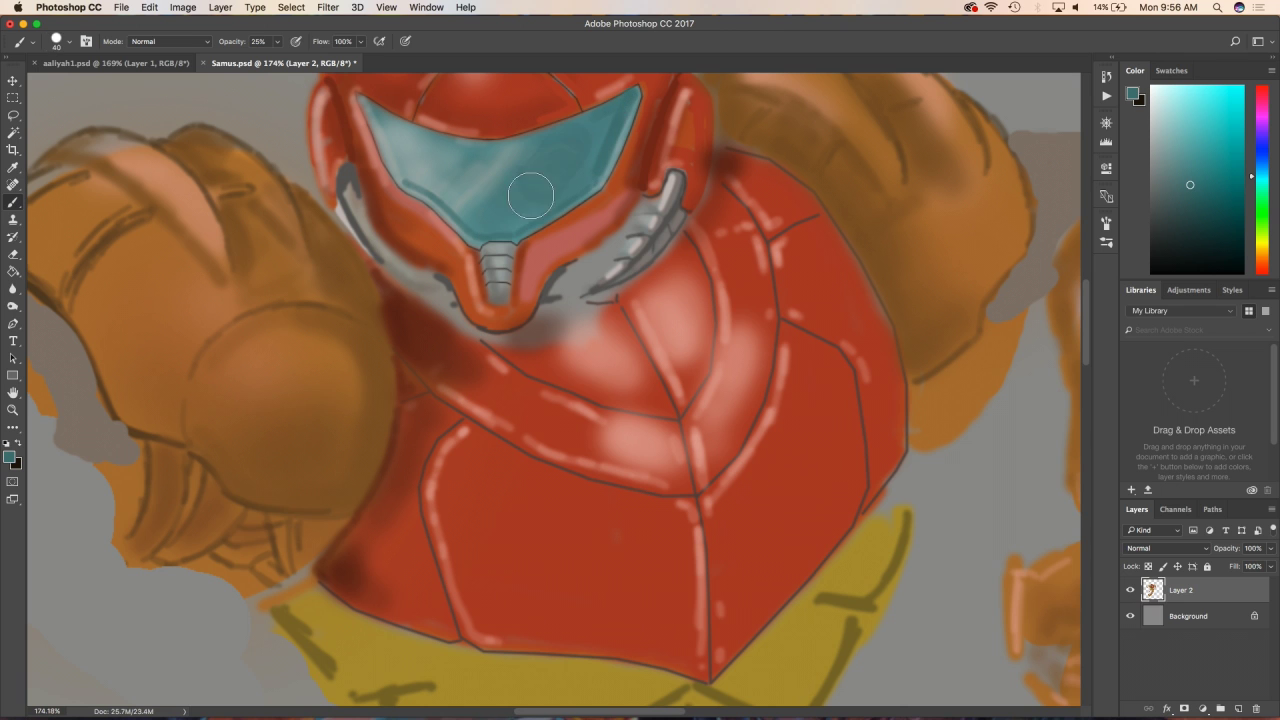
{"action": "scroll", "coordinate": [600, 138], "scroll_direction": "down", "scroll_amount": 5}
{"action": "scroll", "coordinate": [560, 250], "scroll_direction": "up", "scroll_amount": 2}
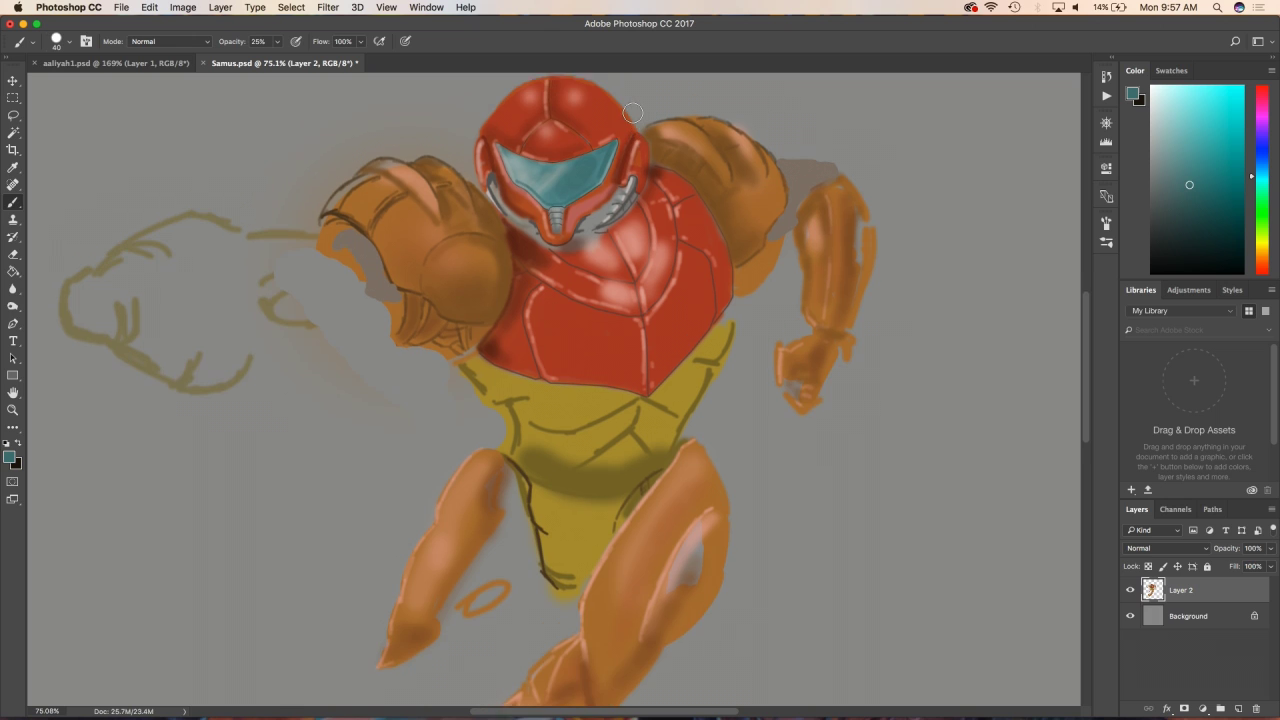
{"action": "left_click", "coordinate": [13, 254]}
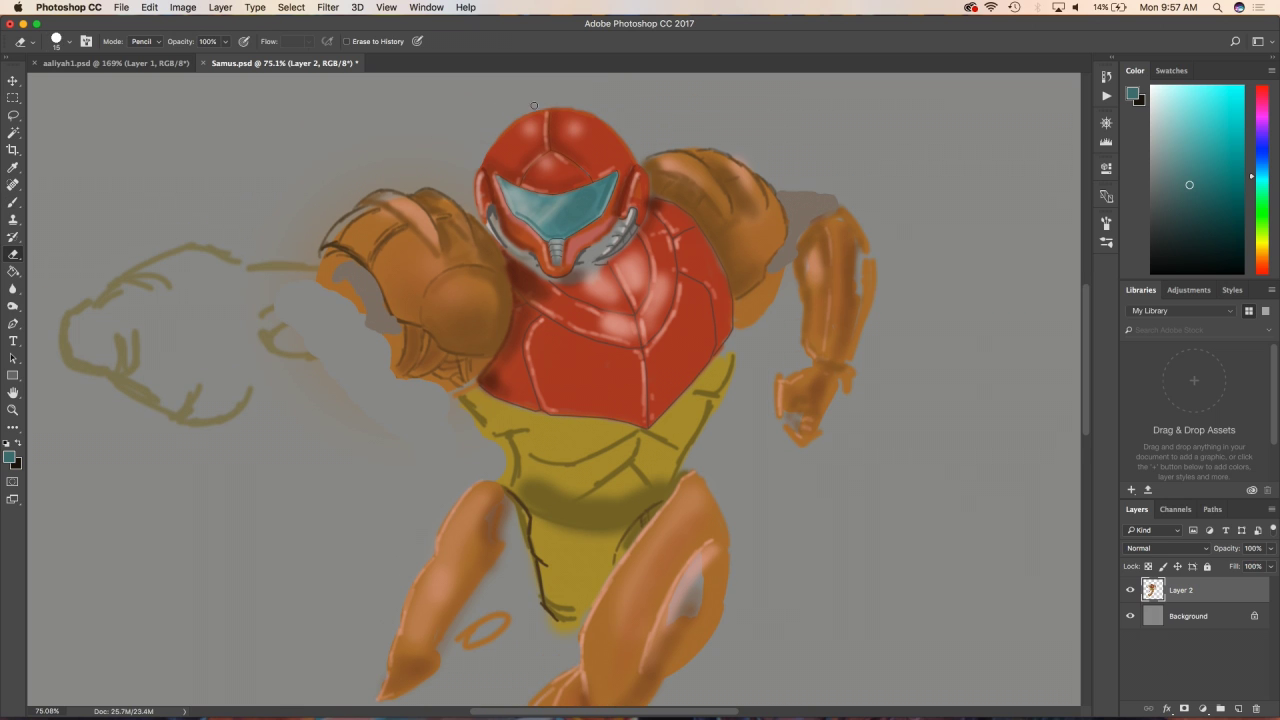